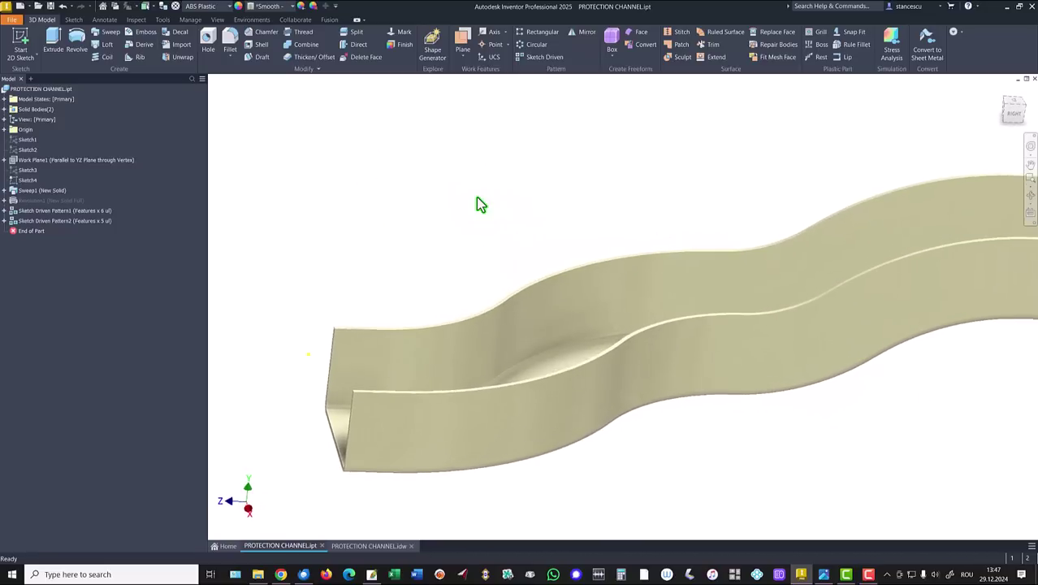
Return the finished channel model to its Home view
{"action": "key", "text": "F6"}
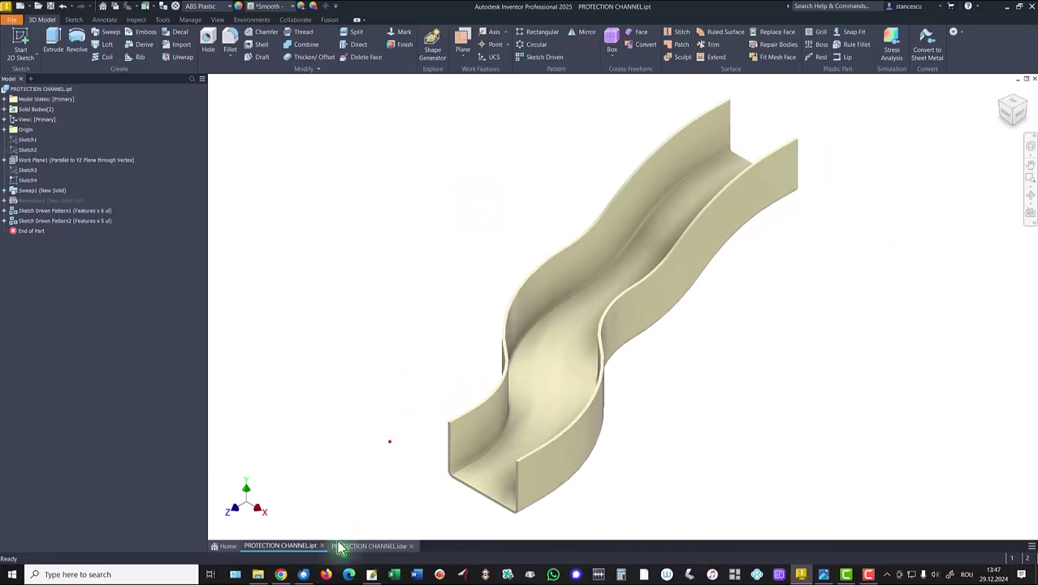
{"action": "left_click", "coordinate": [369, 546]}
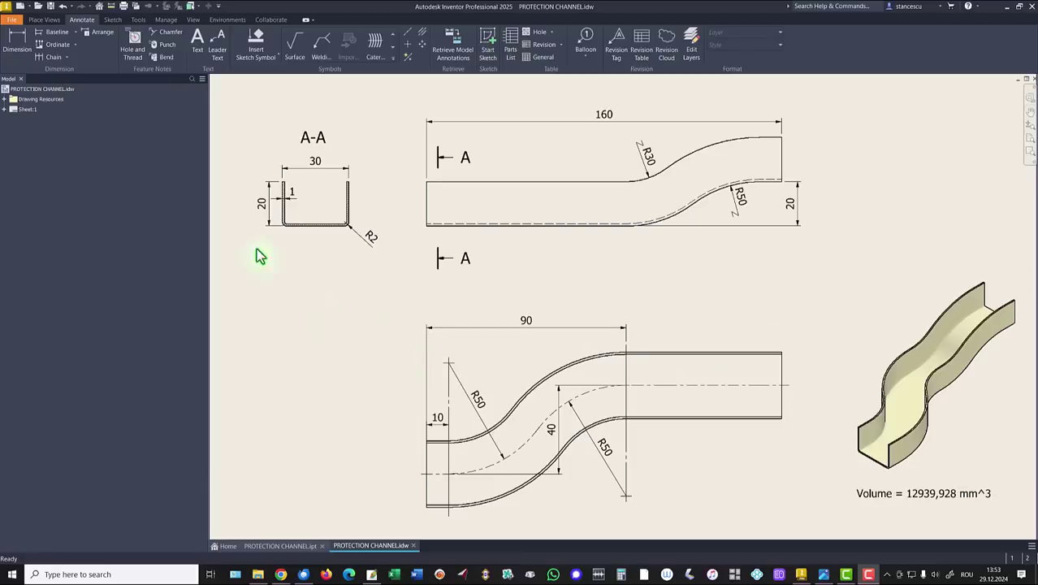
Create a new Standard (mm) part and start a 2D sketch on the XY plane
{"action": "left_click", "coordinate": [17, 7]}
{"action": "double_click", "coordinate": [538, 151]}
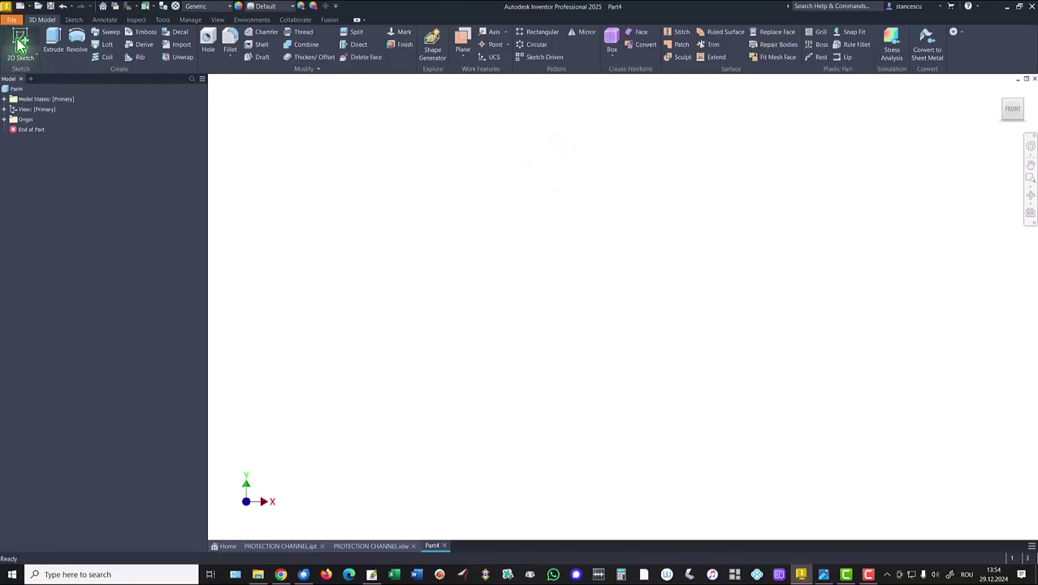
{"action": "left_click", "coordinate": [18, 41]}
{"action": "left_click", "coordinate": [585, 175]}
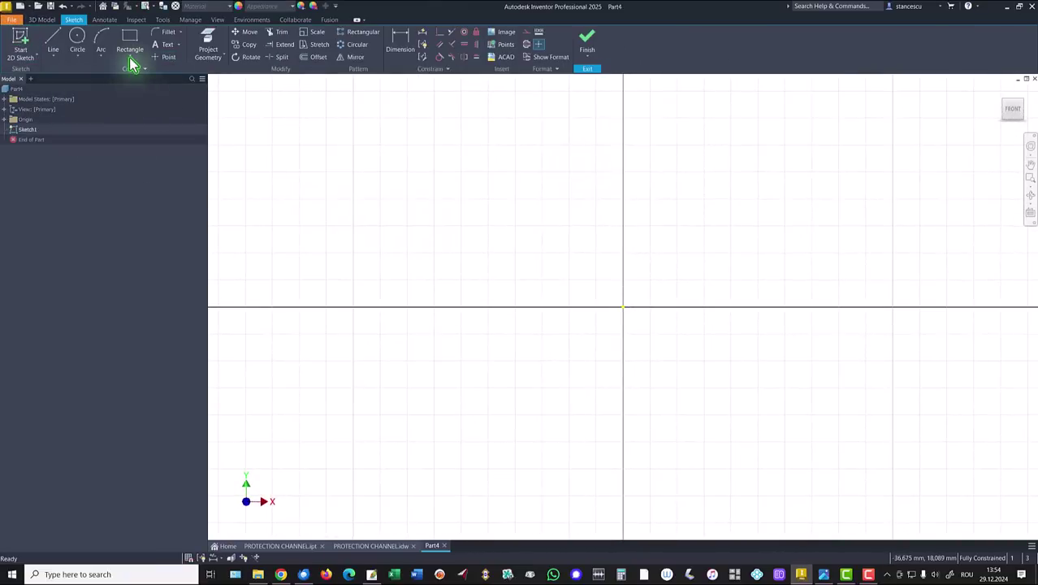
Draw a rectangle and make its bottom-edge midpoint coincident with the origin
{"action": "left_click", "coordinate": [129, 40]}
{"action": "left_click", "coordinate": [524, 141]}
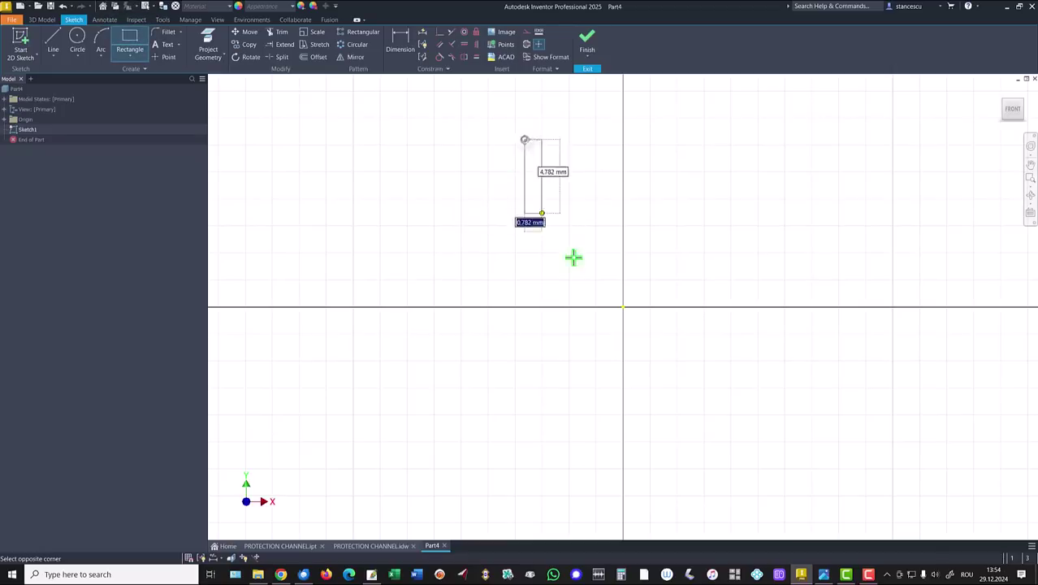
{"action": "left_click", "coordinate": [719, 286]}
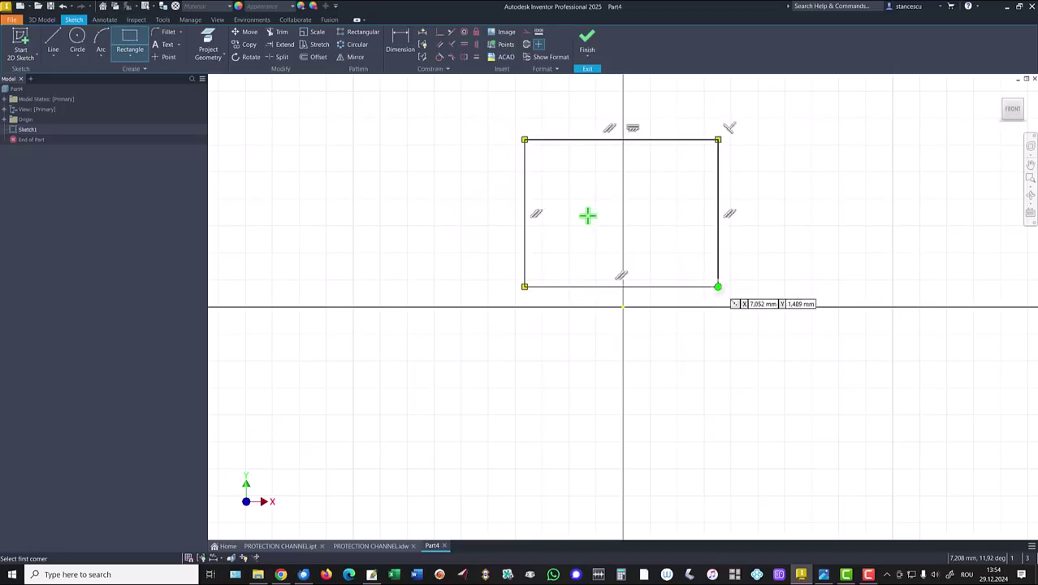
{"action": "left_click", "coordinate": [440, 32]}
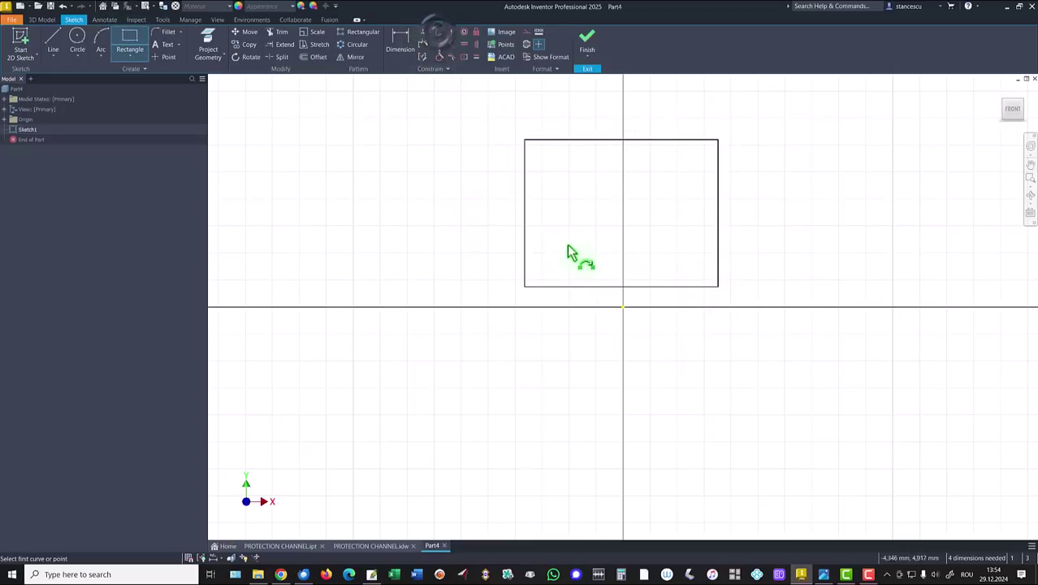
{"action": "left_click", "coordinate": [621, 287]}
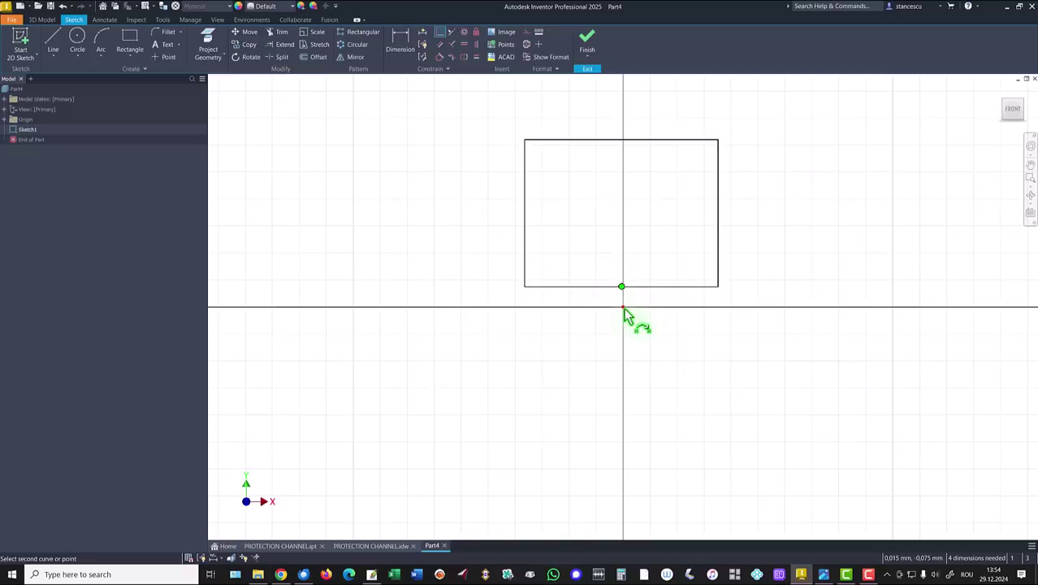
{"action": "left_click", "coordinate": [623, 308]}
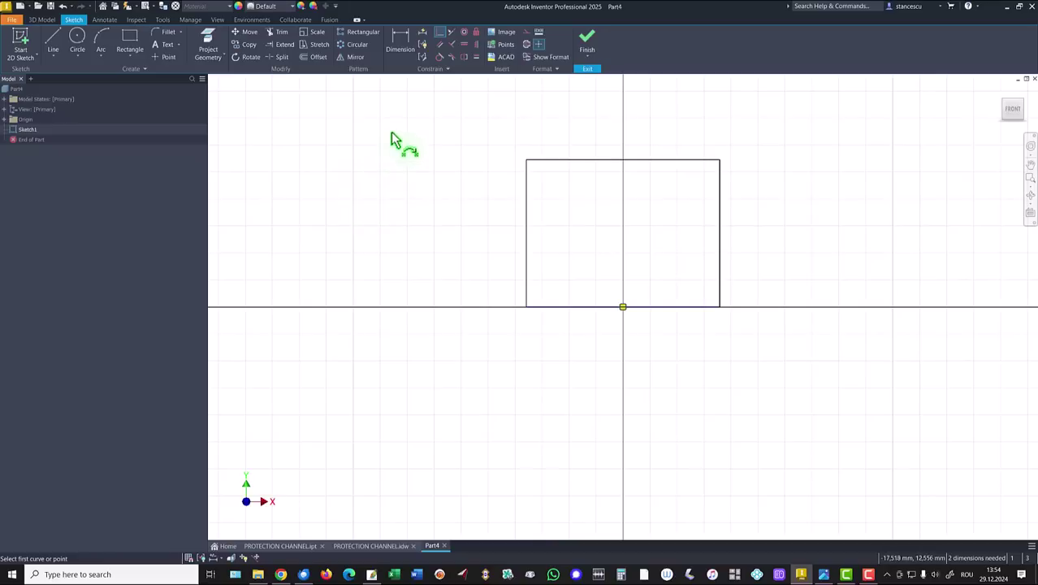
Dimension the rectangle 30 mm wide and 20 mm tall
{"action": "left_click", "coordinate": [409, 37]}
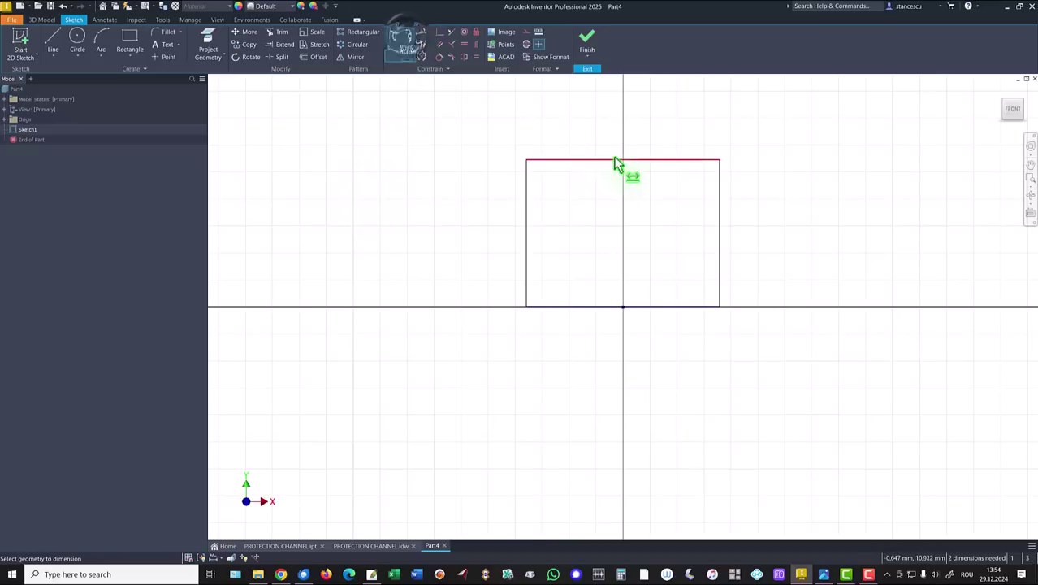
{"action": "left_click", "coordinate": [616, 165]}
{"action": "left_click", "coordinate": [616, 140]}
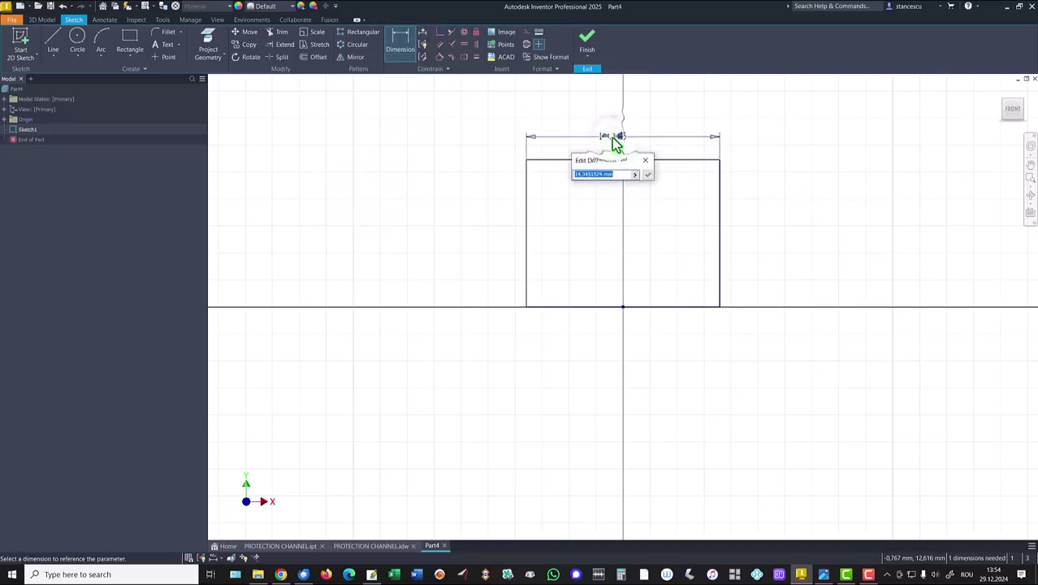
{"action": "type", "text": "30"}
{"action": "key", "text": "Return"}
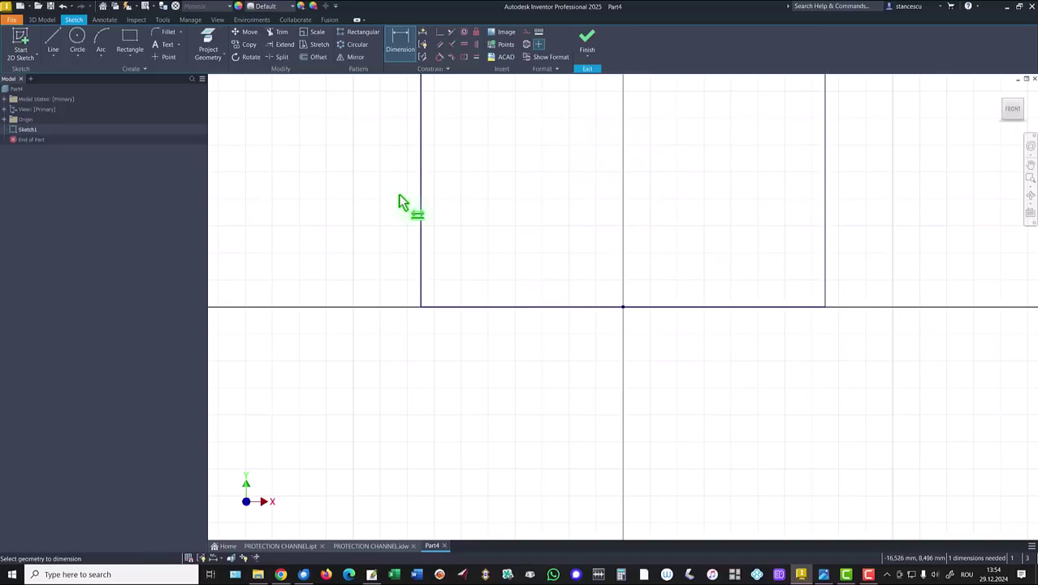
{"action": "left_click", "coordinate": [420, 222]}
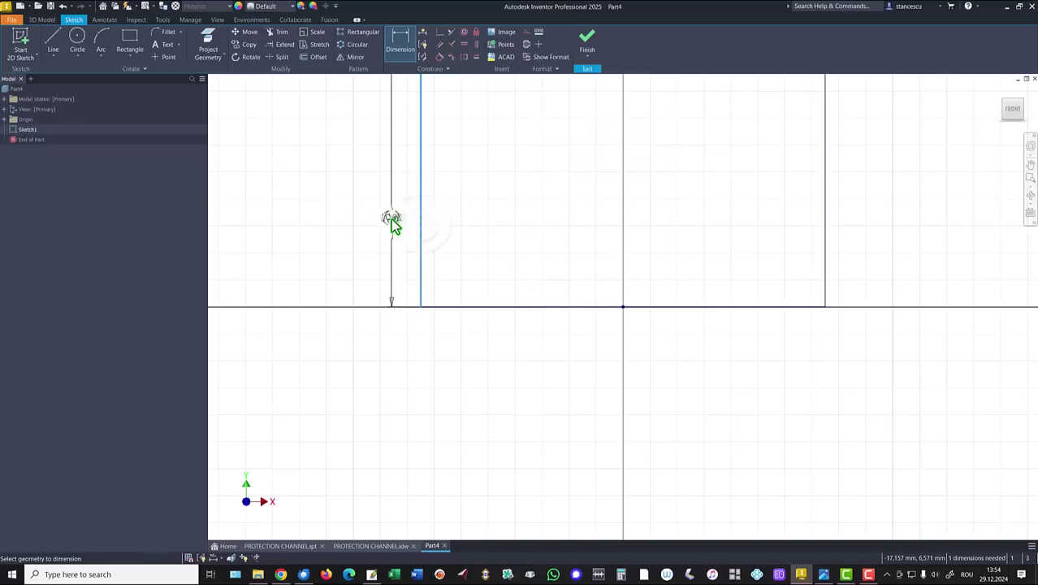
{"action": "left_click", "coordinate": [391, 219]}
{"action": "type", "text": "20"}
{"action": "key", "text": "Return"}
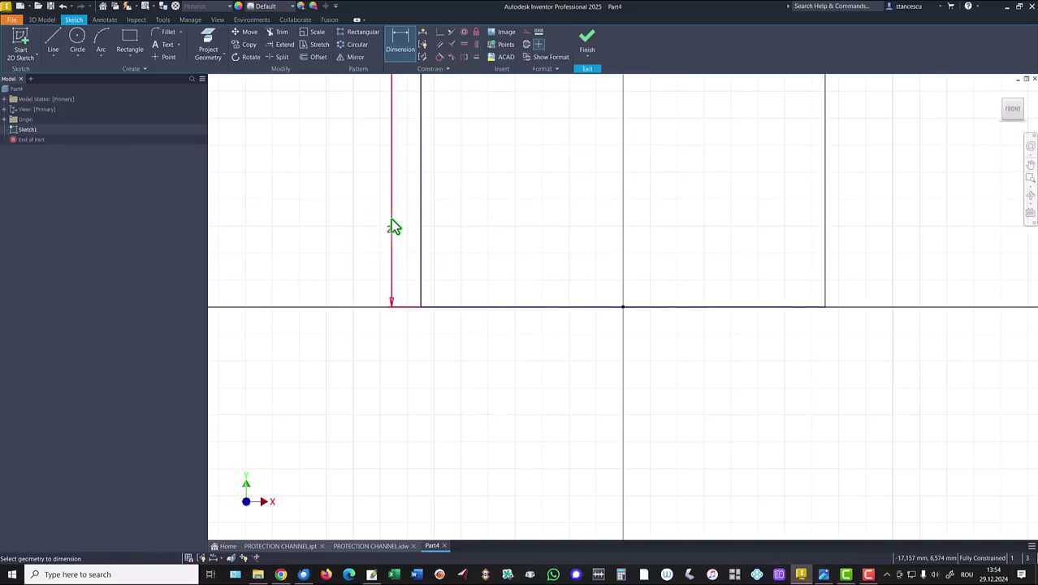
{"action": "key", "text": "Home"}
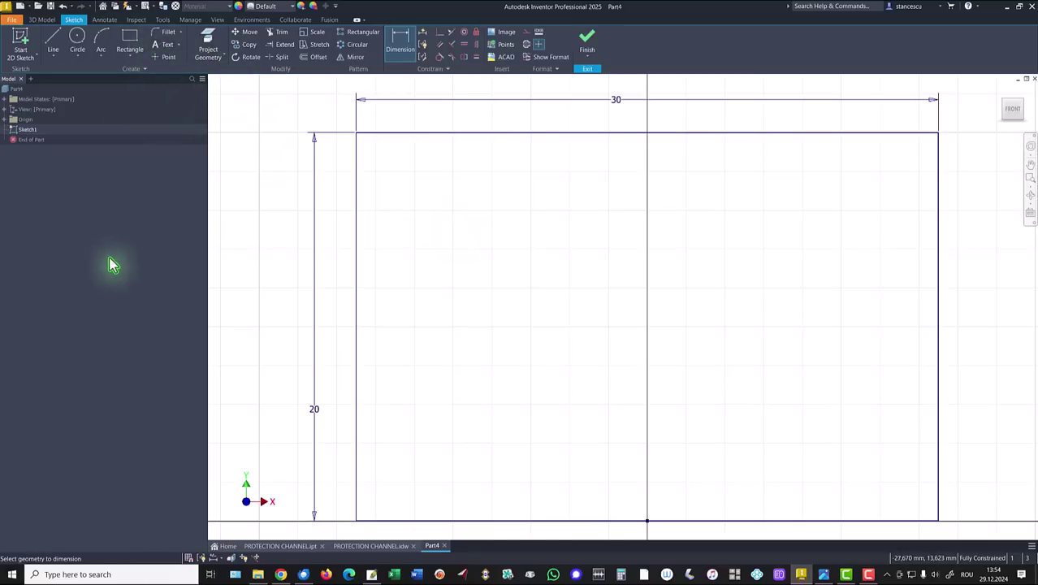
Fillet both bottom corners of the rectangle at 2 mm
{"action": "left_click", "coordinate": [168, 32]}
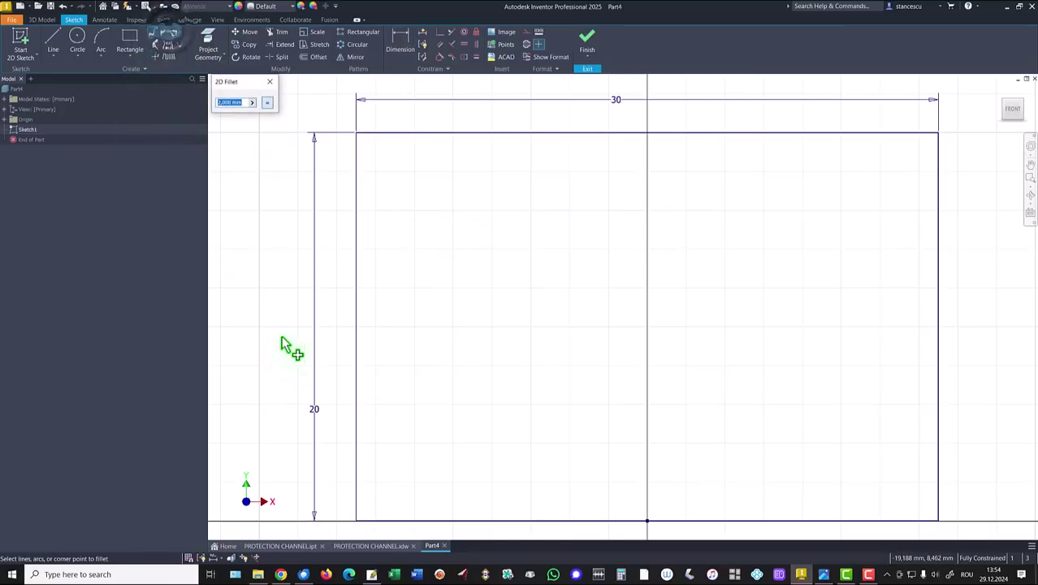
{"action": "left_click", "coordinate": [358, 524]}
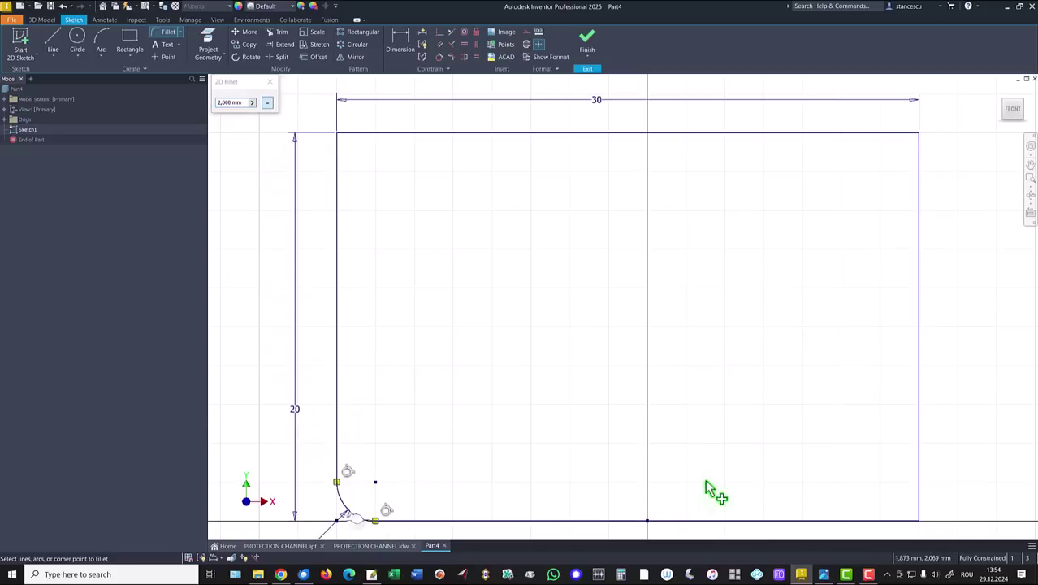
{"action": "left_click", "coordinate": [923, 526]}
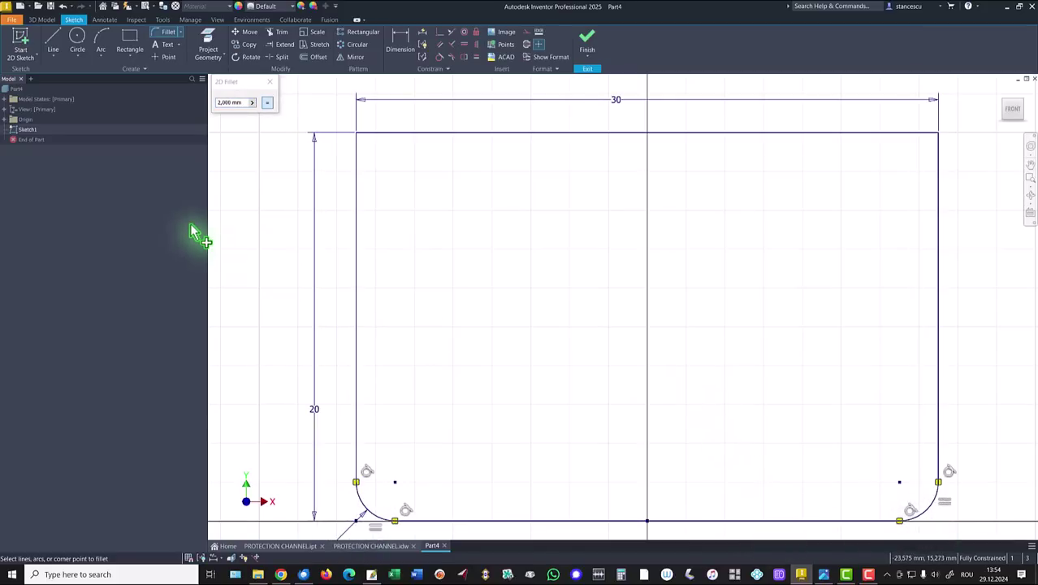
Offset the profile 1 mm inward and select the inner copy's top line
{"action": "left_click", "coordinate": [318, 61]}
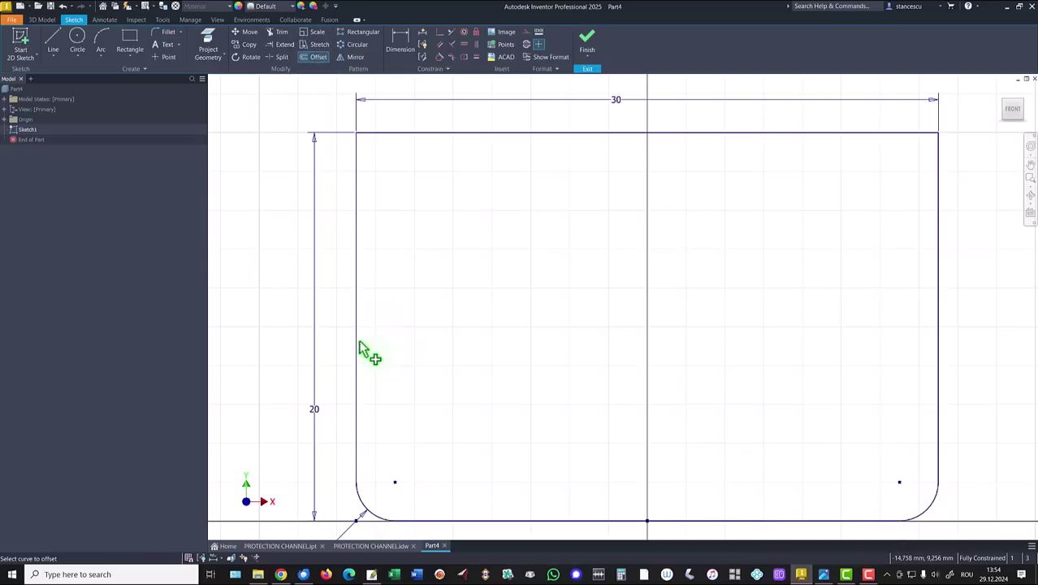
{"action": "left_click", "coordinate": [359, 348]}
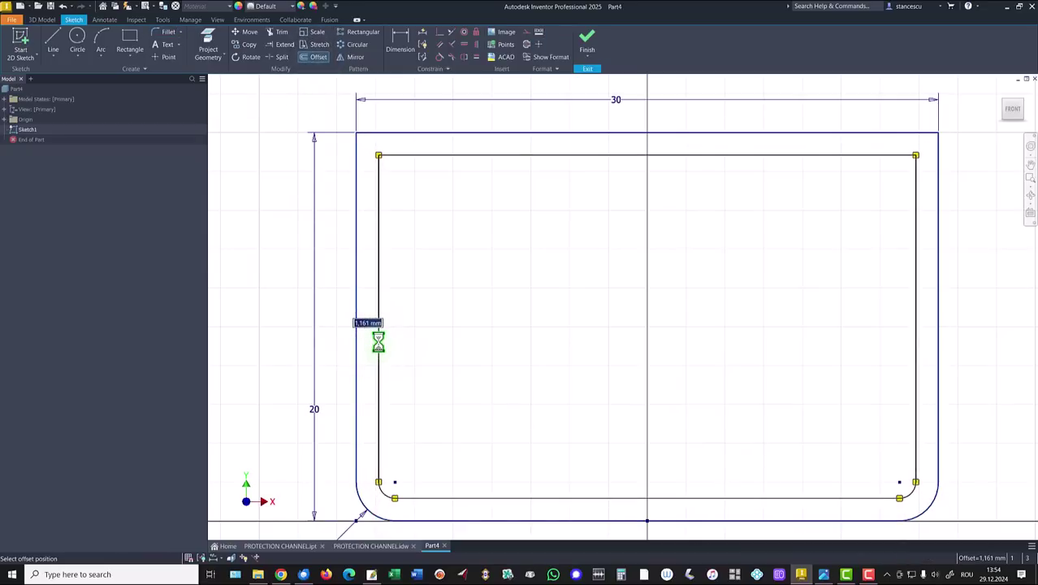
{"action": "left_click", "coordinate": [377, 337]}
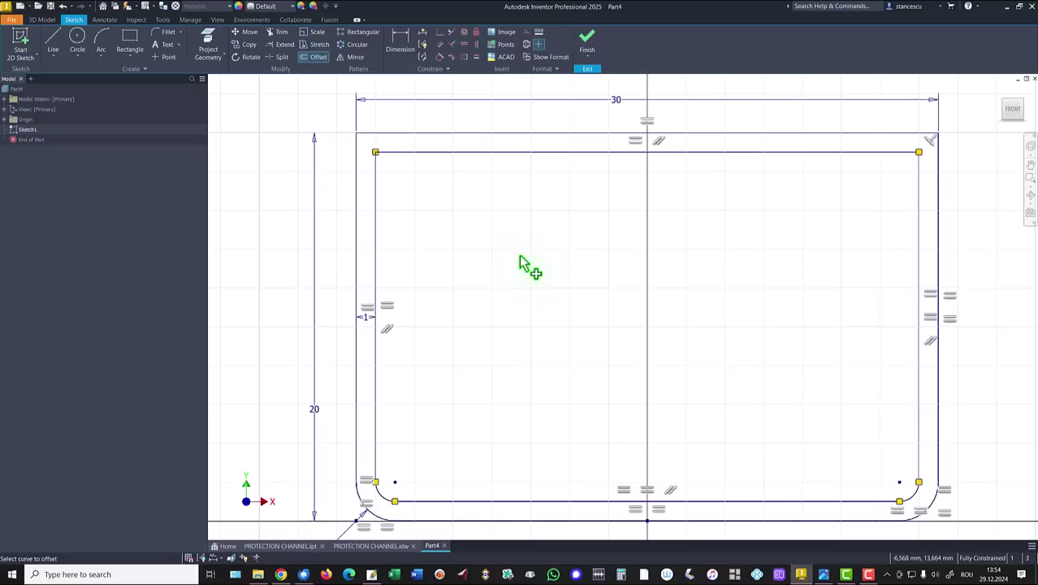
{"action": "key", "text": "Escape"}
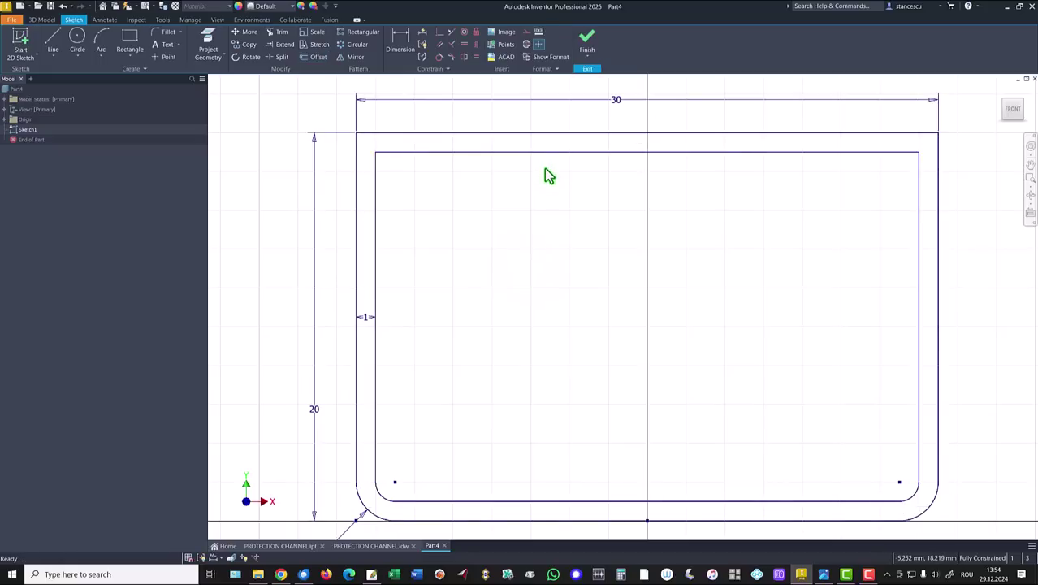
{"action": "left_click", "coordinate": [544, 152]}
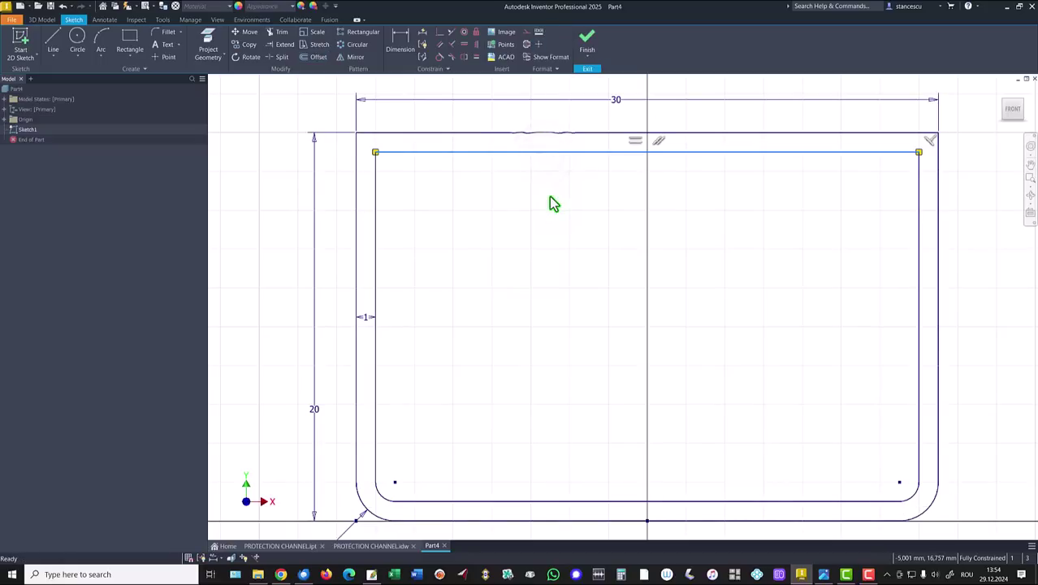
Delete the inner top line and extend both inner side lines to the top edge
{"action": "key", "text": "Delete"}
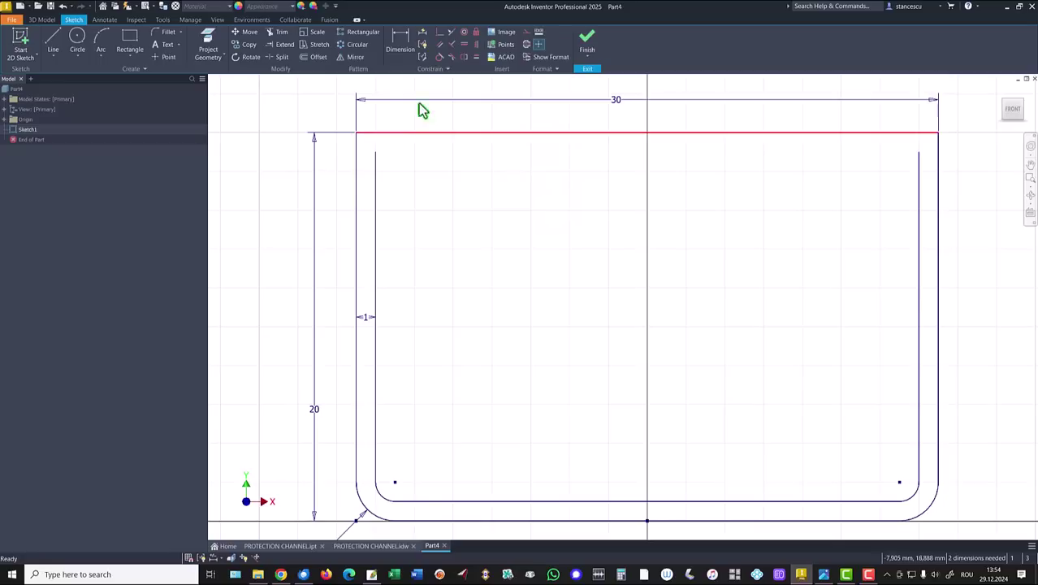
{"action": "left_click", "coordinate": [281, 44]}
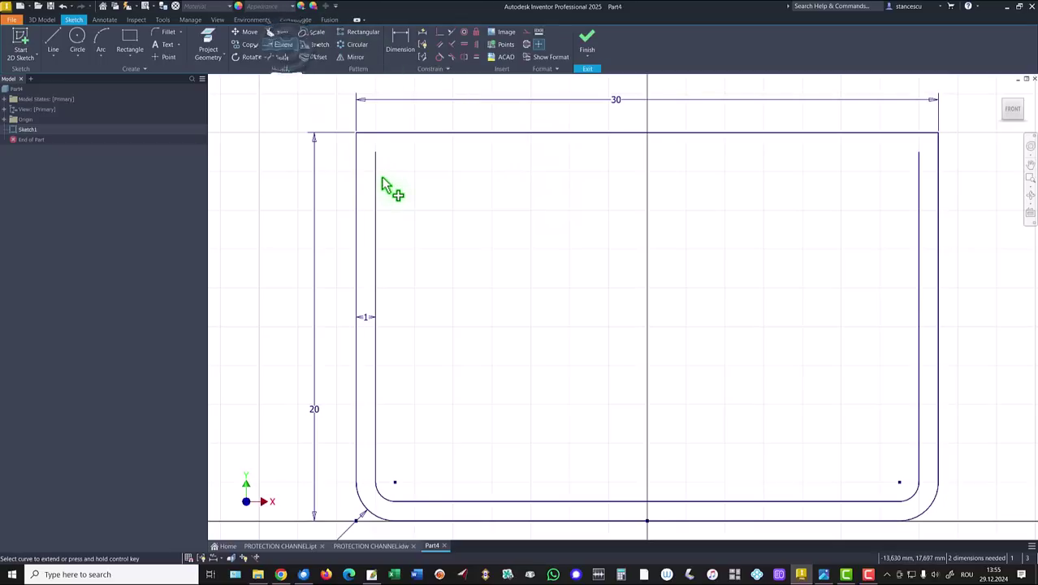
{"action": "left_click", "coordinate": [375, 173]}
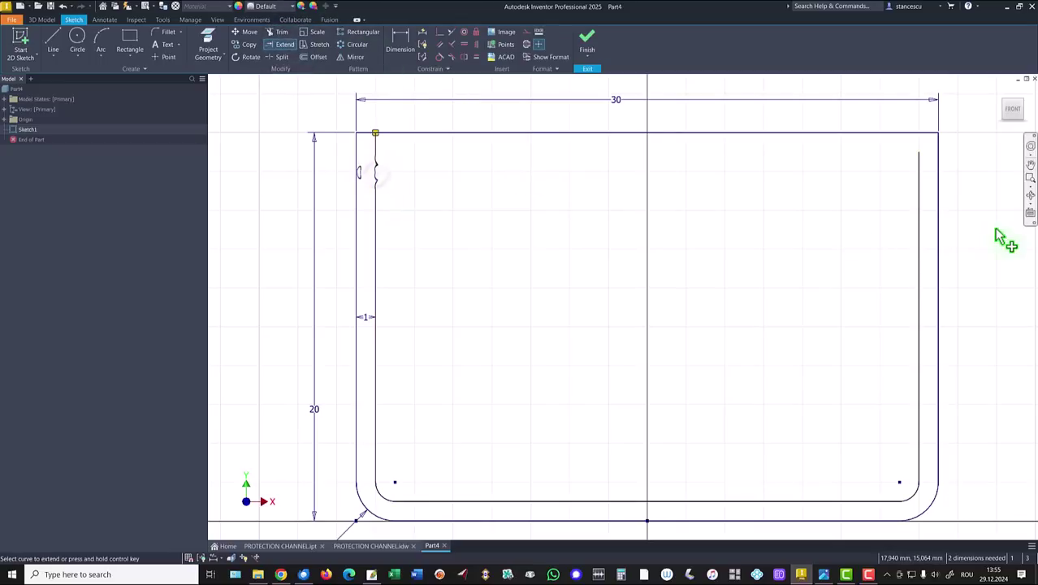
{"action": "left_click", "coordinate": [919, 221]}
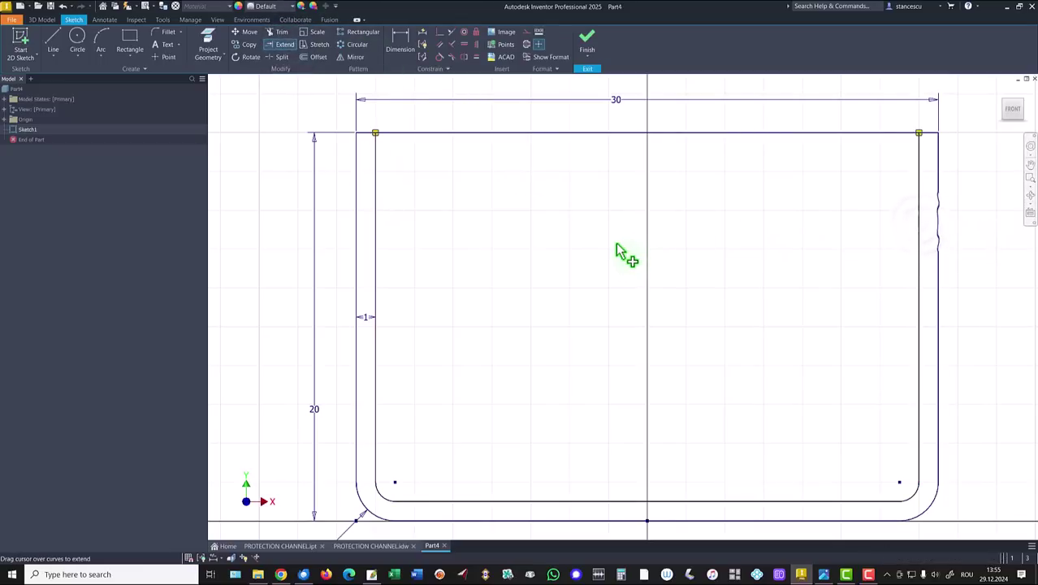
{"action": "key", "text": "Escape"}
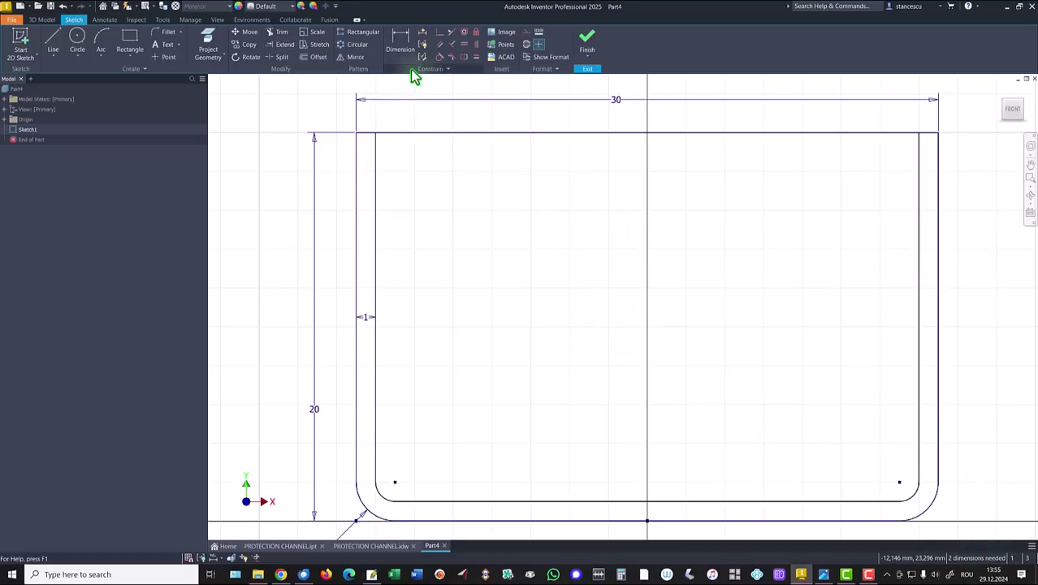
Fully constrain the U-channel profile with Auto Dimension
{"action": "left_click", "coordinate": [423, 34]}
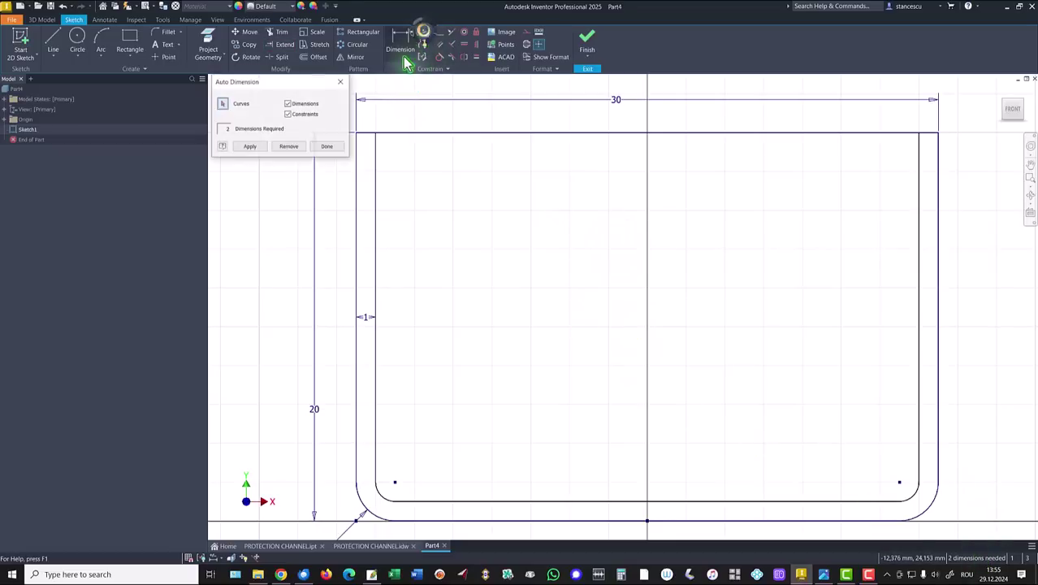
{"action": "left_click", "coordinate": [251, 147]}
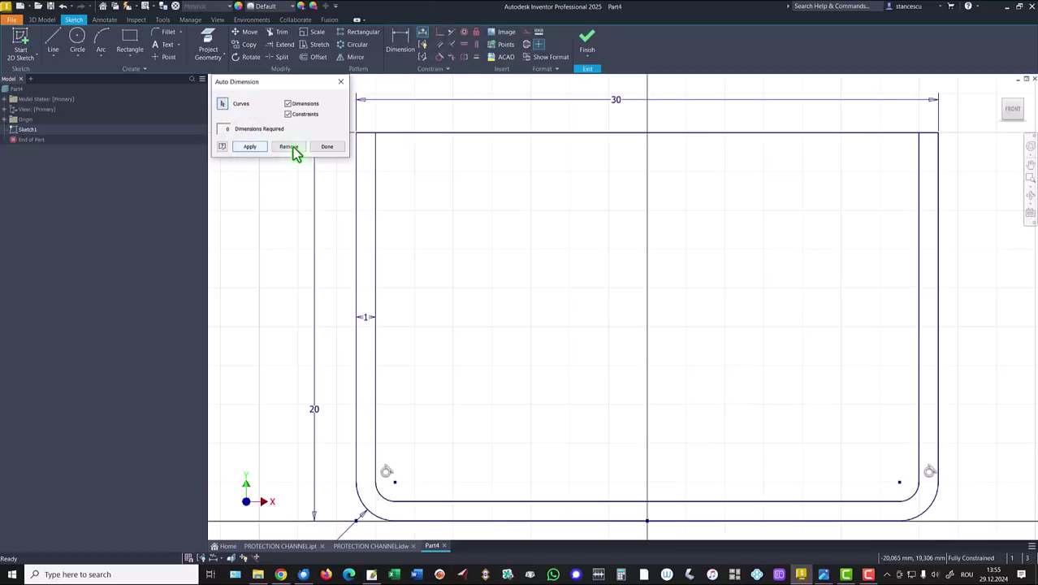
{"action": "left_click", "coordinate": [298, 154]}
{"action": "left_click", "coordinate": [251, 149]}
{"action": "left_click", "coordinate": [297, 153]}
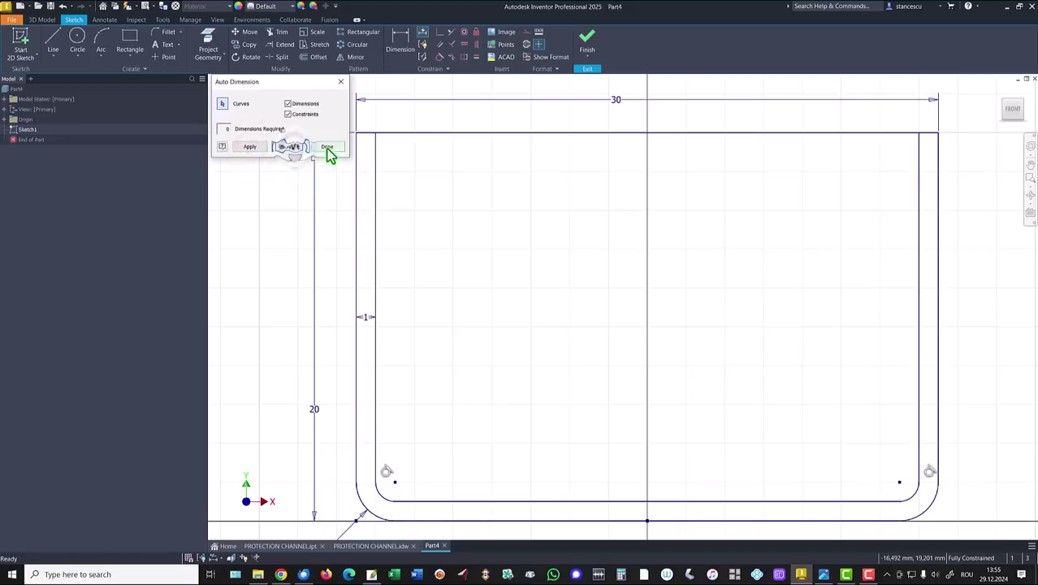
{"action": "left_click", "coordinate": [329, 151]}
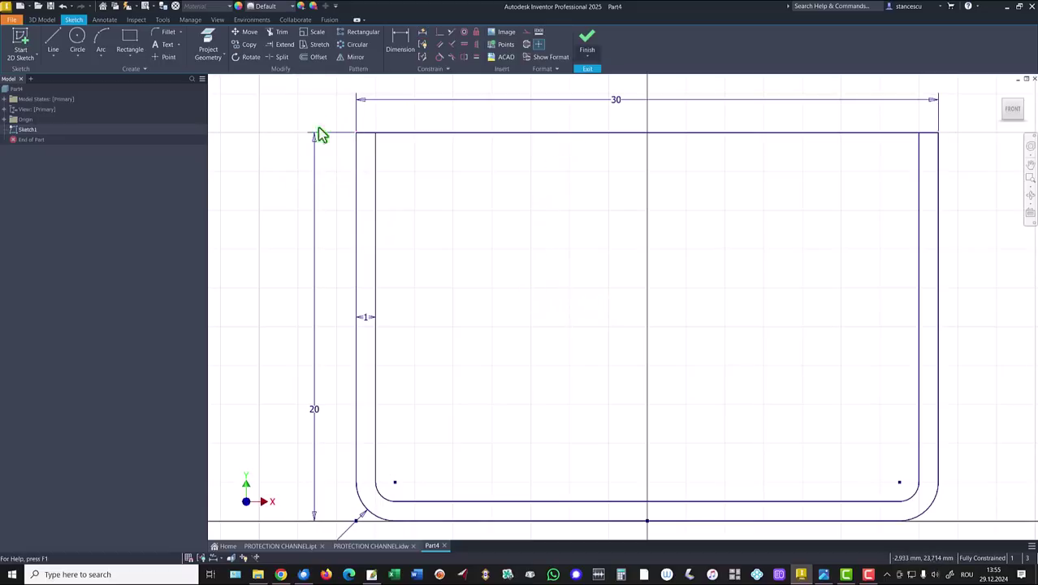
{"action": "key", "text": "Home"}
Split the top line and make its middle span construction geometry
{"action": "left_click", "coordinate": [284, 62]}
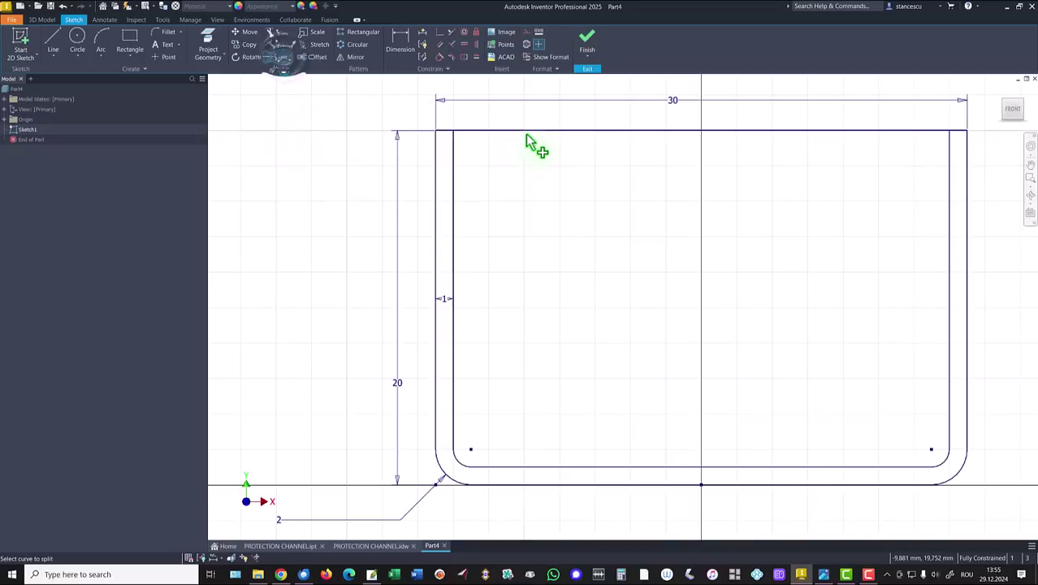
{"action": "left_click", "coordinate": [910, 134]}
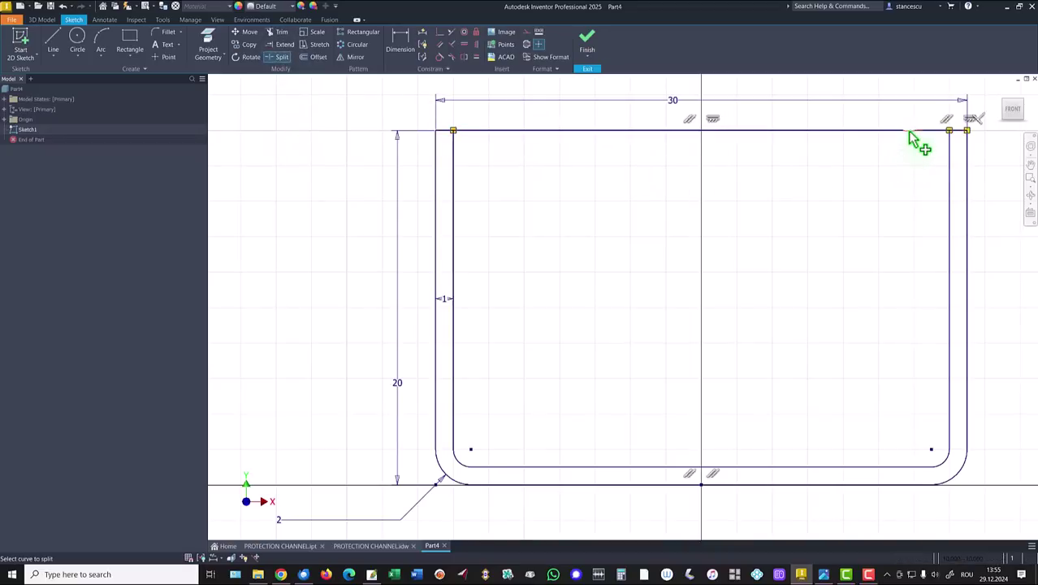
{"action": "left_click", "coordinate": [847, 225]}
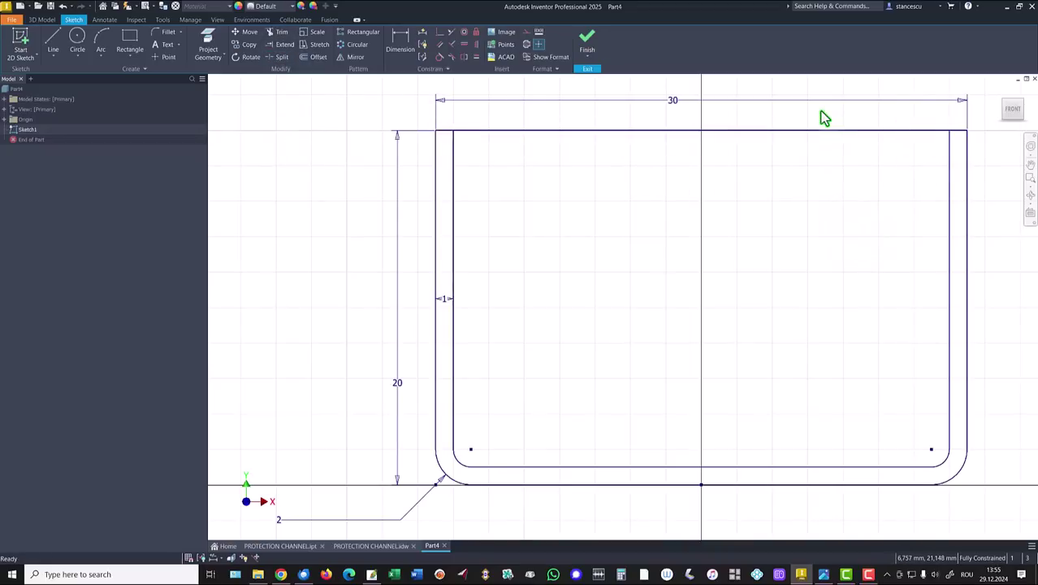
{"action": "left_click_drag", "start_coordinate": [823, 110], "coordinate": [786, 165]}
{"action": "right_click", "coordinate": [786, 165]}
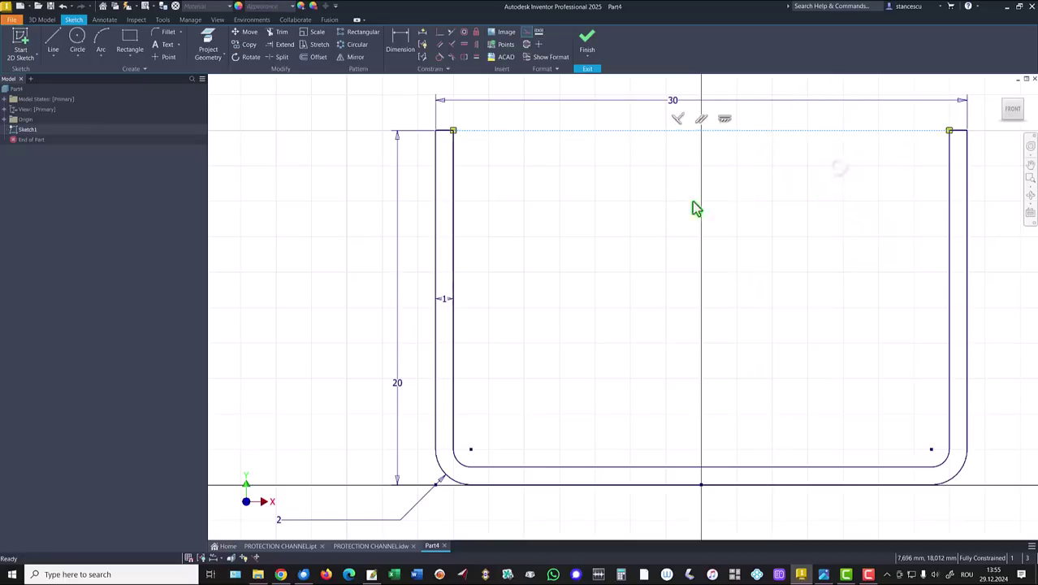
{"action": "left_click", "coordinate": [587, 39]}
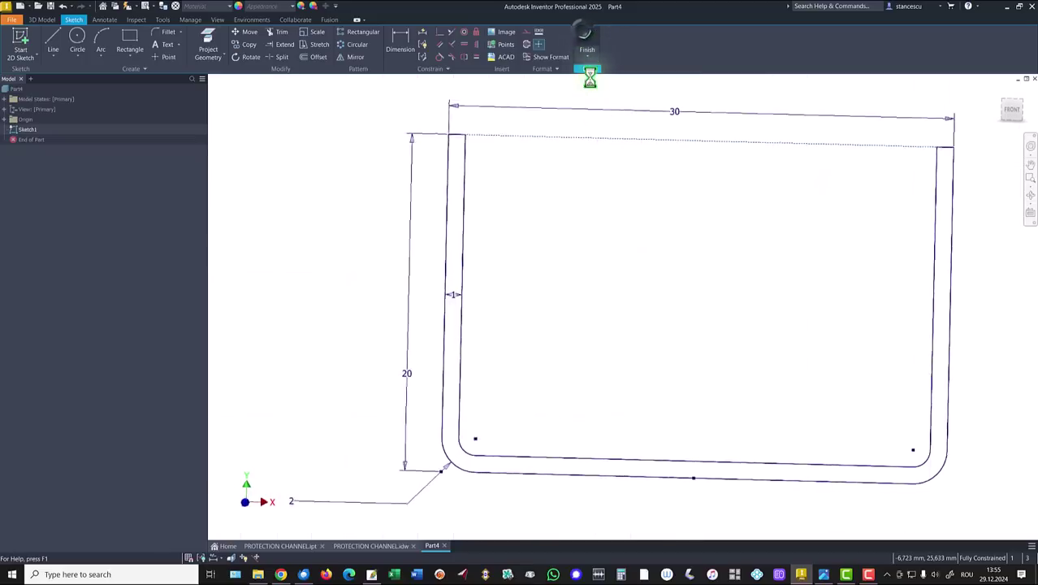
{"action": "left_click", "coordinate": [381, 546]}
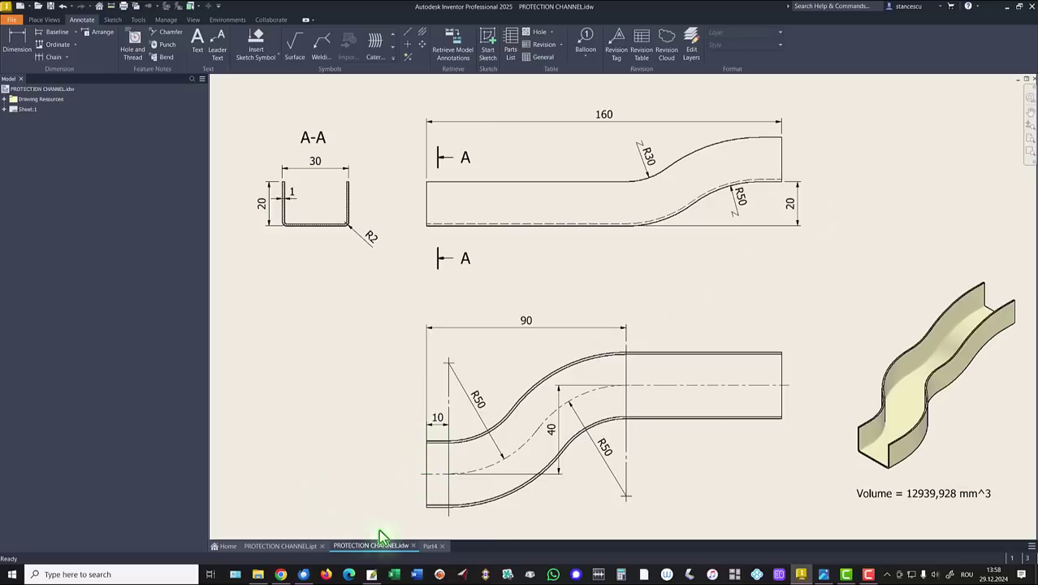
{"action": "left_click", "coordinate": [434, 544]}
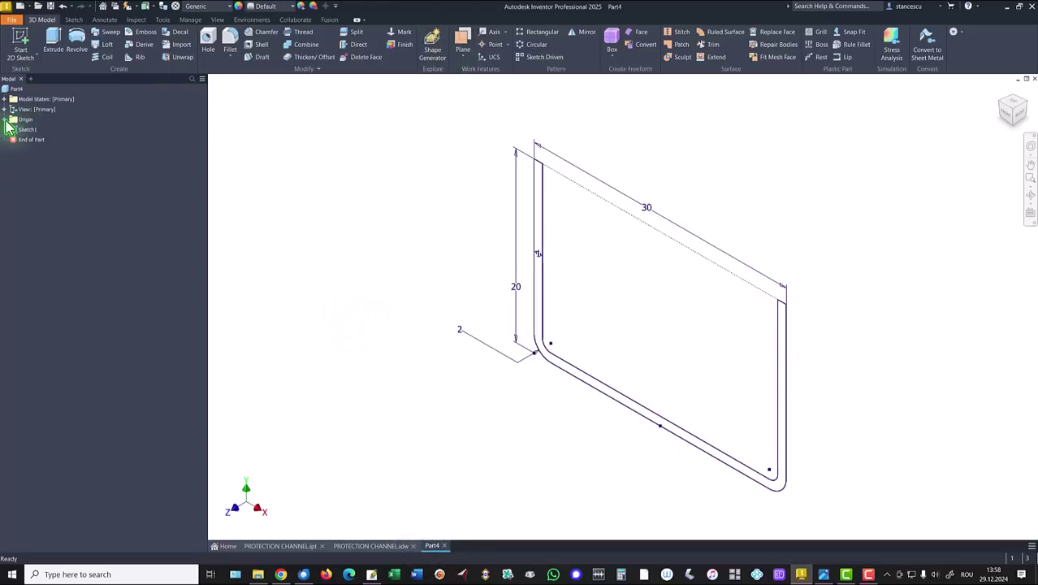
Start a new 2D sketch on the XZ plane
{"action": "left_click", "coordinate": [6, 123]}
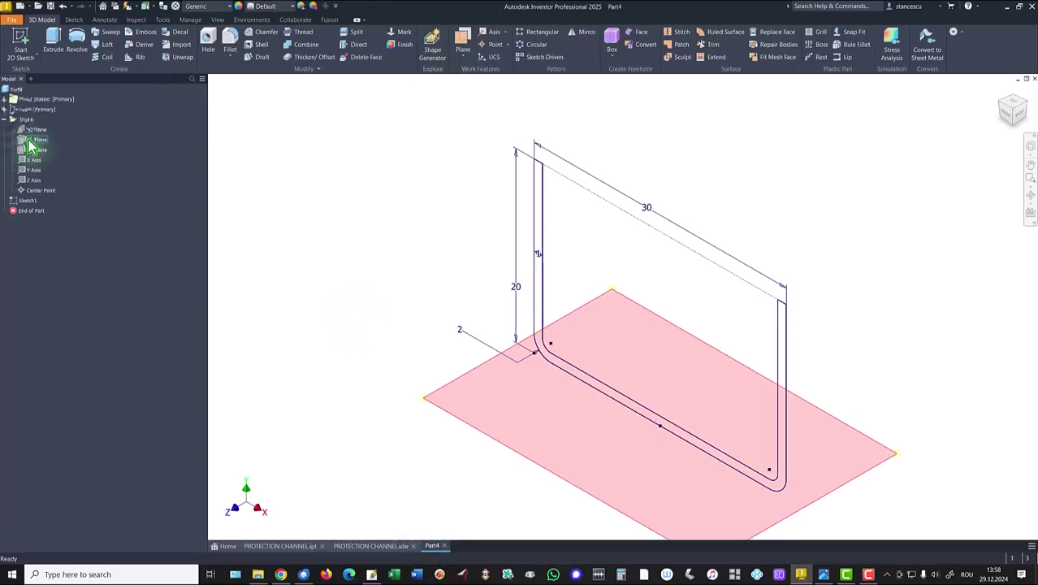
{"action": "left_click", "coordinate": [36, 140]}
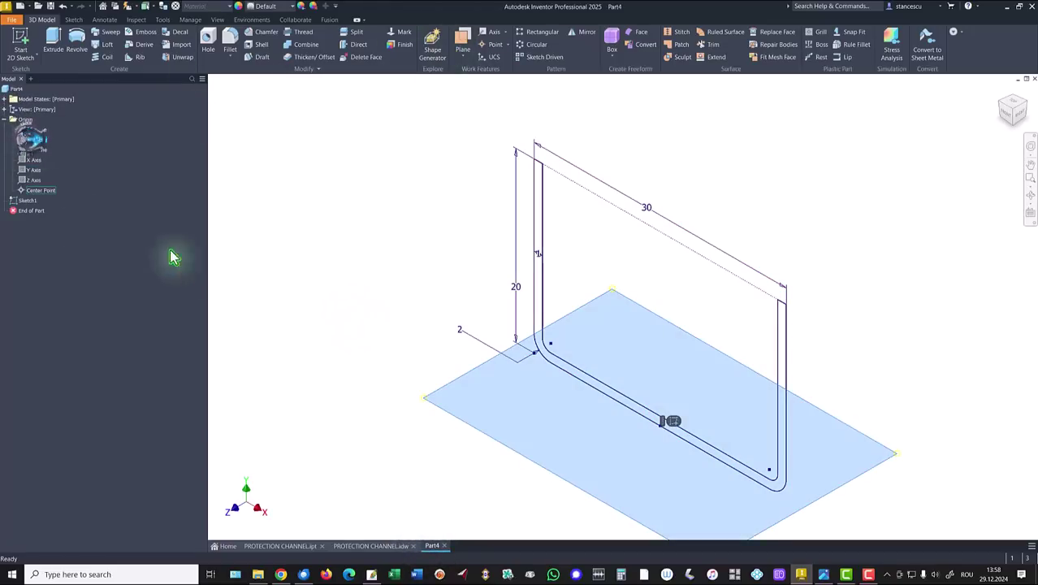
{"action": "left_click", "coordinate": [680, 431]}
{"action": "key", "text": "s"}
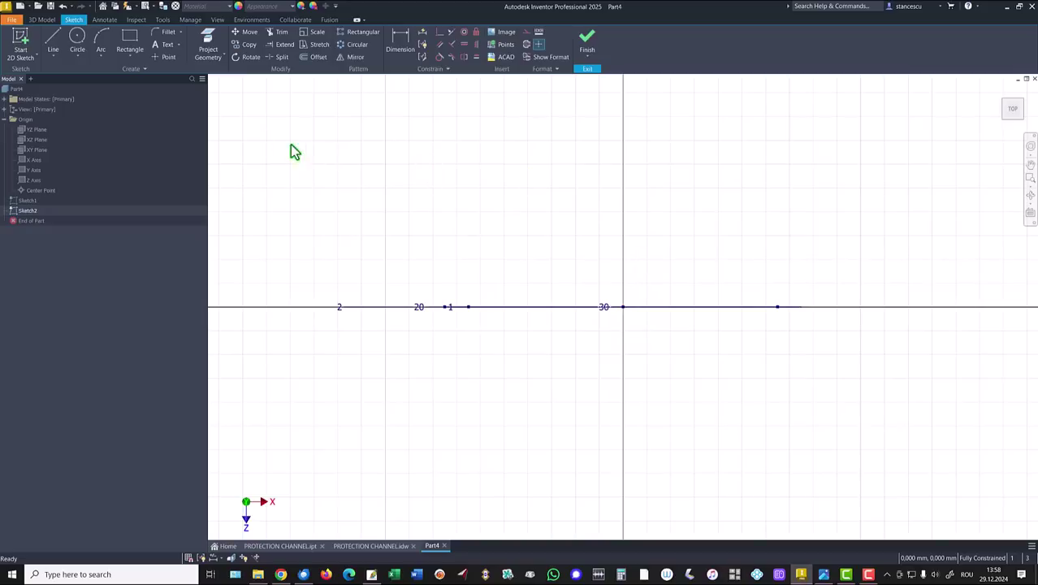
Draw a short line up from the origin followed by two tangent arcs forming an S-curve
{"action": "left_click", "coordinate": [53, 40]}
{"action": "left_click", "coordinate": [622, 307]}
{"action": "middle_click_drag", "start_coordinate": [622, 223], "coordinate": [638, 355]}
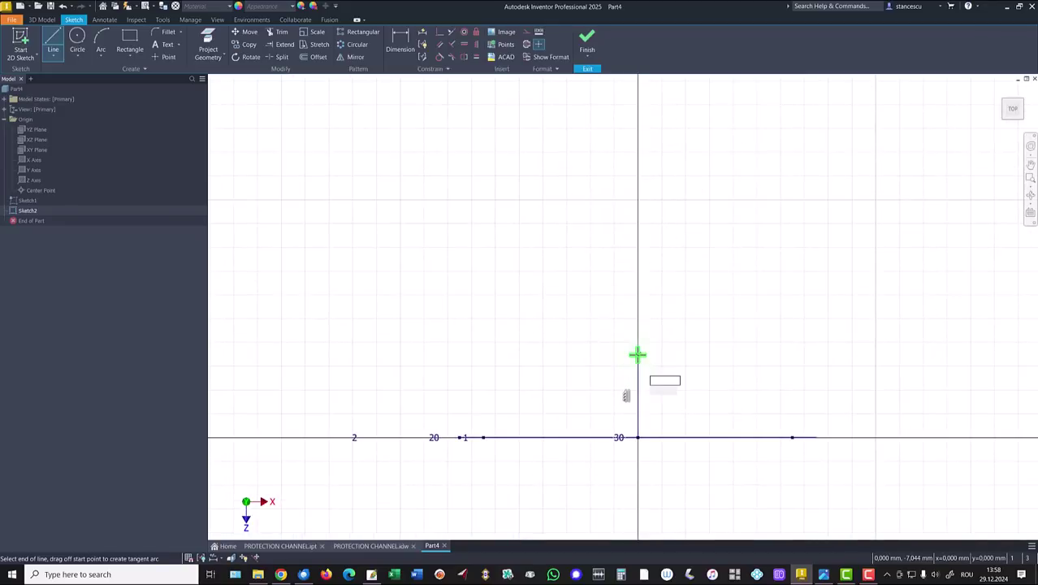
{"action": "left_click_drag", "start_coordinate": [637, 355], "coordinate": [551, 228]}
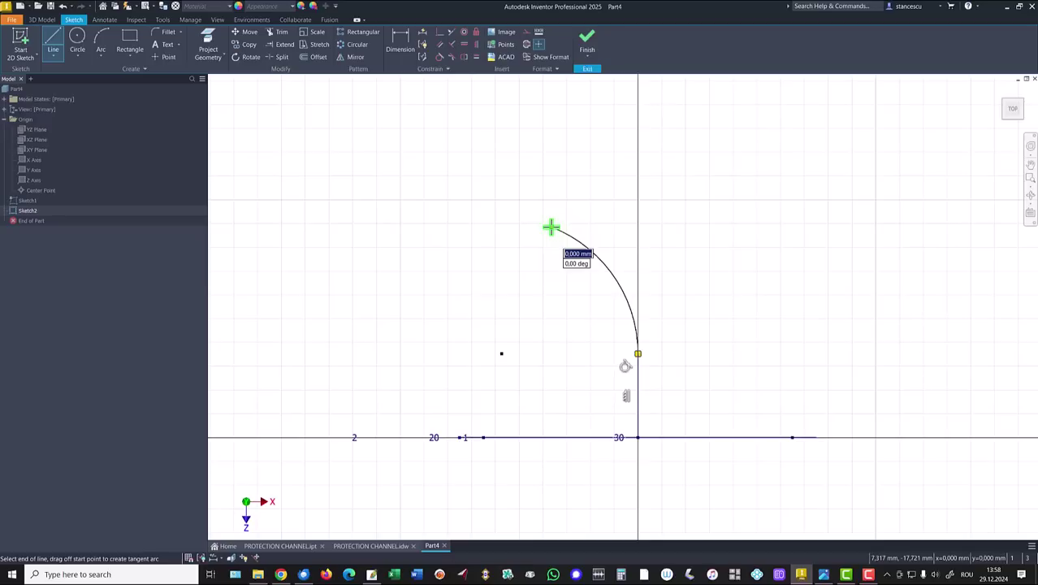
{"action": "left_click_drag", "start_coordinate": [550, 228], "coordinate": [468, 109]}
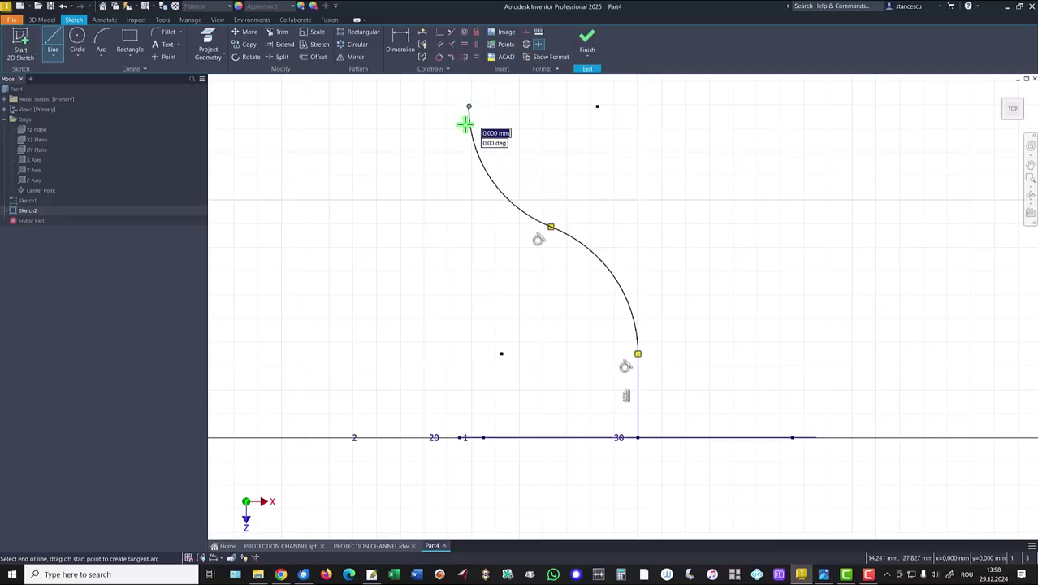
Dimension the short vertical lead line to 10 mm
{"action": "key", "text": "Escape"}
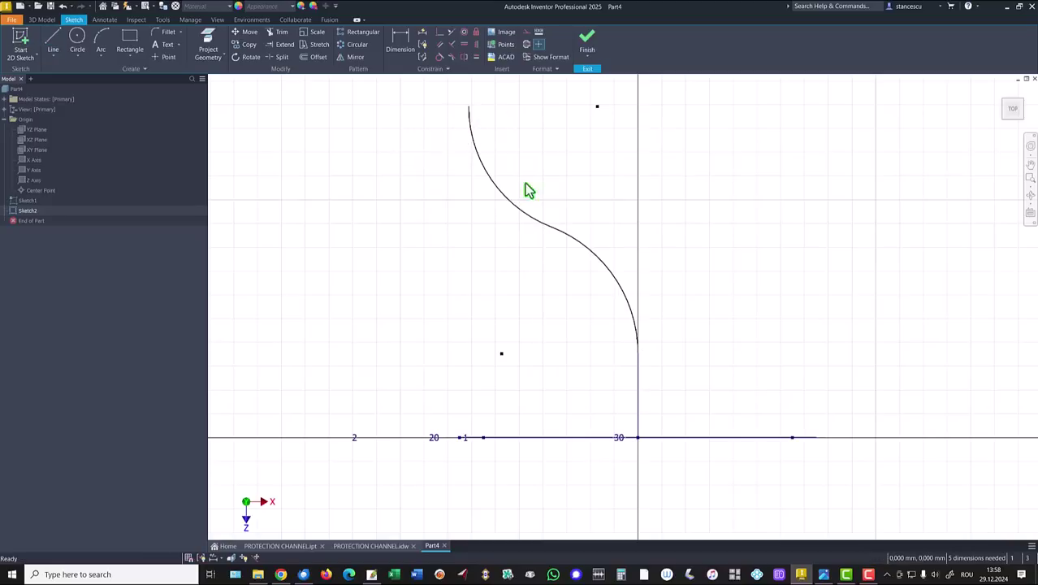
{"action": "left_click", "coordinate": [401, 42]}
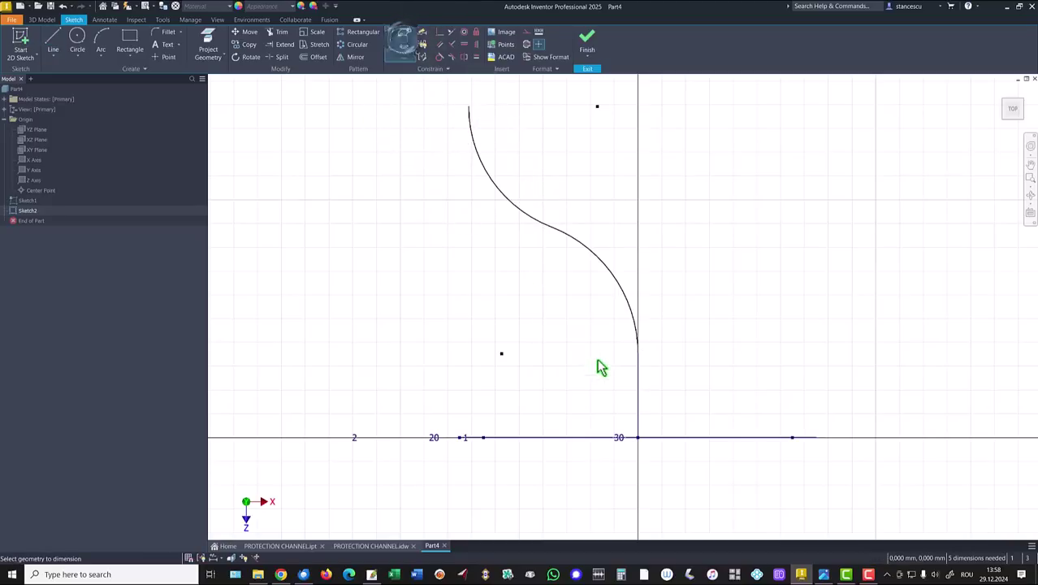
{"action": "left_click", "coordinate": [638, 414]}
{"action": "left_click", "coordinate": [576, 398]}
{"action": "type", "text": "10"}
{"action": "key", "text": "Return"}
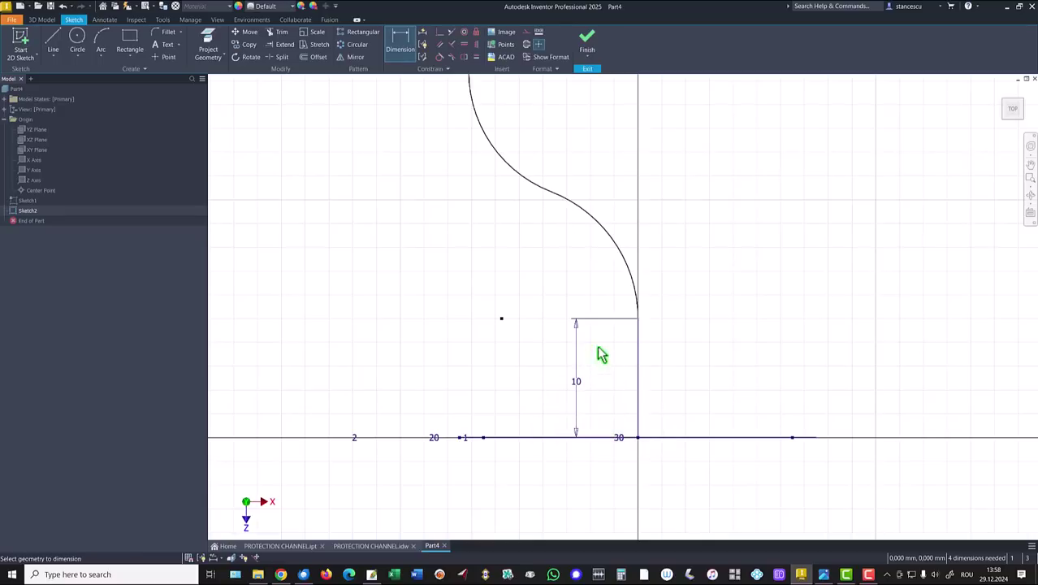
Give both arcs of the S-curve a radius of 50
{"action": "left_click", "coordinate": [599, 227]}
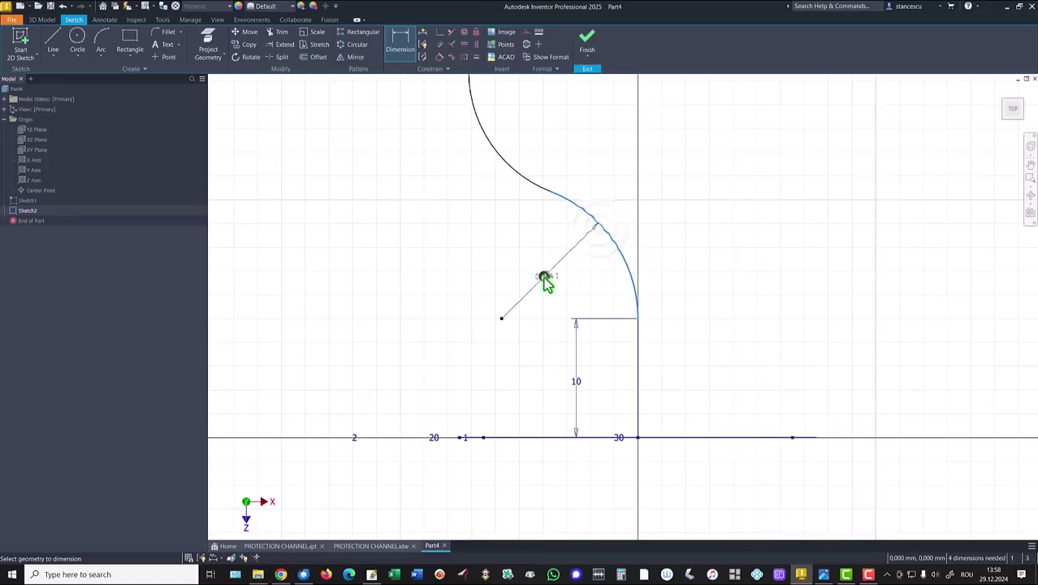
{"action": "left_click", "coordinate": [545, 279]}
{"action": "type", "text": "50"}
{"action": "key", "text": "Return"}
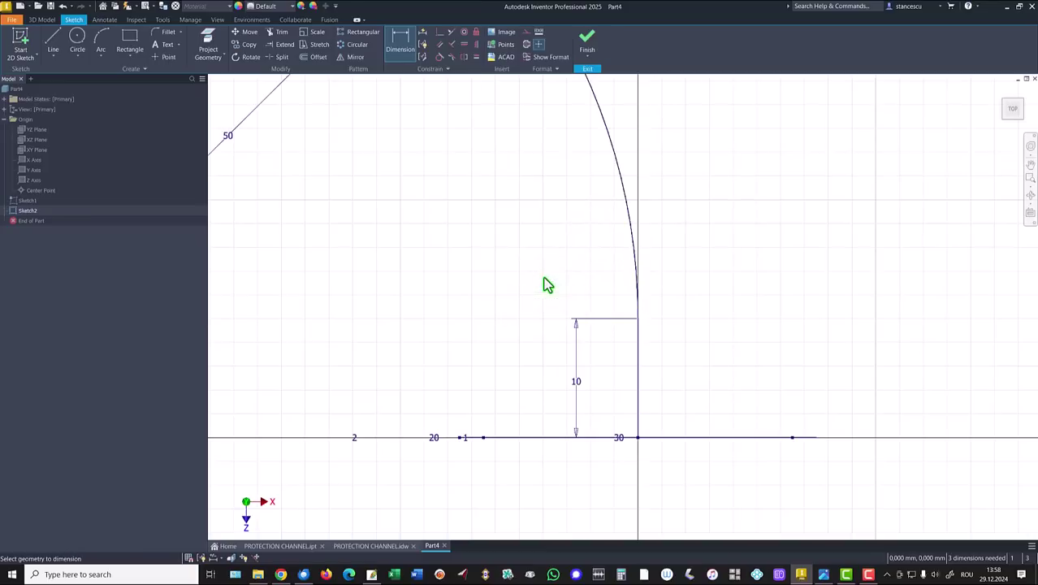
{"action": "scroll", "coordinate": [543, 283], "scroll_direction": "down", "scroll_amount": 5}
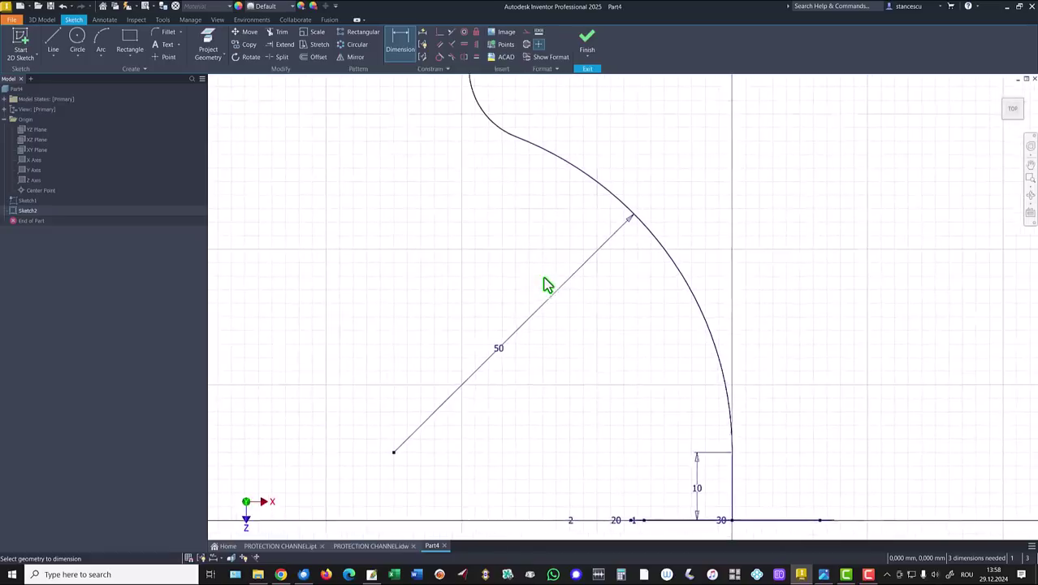
{"action": "left_click", "coordinate": [503, 140]}
{"action": "left_click", "coordinate": [524, 129]}
{"action": "type", "text": "50"}
{"action": "key", "text": "Return"}
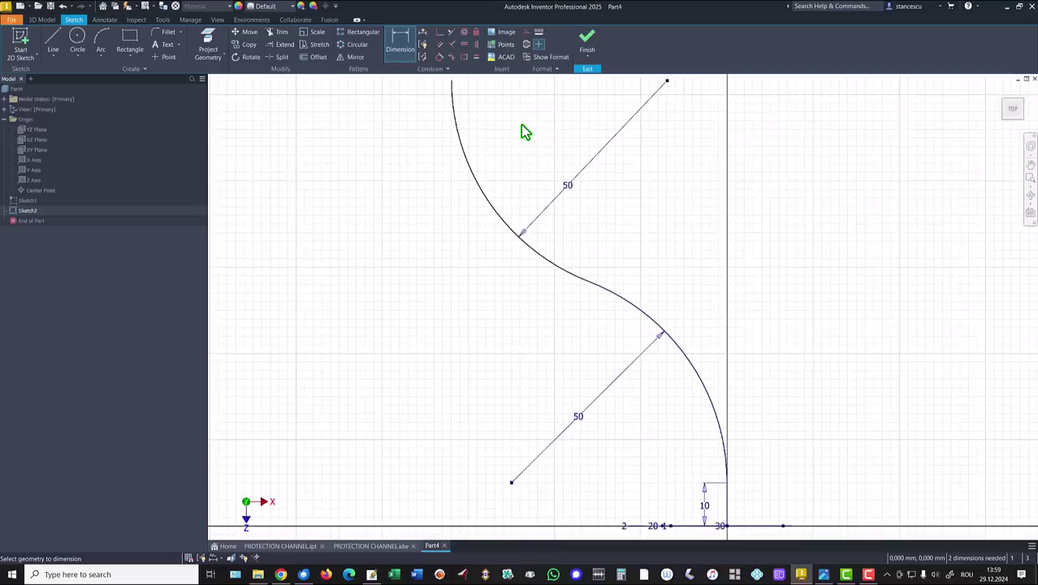
Add a 90 overall height dimension and a 40 horizontal offset dimension
{"action": "left_click", "coordinate": [457, 88]}
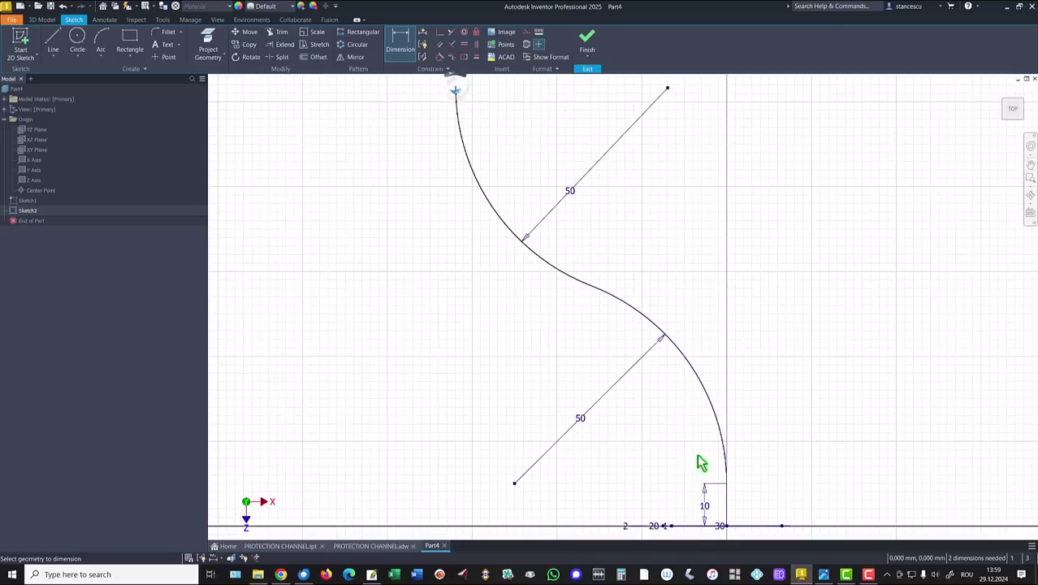
{"action": "left_click", "coordinate": [727, 526]}
{"action": "left_click", "coordinate": [334, 332]}
{"action": "type", "text": "90"}
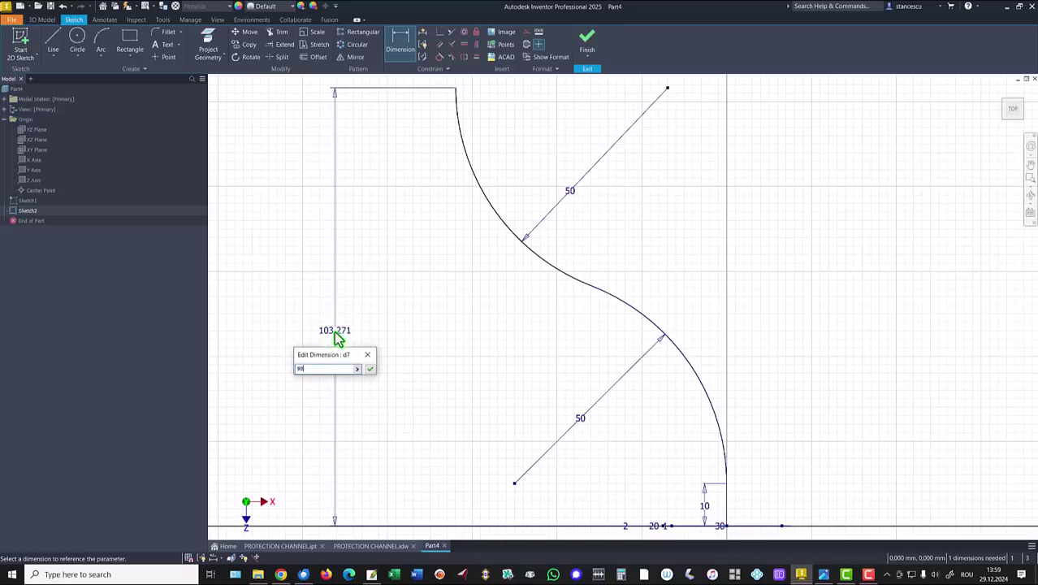
{"action": "key", "text": "Return"}
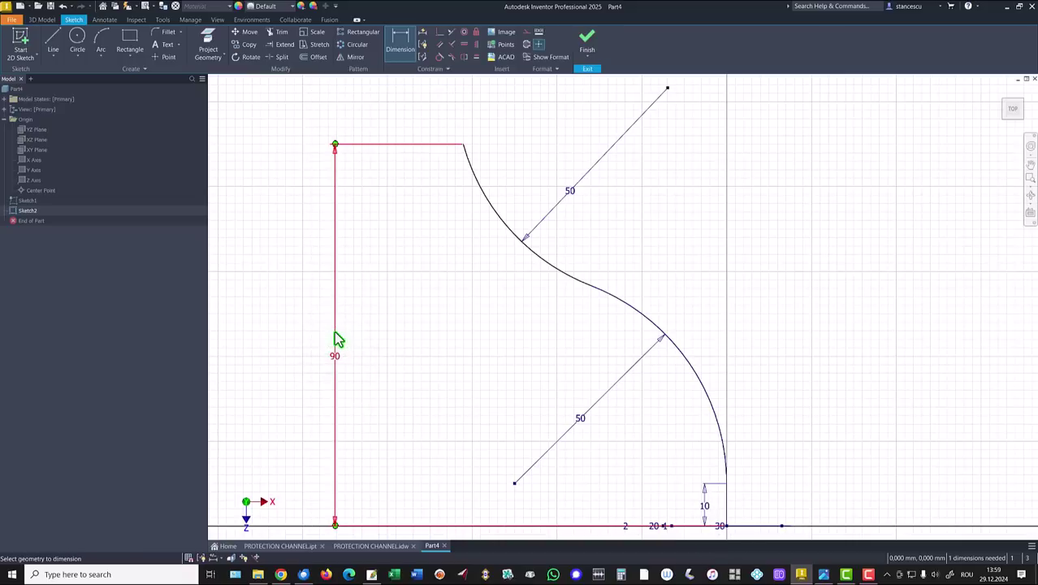
{"action": "left_click", "coordinate": [463, 145]}
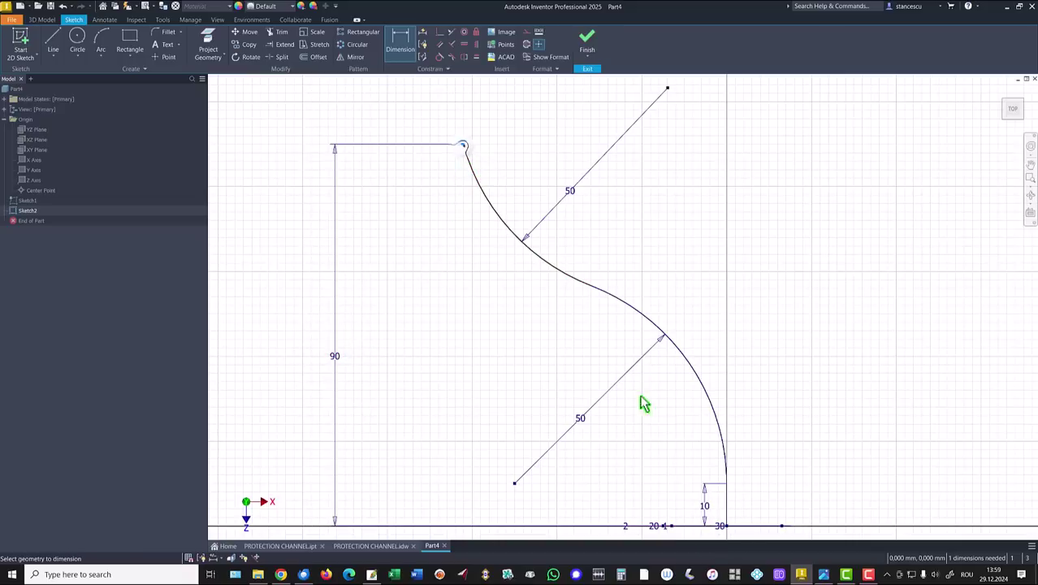
{"action": "left_click", "coordinate": [729, 501]}
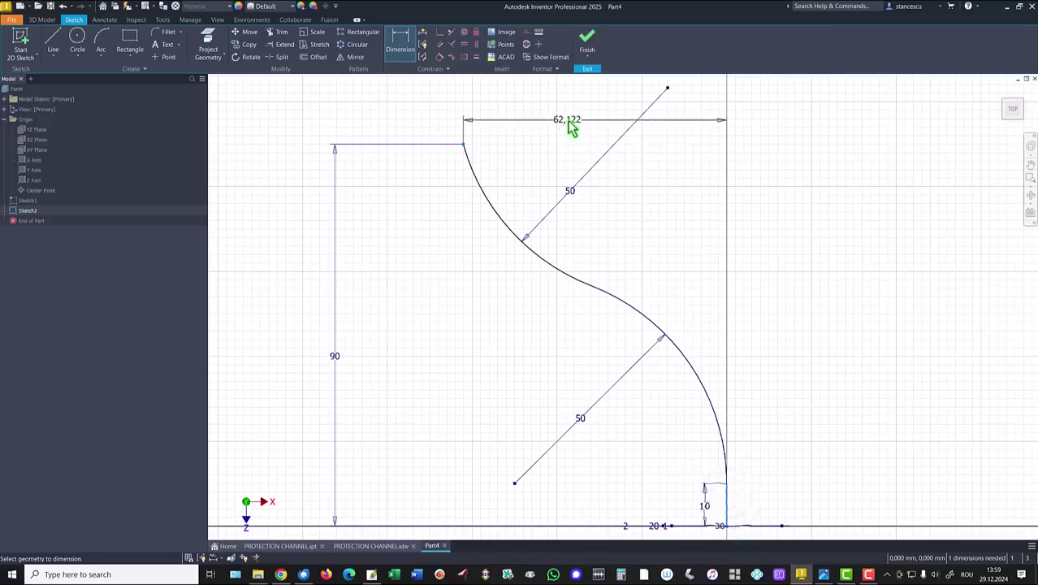
{"action": "left_click", "coordinate": [582, 124]}
{"action": "type", "text": "40"}
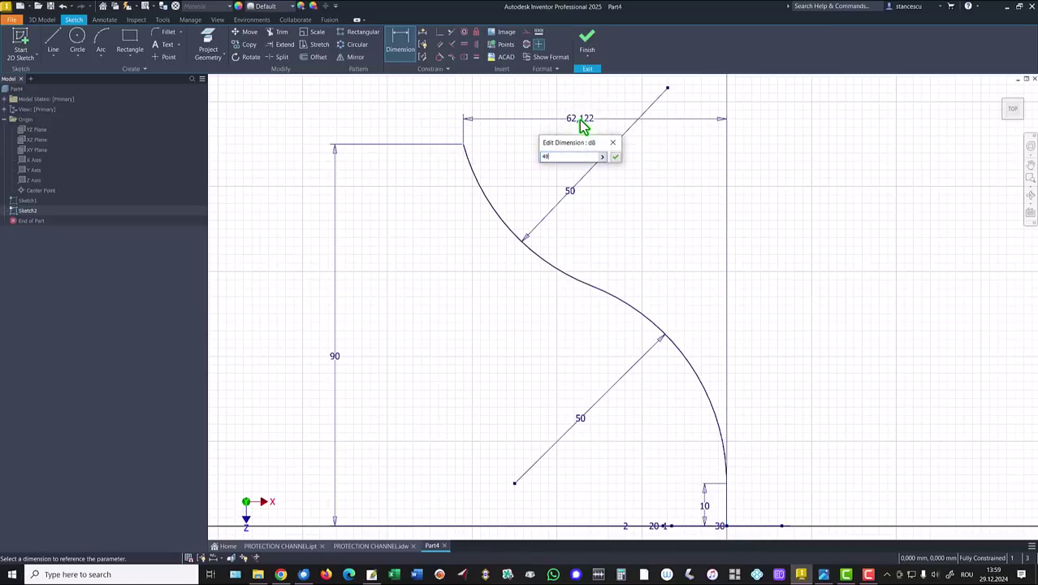
{"action": "key", "text": "Return"}
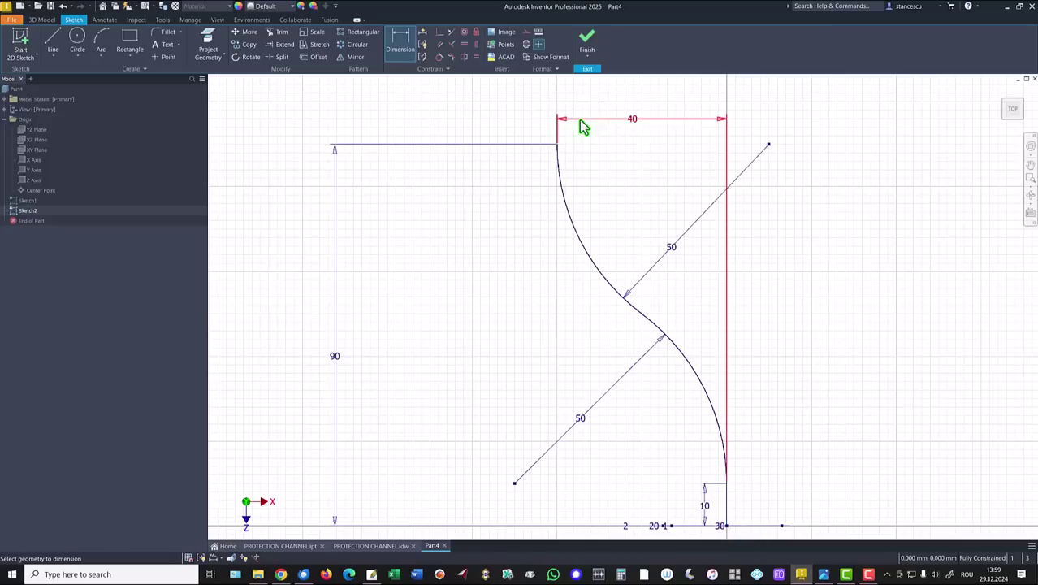
{"action": "left_click", "coordinate": [586, 40]}
{"action": "key", "text": "F6"}
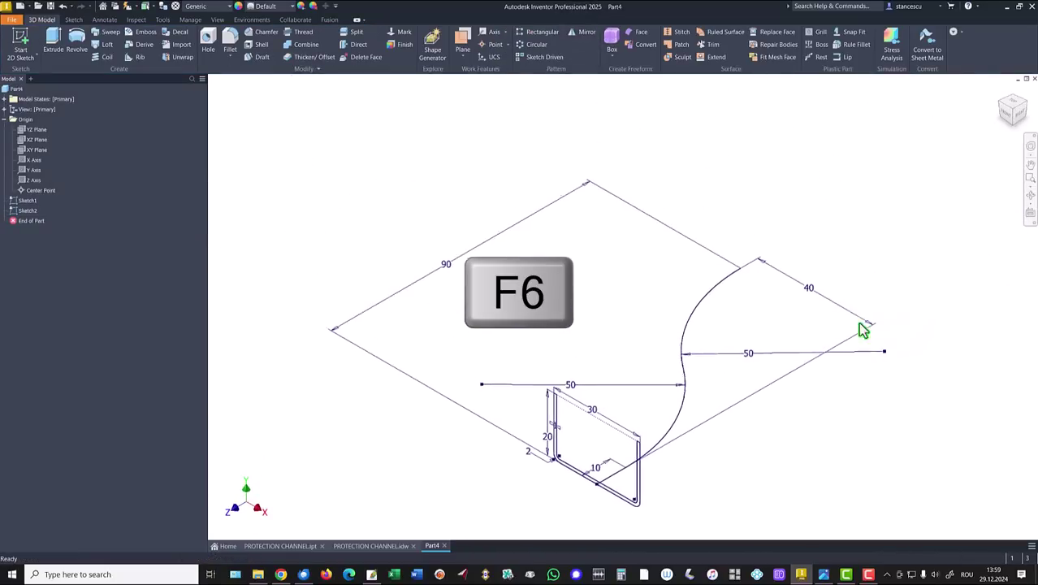
{"action": "left_click", "coordinate": [370, 546]}
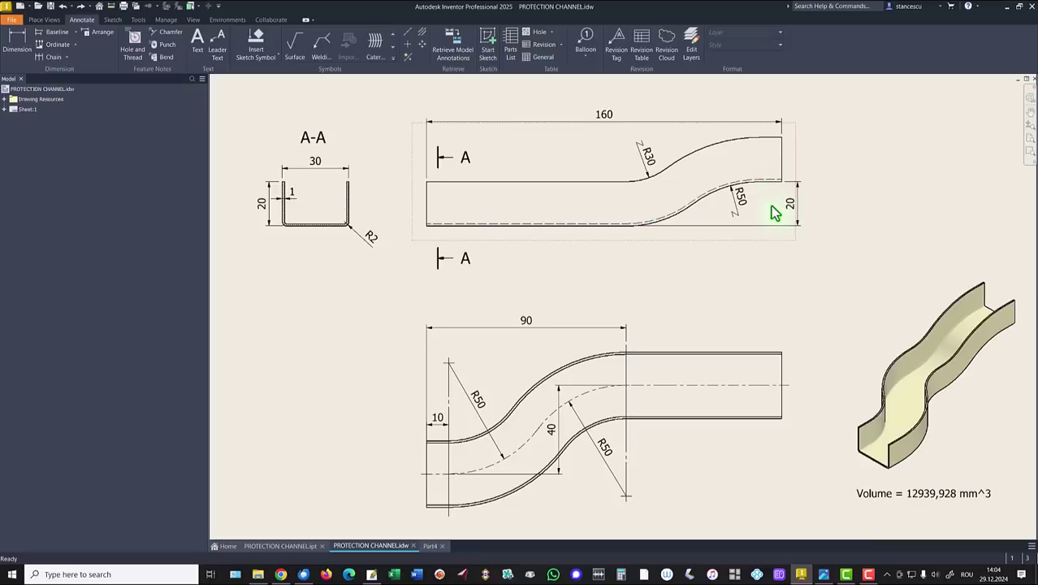
{"action": "left_click", "coordinate": [648, 168]}
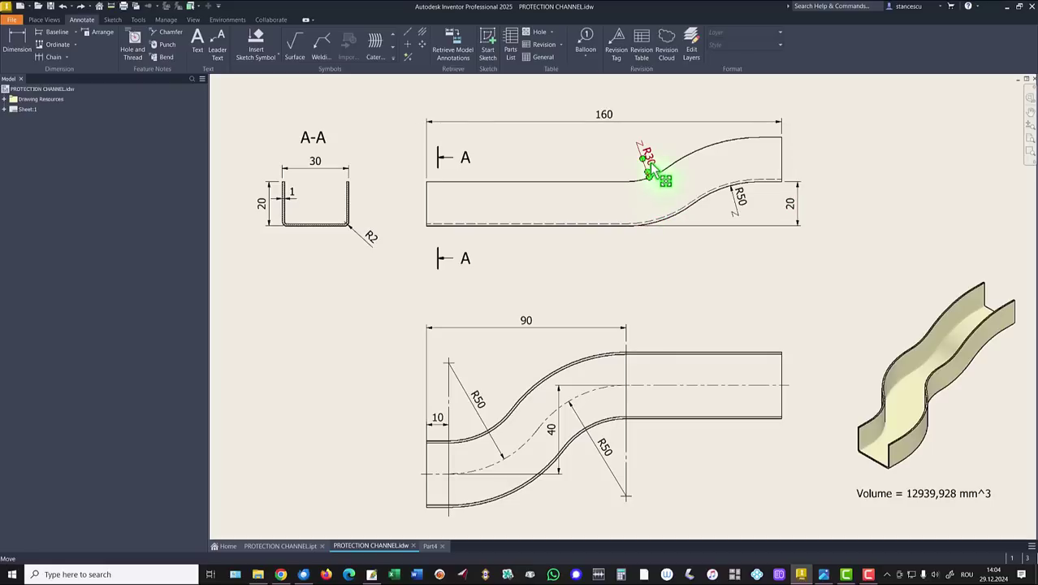
{"action": "left_click", "coordinate": [399, 194]}
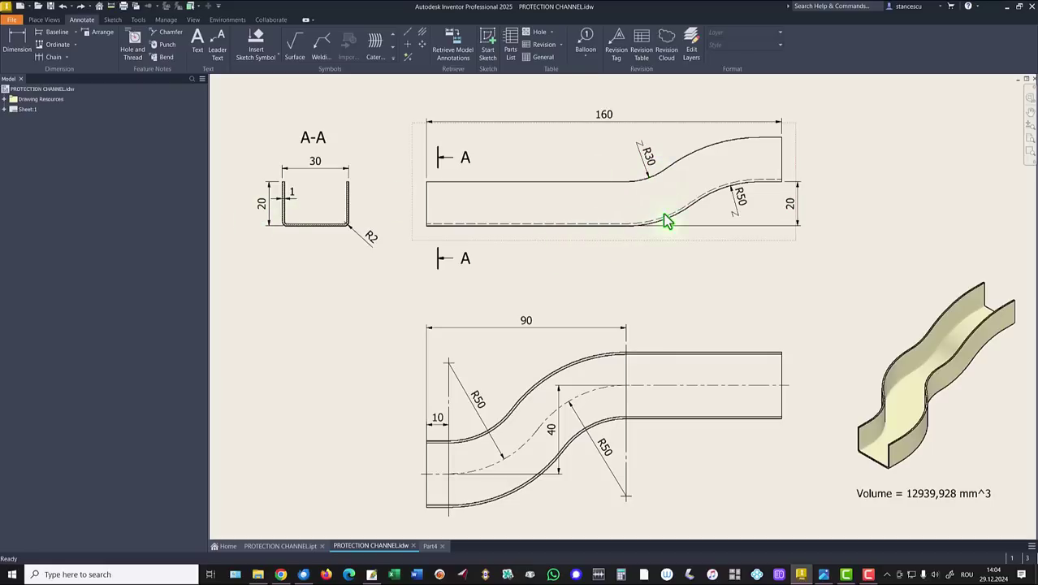
{"action": "left_click", "coordinate": [607, 116]}
{"action": "left_click", "coordinate": [533, 313]}
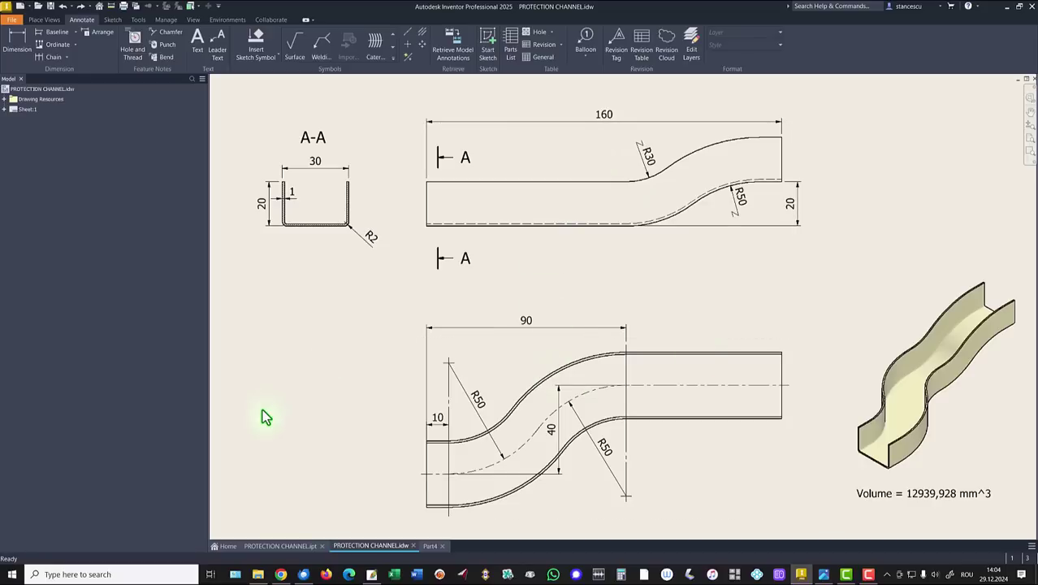
Create Work Plane1 parallel to the YZ plane through the S-curve's end and sketch on it
{"action": "left_click", "coordinate": [430, 546]}
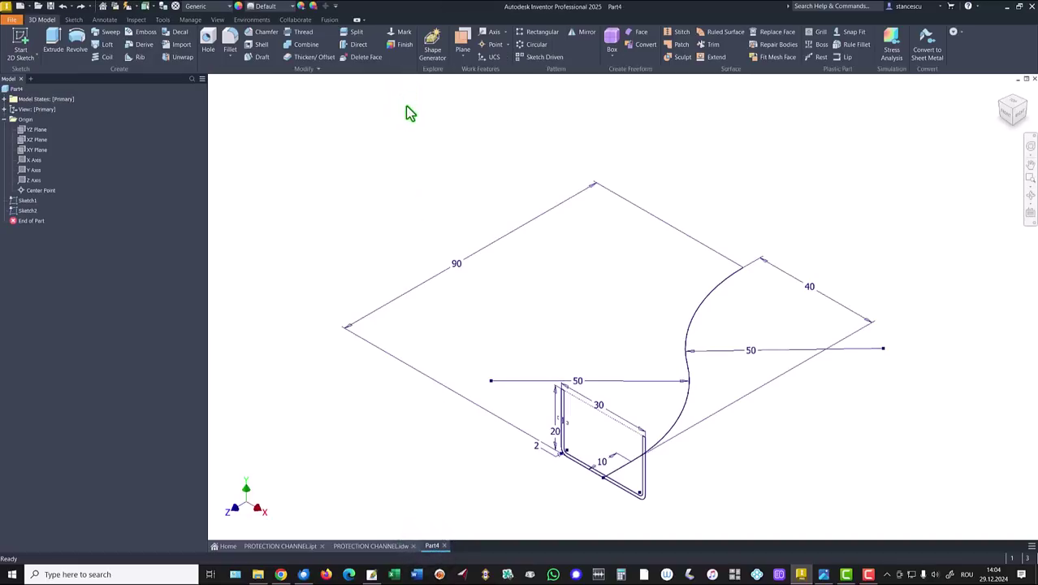
{"action": "left_click", "coordinate": [463, 47]}
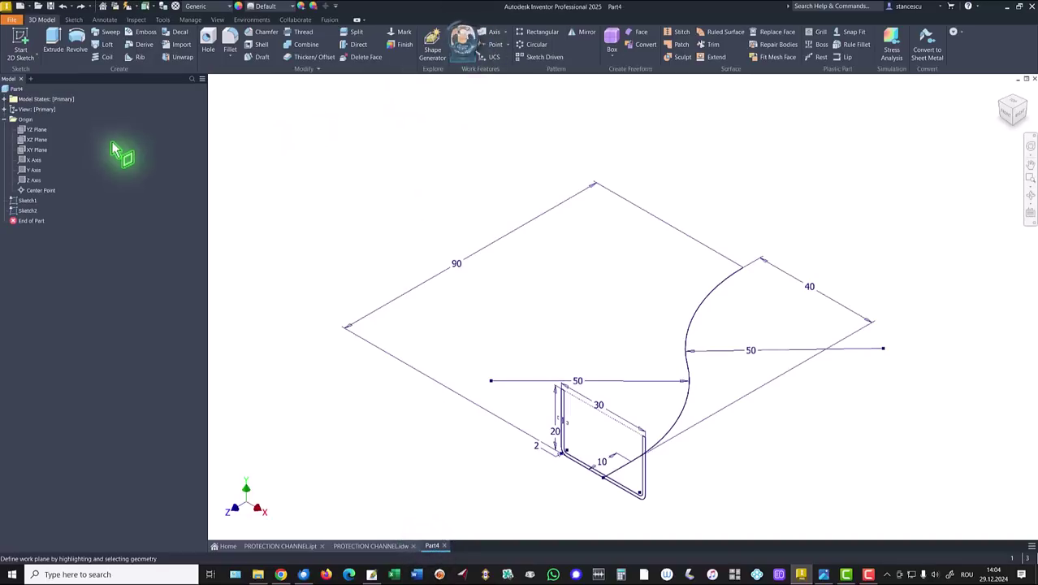
{"action": "left_click", "coordinate": [37, 130]}
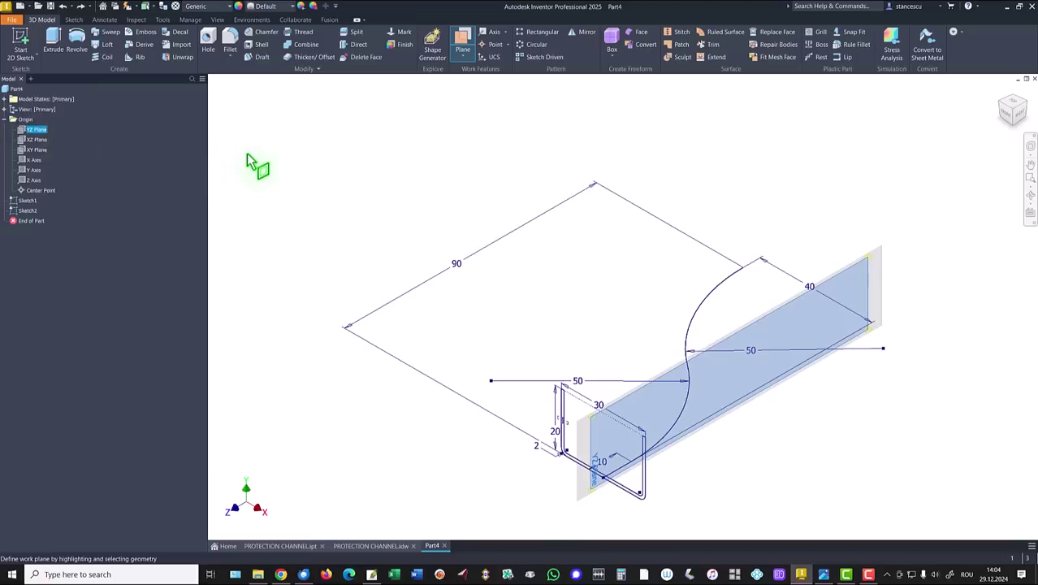
{"action": "left_click", "coordinate": [742, 269]}
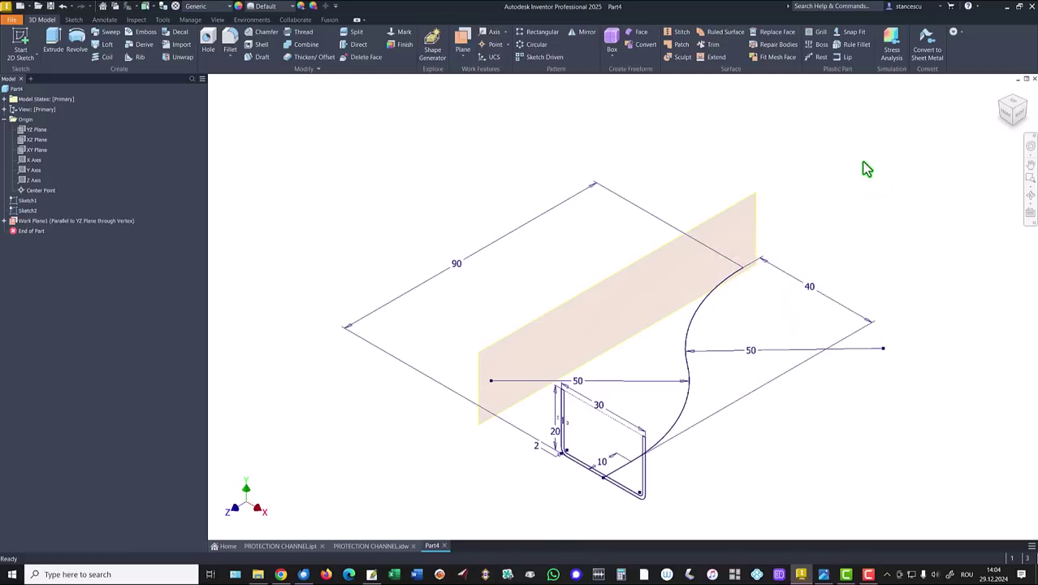
{"action": "left_click", "coordinate": [731, 229]}
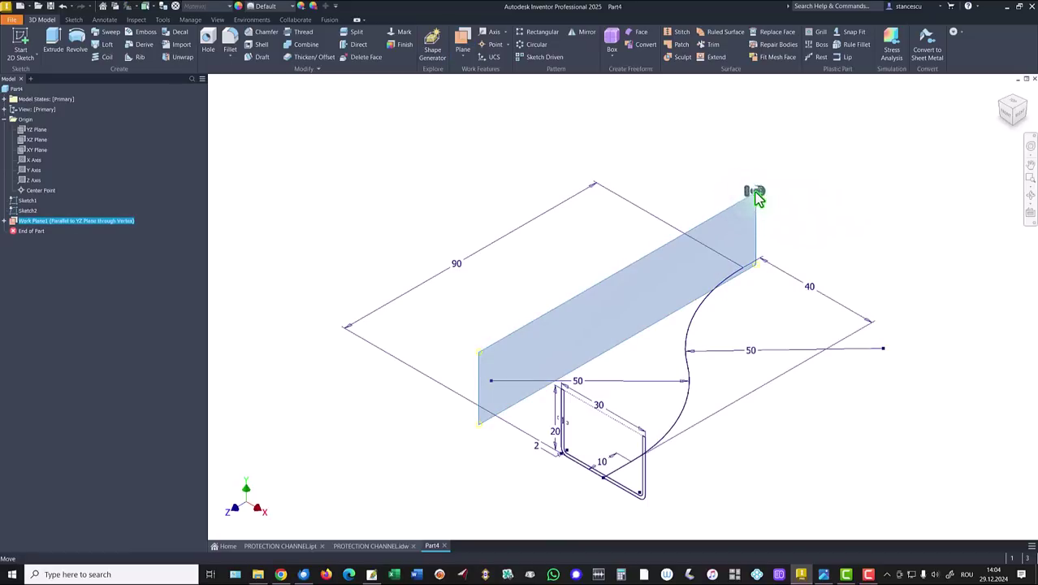
{"action": "key", "text": "s"}
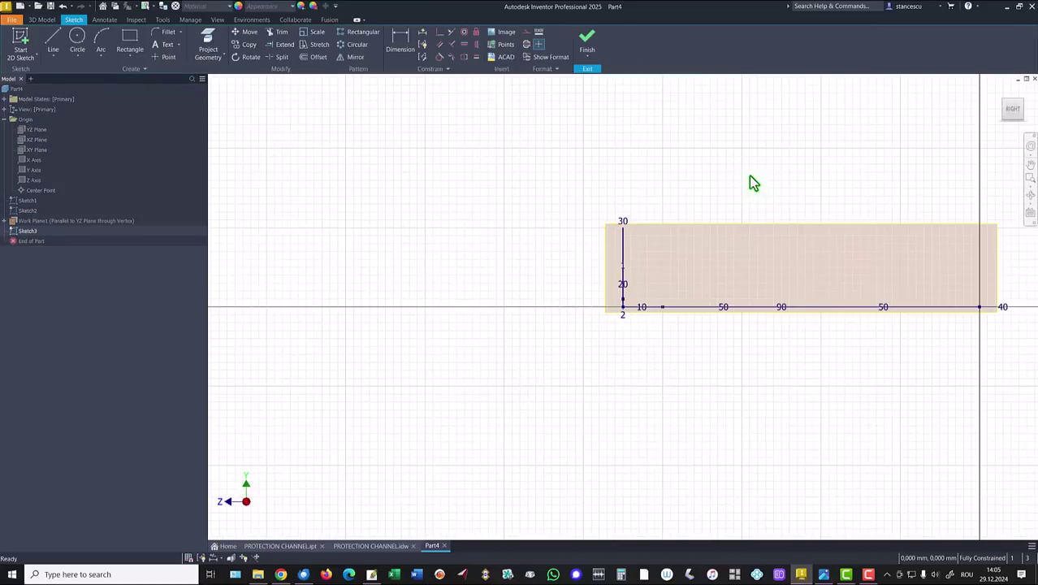
Project the existing curve and continue it with a tangent arc and a short straight segment
{"action": "key", "text": "F5"}
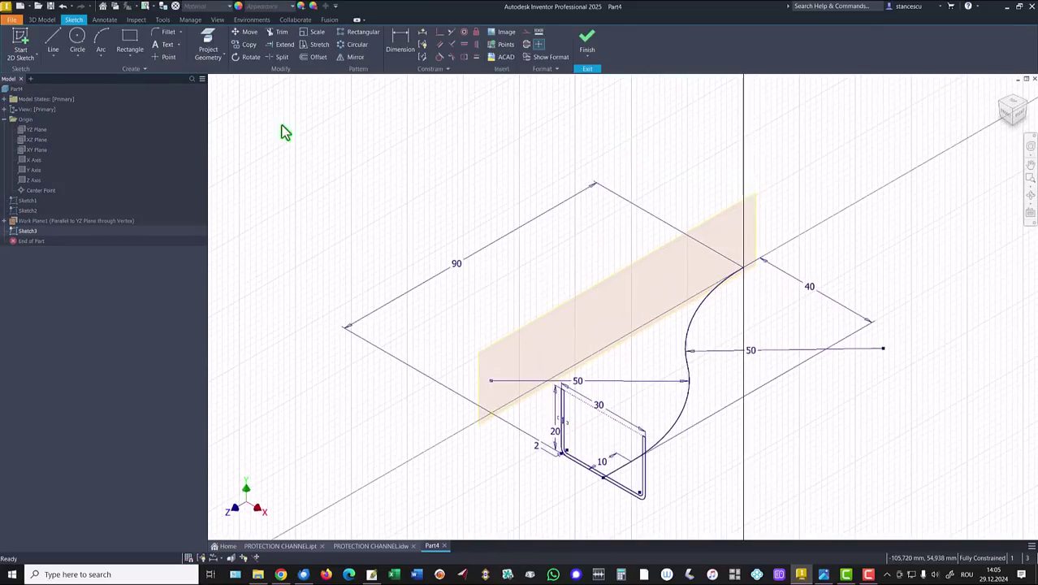
{"action": "left_click", "coordinate": [213, 45]}
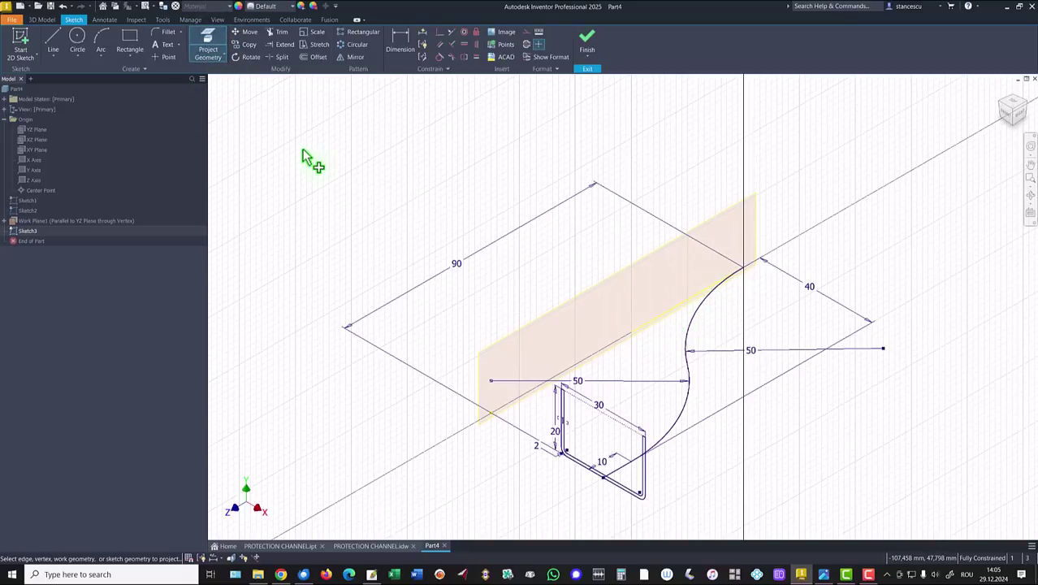
{"action": "left_click", "coordinate": [56, 43]}
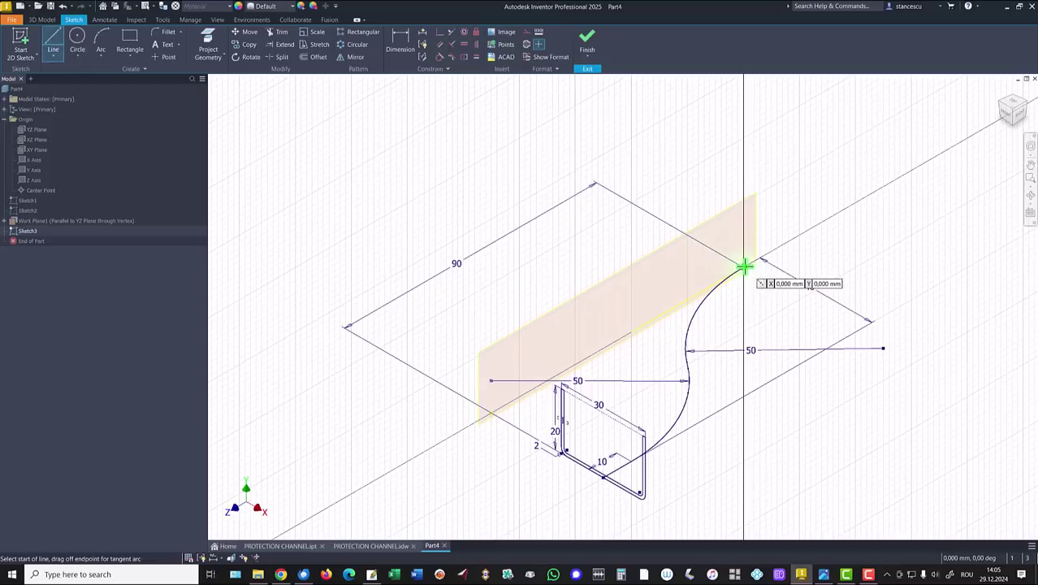
{"action": "mouse_move", "coordinate": [745, 265]}
{"action": "left_mouse_down"}
{"action": "mouse_move", "coordinate": [738, 258]}
{"action": "mouse_move", "coordinate": [779, 238]}
{"action": "mouse_move", "coordinate": [853, 97]}
{"action": "mouse_move", "coordinate": [875, 88]}
{"action": "left_mouse_up"}
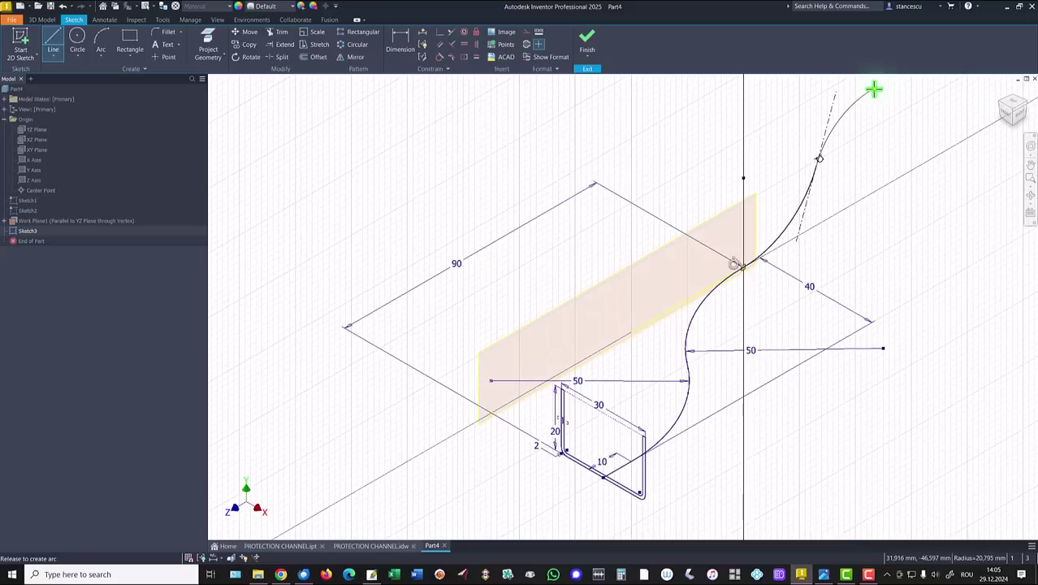
{"action": "left_click_drag", "start_coordinate": [872, 90], "coordinate": [872, 89]}
{"action": "middle_click_drag", "start_coordinate": [871, 89], "coordinate": [685, 239]}
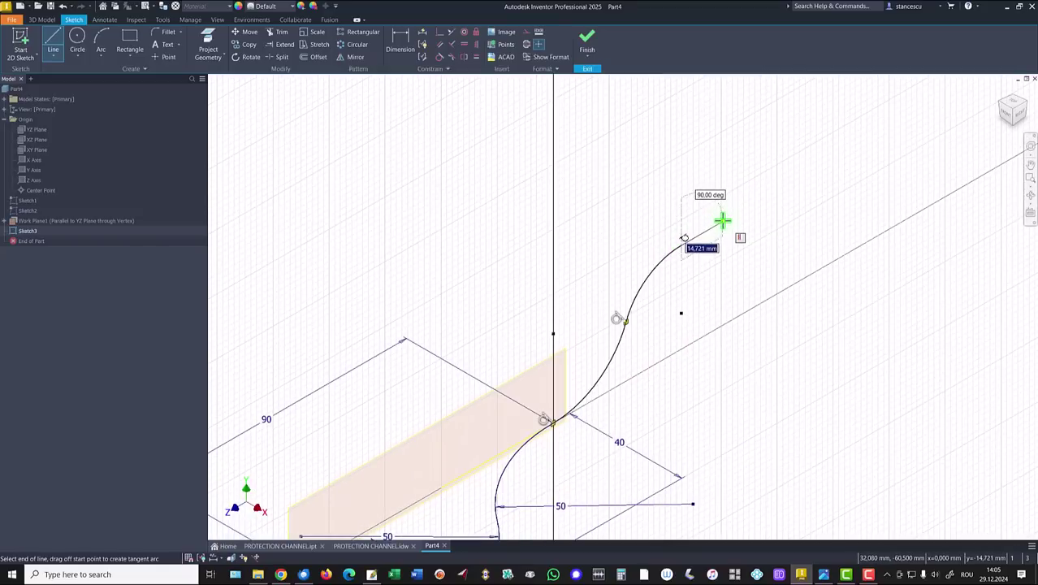
{"action": "left_click", "coordinate": [723, 220]}
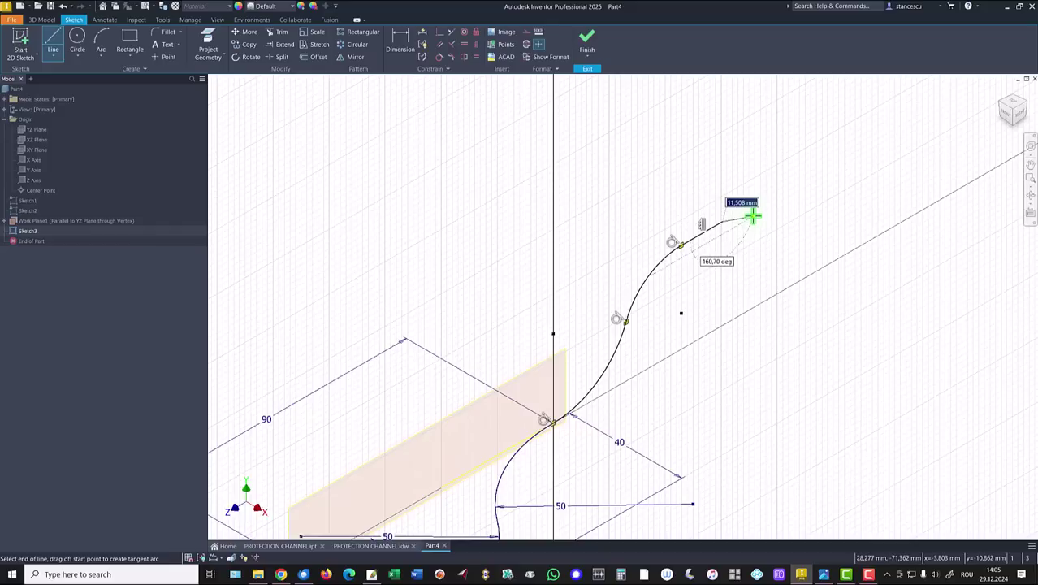
{"action": "key", "text": "Escape"}
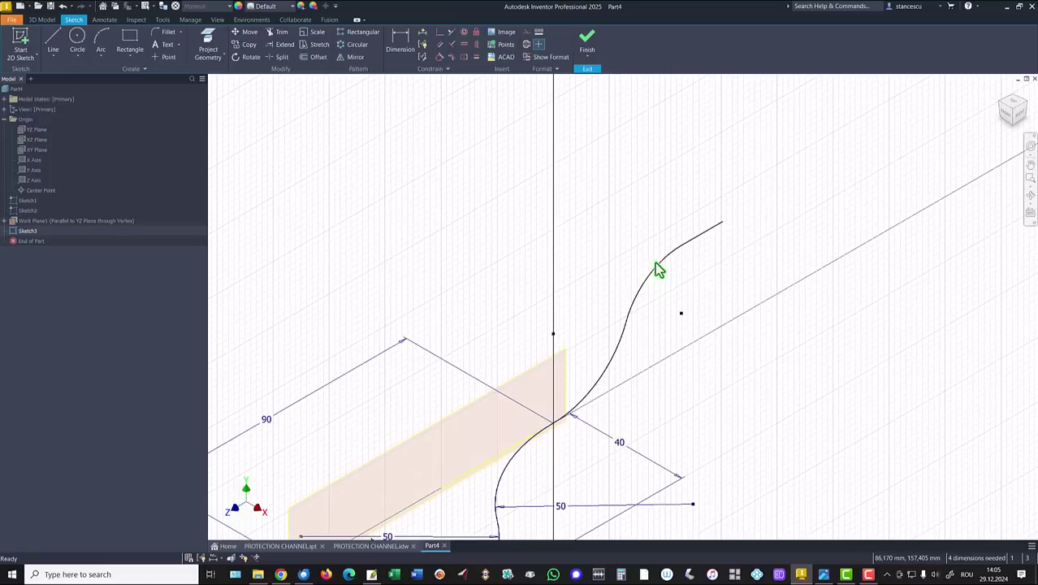
{"action": "left_click", "coordinate": [712, 234]}
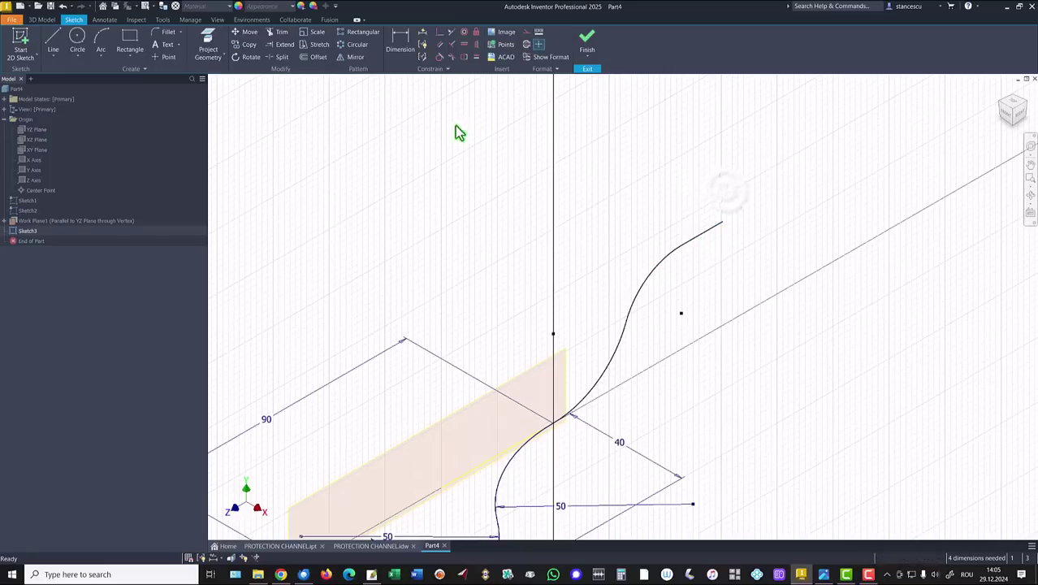
Dimension both arcs of the new path to radius 50
{"action": "left_click", "coordinate": [398, 45]}
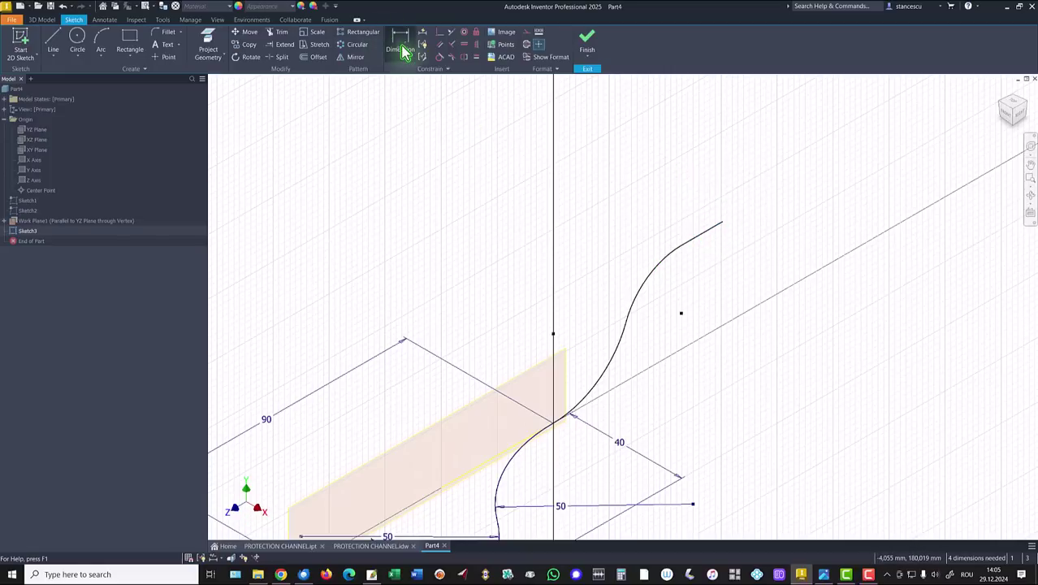
{"action": "left_click", "coordinate": [608, 349]}
{"action": "left_click", "coordinate": [608, 350]}
{"action": "type", "text": "30+2"}
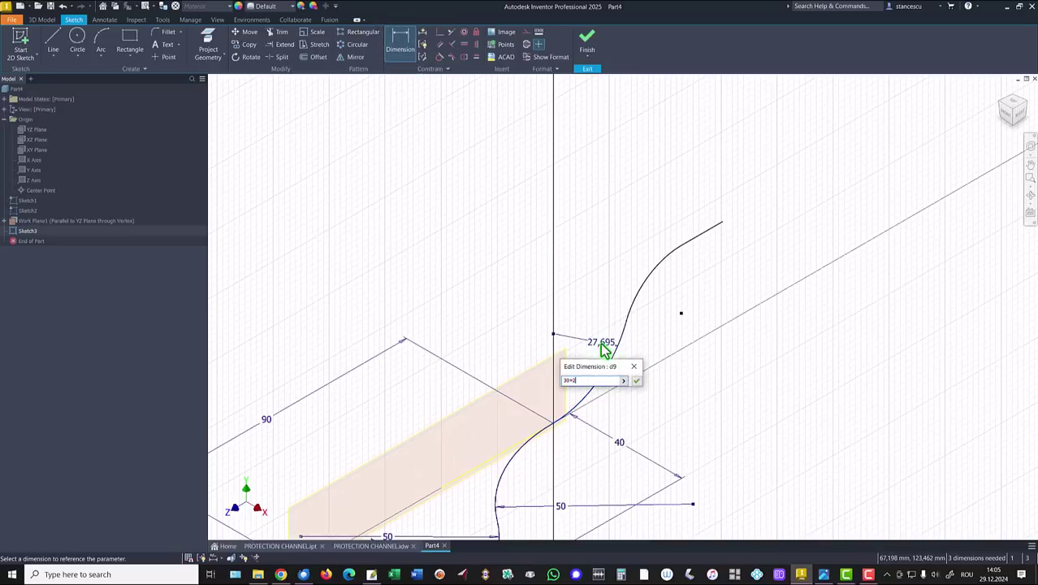
{"action": "type", "text": "0"}
{"action": "key", "text": "Return"}
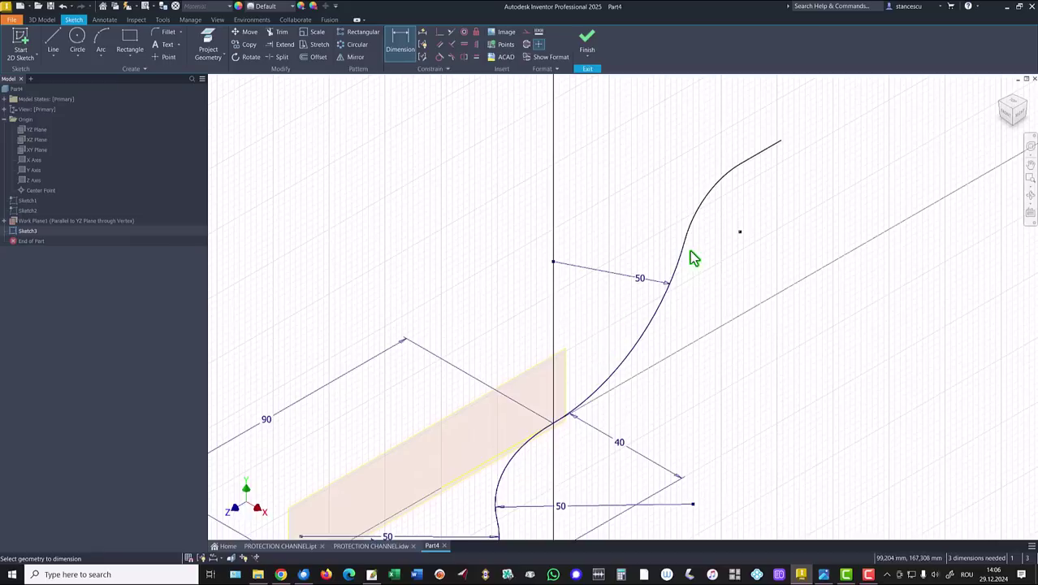
{"action": "left_click", "coordinate": [701, 221]}
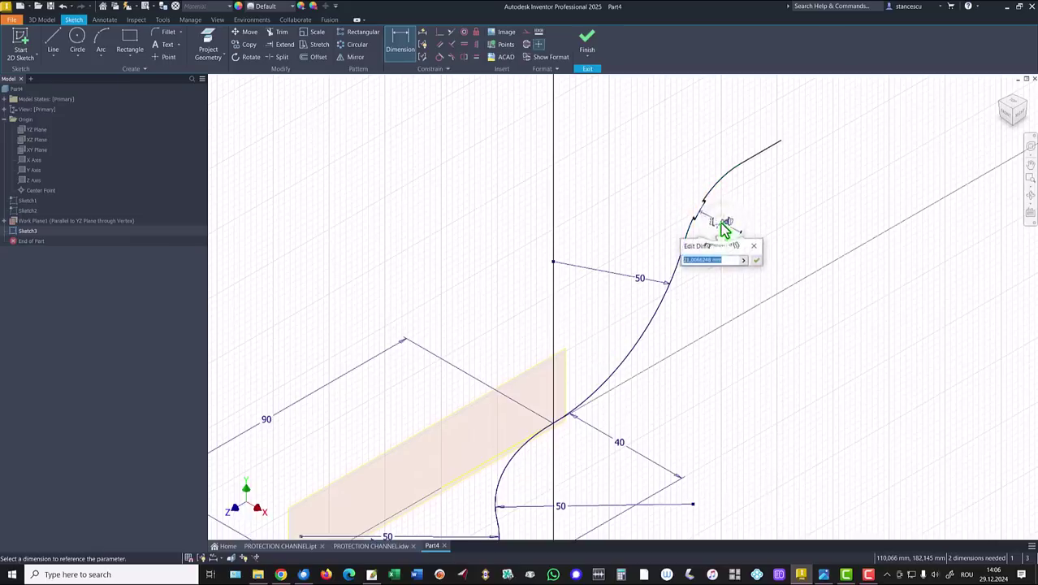
{"action": "type", "text": "50"}
{"action": "key", "text": "Return"}
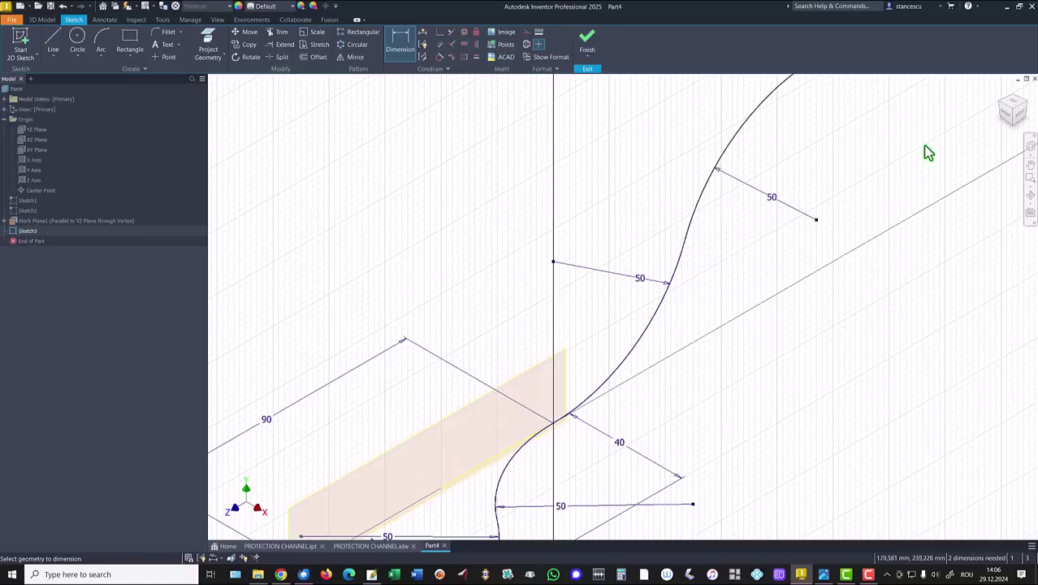
Add a 160 overall length and a 20 vertical offset, then finish the sketch
{"action": "left_click", "coordinate": [1021, 120]}
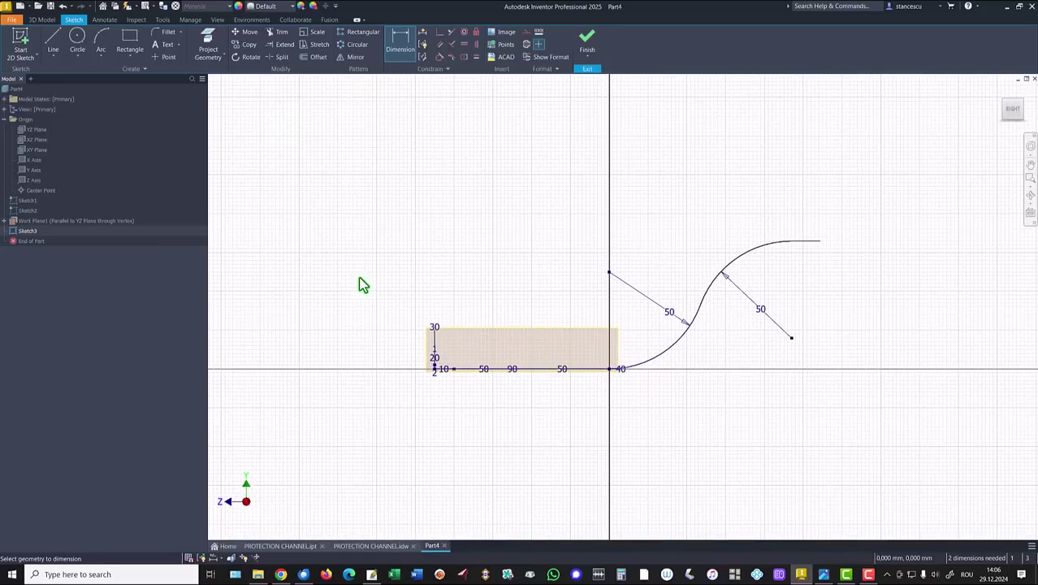
{"action": "left_click", "coordinate": [435, 369]}
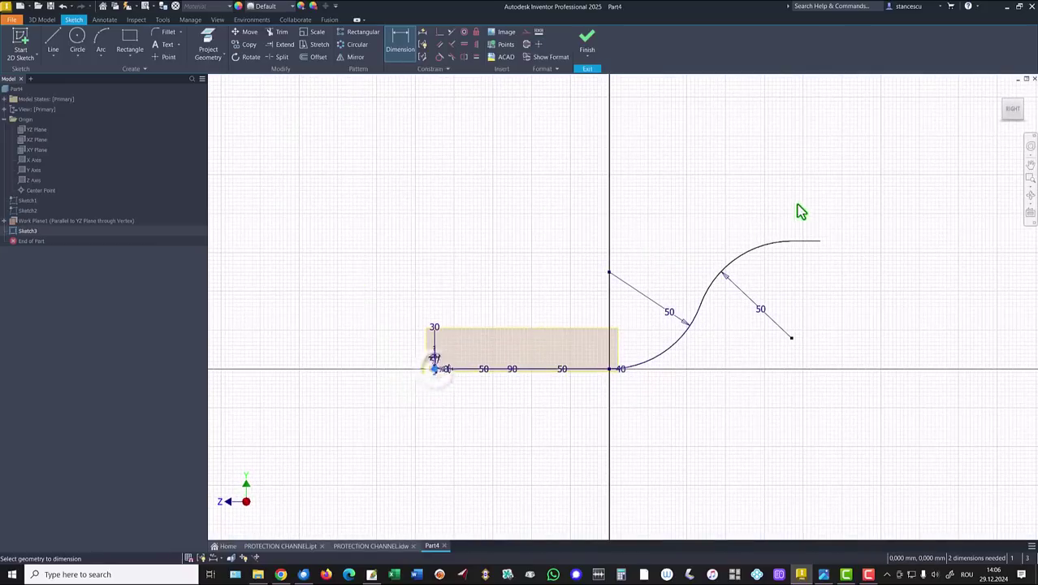
{"action": "left_click", "coordinate": [820, 240]}
{"action": "left_click", "coordinate": [681, 198]}
{"action": "type", "text": "160"}
{"action": "key", "text": "Return"}
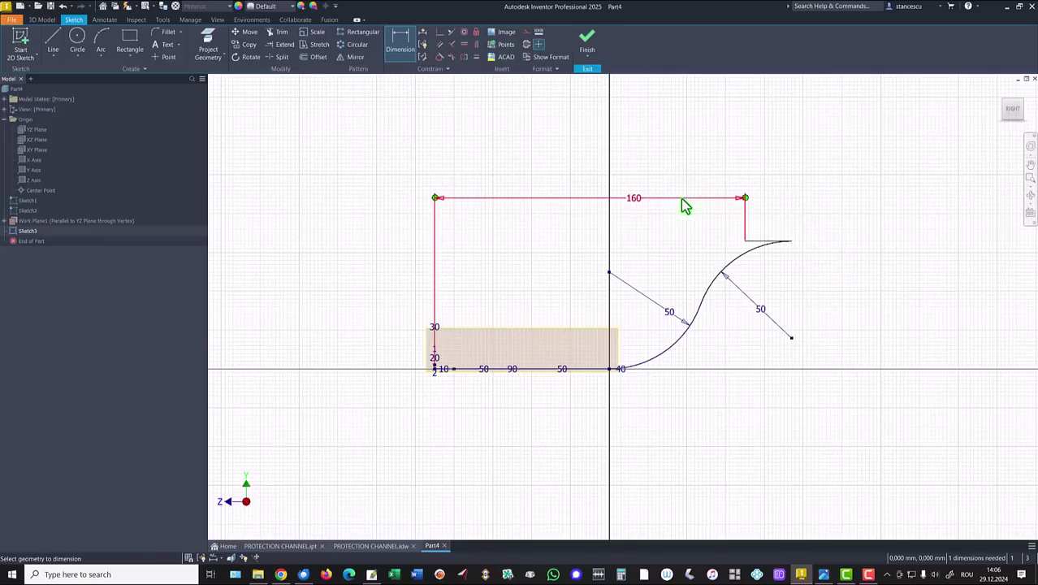
{"action": "left_click", "coordinate": [765, 243]}
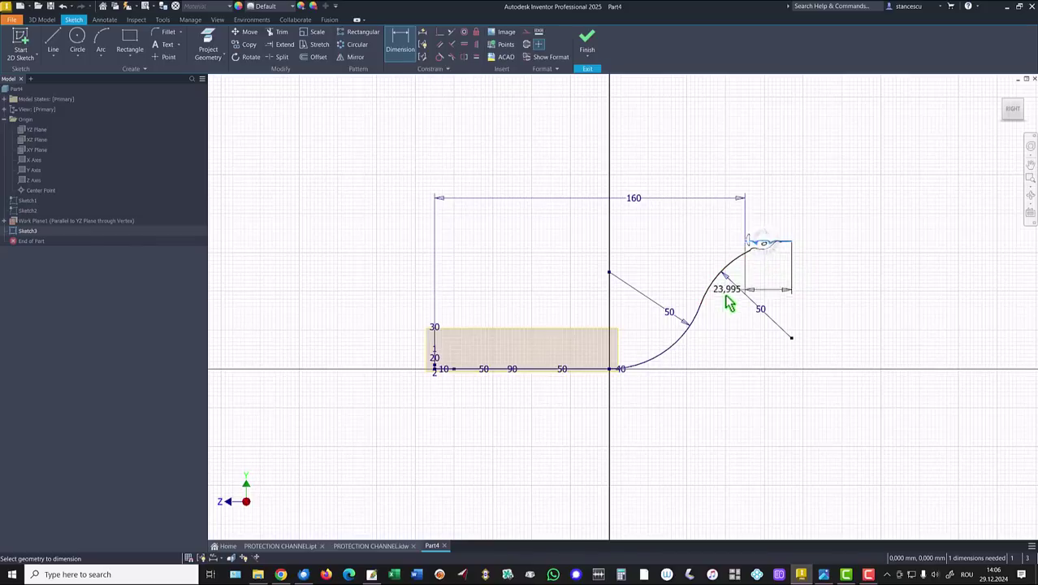
{"action": "left_click", "coordinate": [591, 366]}
{"action": "left_click", "coordinate": [845, 337]}
{"action": "type", "text": "20"}
{"action": "key", "text": "Return"}
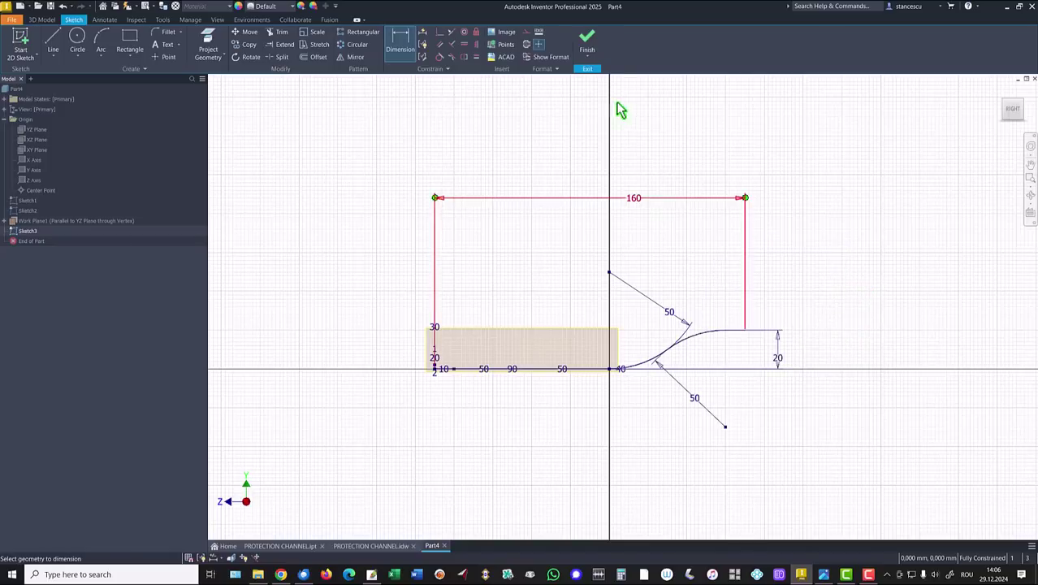
{"action": "left_click", "coordinate": [586, 41]}
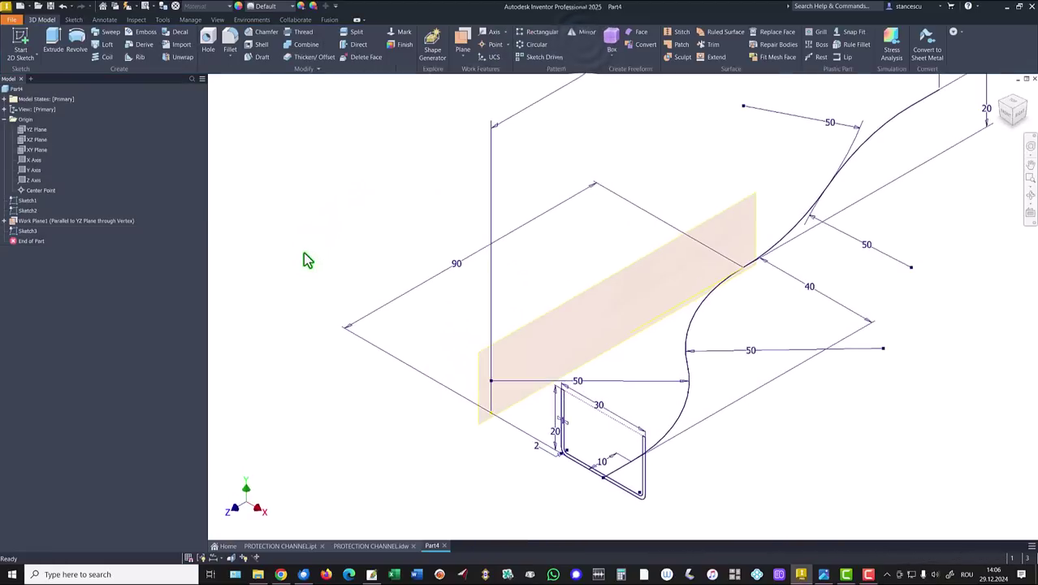
Hide the work plane and return to the Home view
{"action": "right_click", "coordinate": [728, 213]}
{"action": "left_click", "coordinate": [752, 228]}
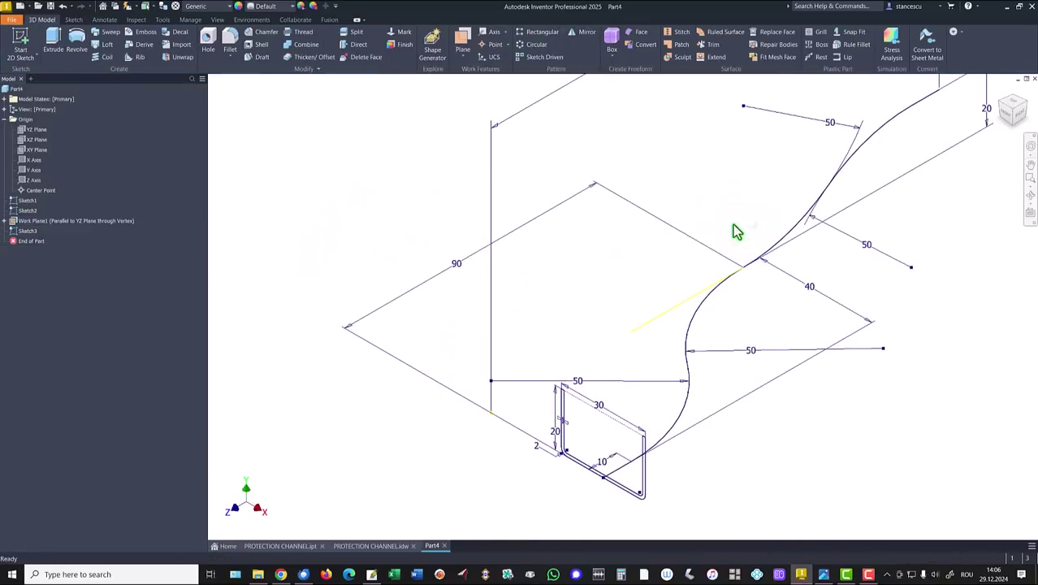
{"action": "key", "text": "F6"}
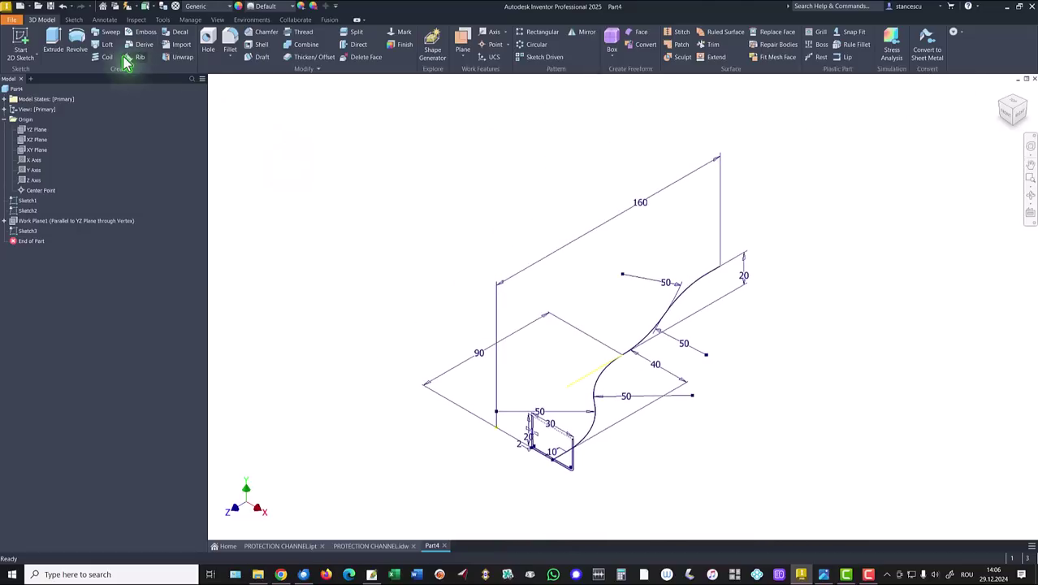
Sweep the U-channel profile along the 6-curve S-path to create Sweep1
{"action": "left_click", "coordinate": [110, 34]}
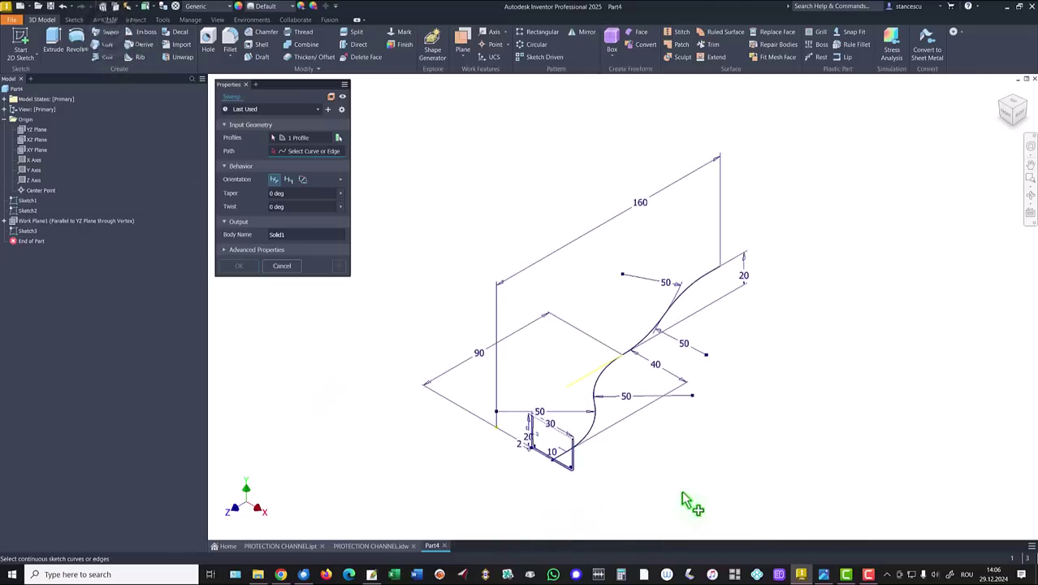
{"action": "scroll", "coordinate": [620, 485], "scroll_direction": "down", "scroll_amount": 10}
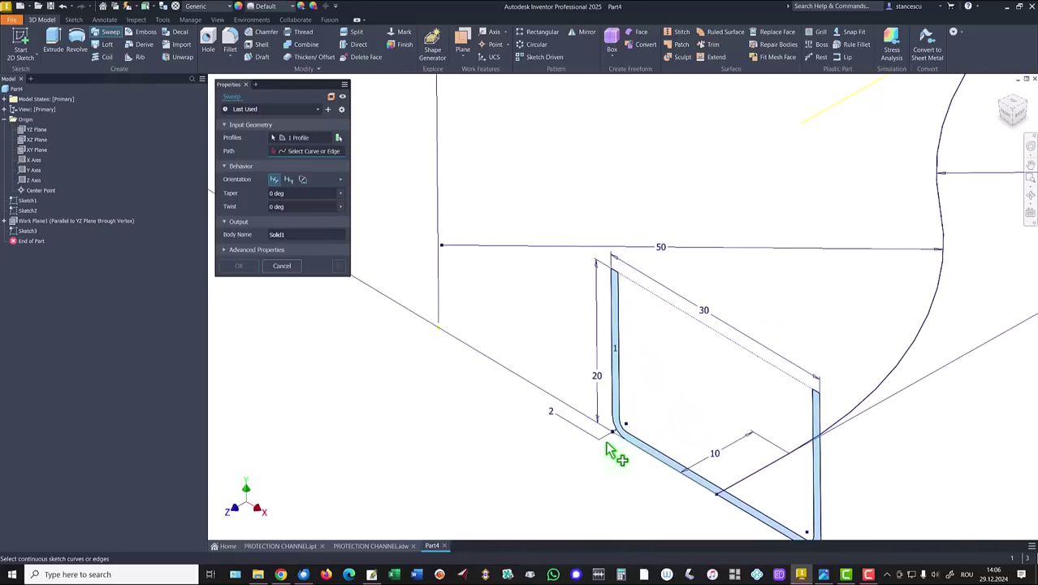
{"action": "scroll", "coordinate": [781, 389], "scroll_direction": "up", "scroll_amount": 1}
{"action": "scroll", "coordinate": [782, 388], "scroll_direction": "up", "scroll_amount": 1}
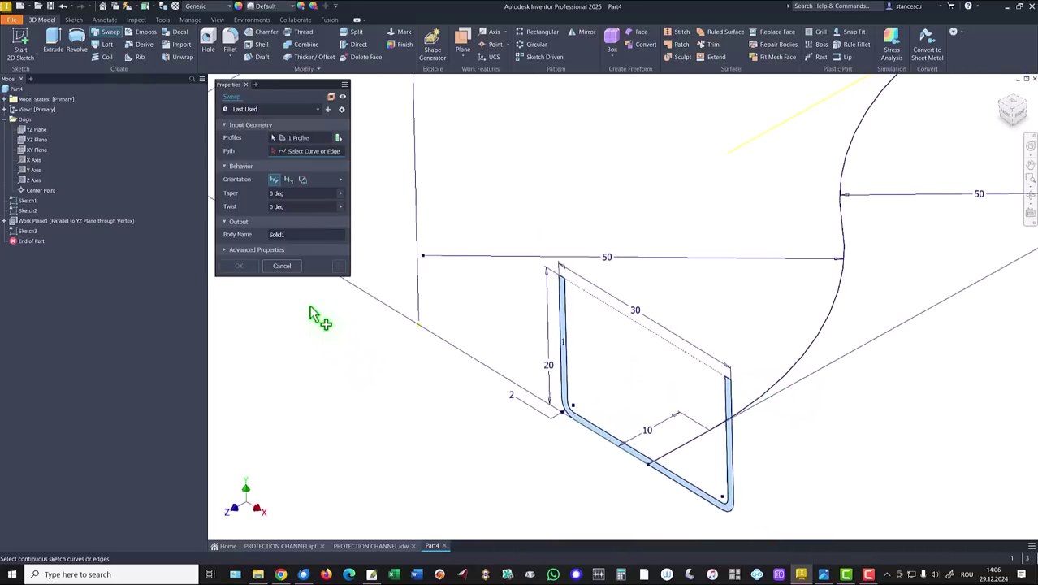
{"action": "scroll", "coordinate": [341, 342], "scroll_direction": "up", "scroll_amount": 3}
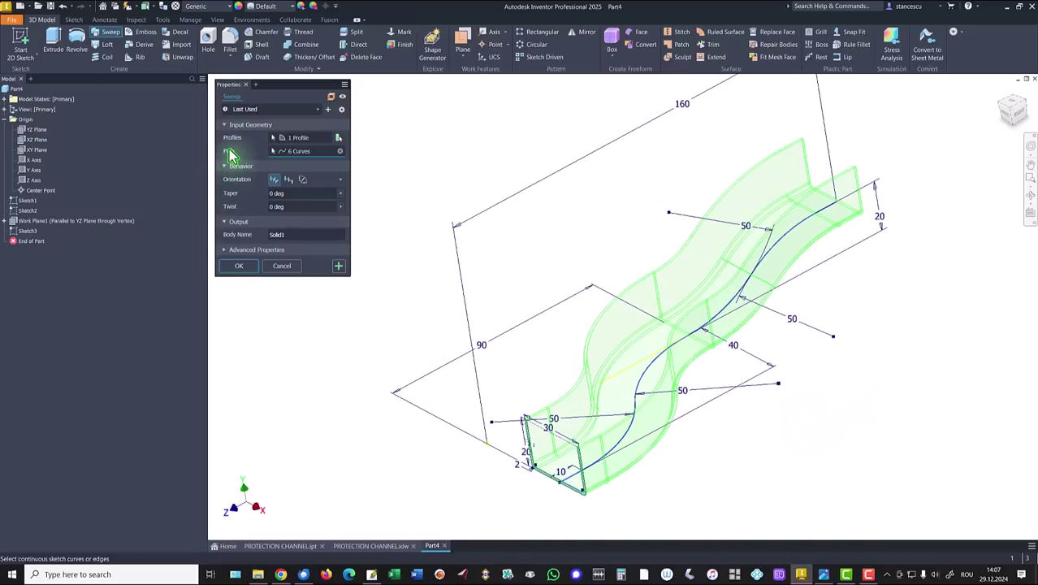
{"action": "left_click", "coordinate": [250, 265]}
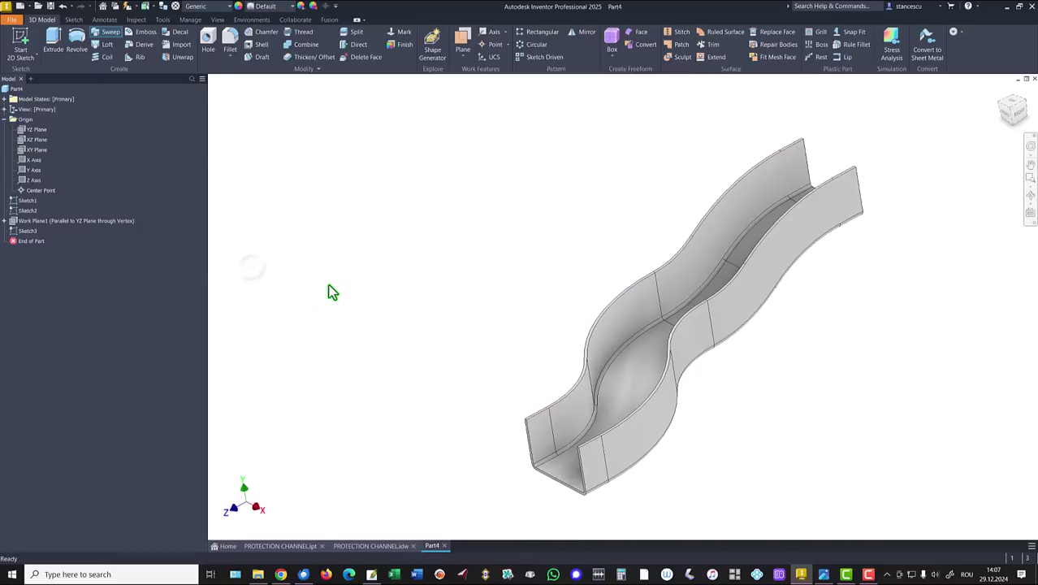
Update Part4's physical properties in iProperties and copy its 11813,405 mm^3 volume
{"action": "key", "text": "F6"}
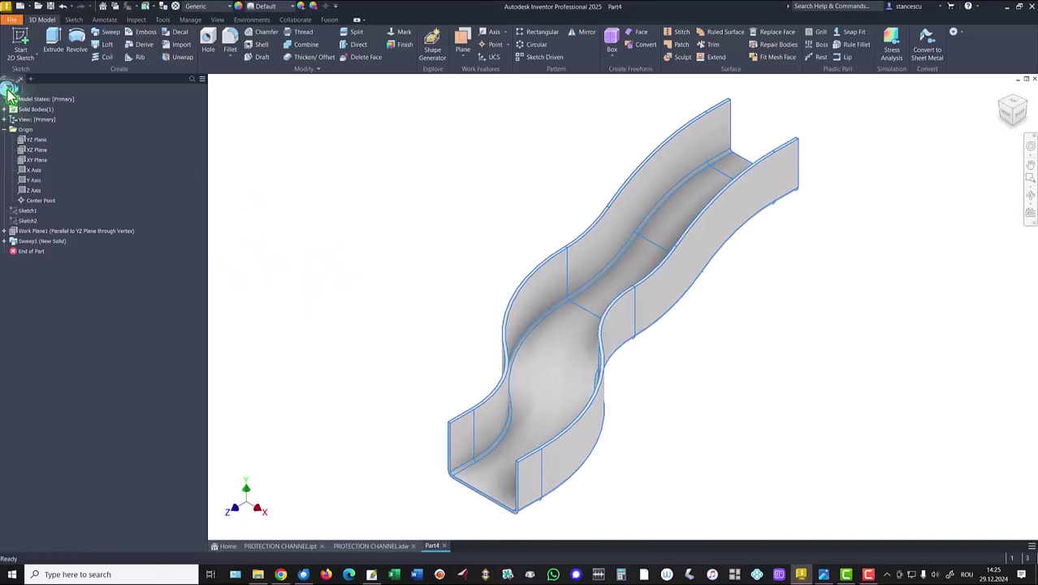
{"action": "right_click", "coordinate": [9, 90]}
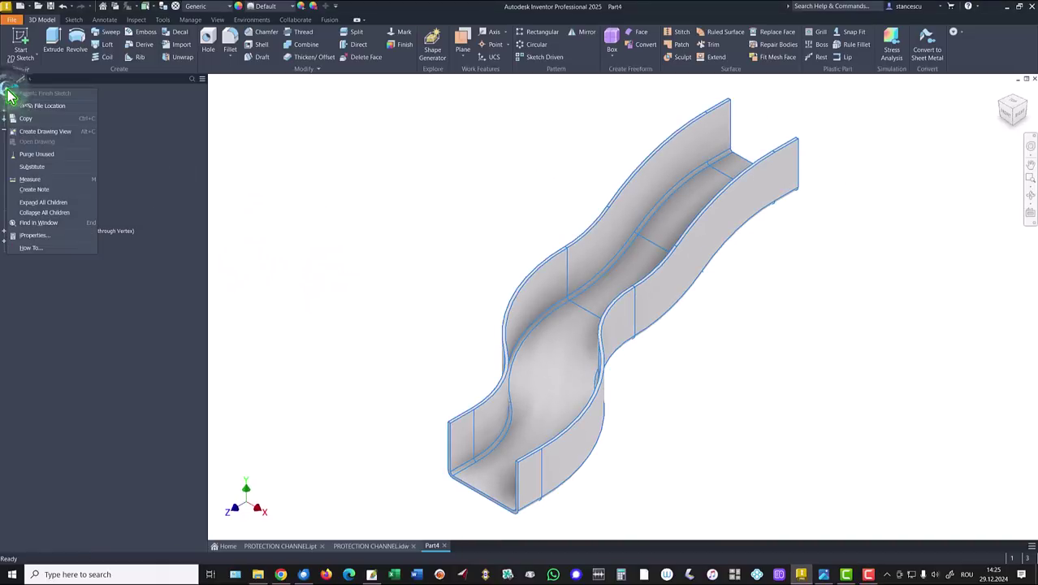
{"action": "left_click", "coordinate": [34, 236]}
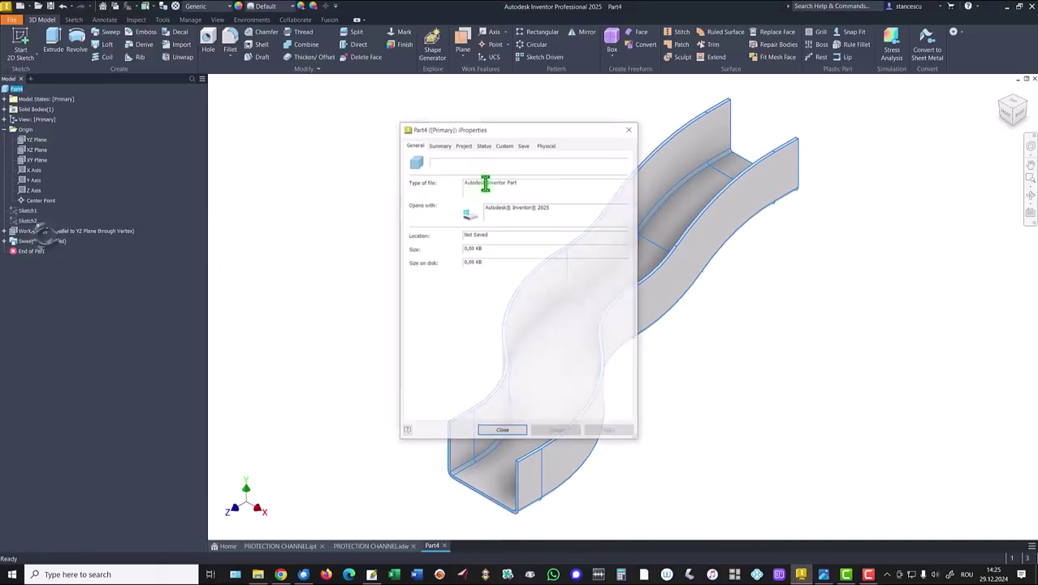
{"action": "left_click", "coordinate": [550, 144]}
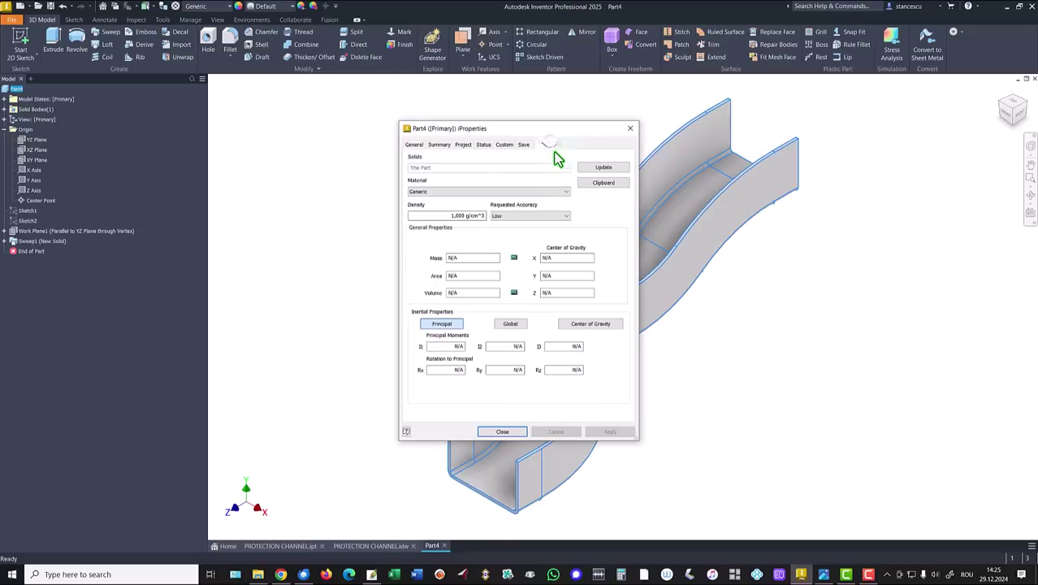
{"action": "left_click", "coordinate": [601, 167]}
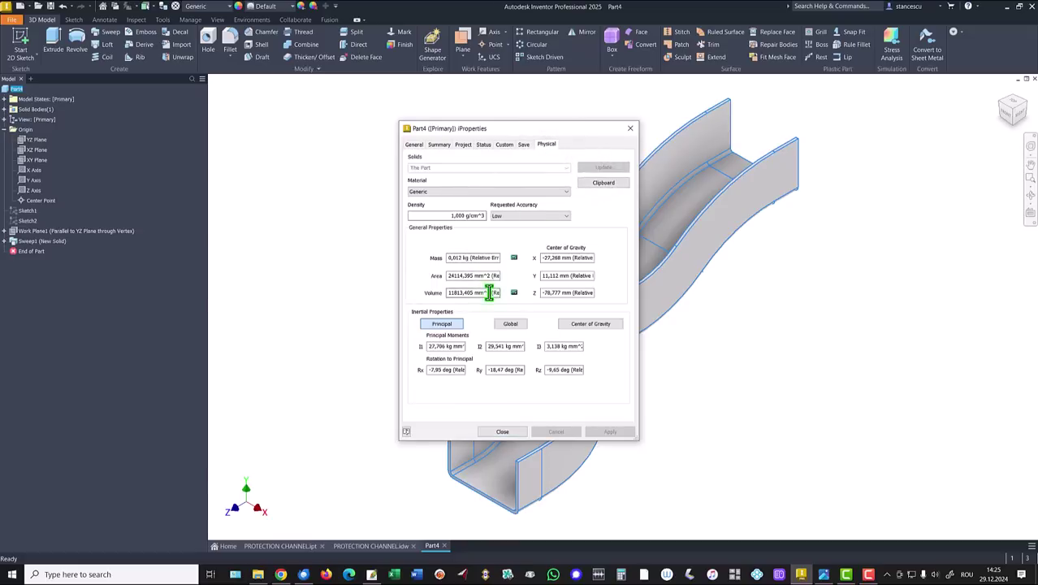
{"action": "left_click_drag", "start_coordinate": [489, 293], "coordinate": [447, 293]}
{"action": "key", "text": "ctrl+c"}
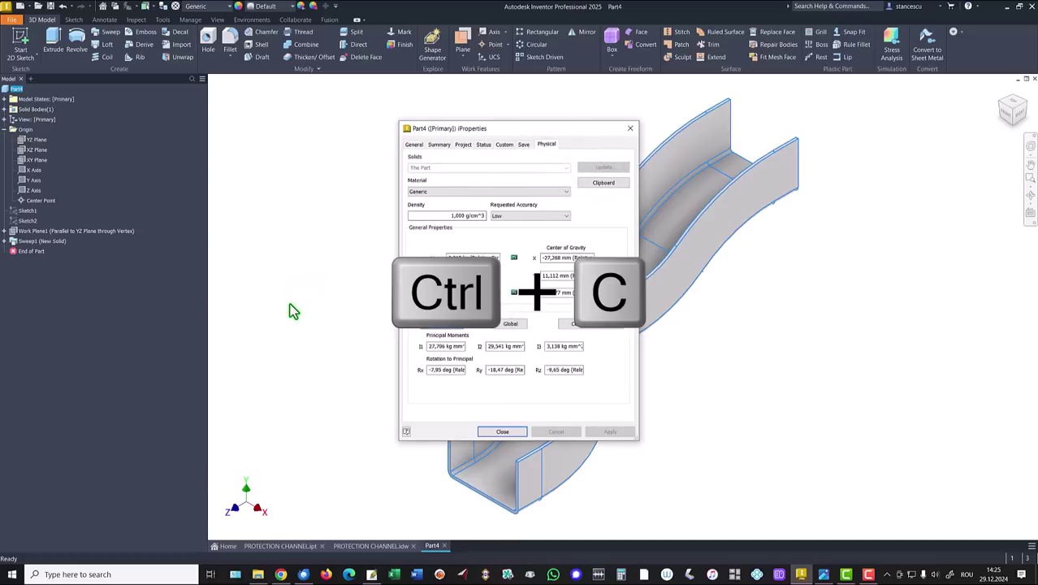
{"action": "left_click", "coordinate": [499, 432]}
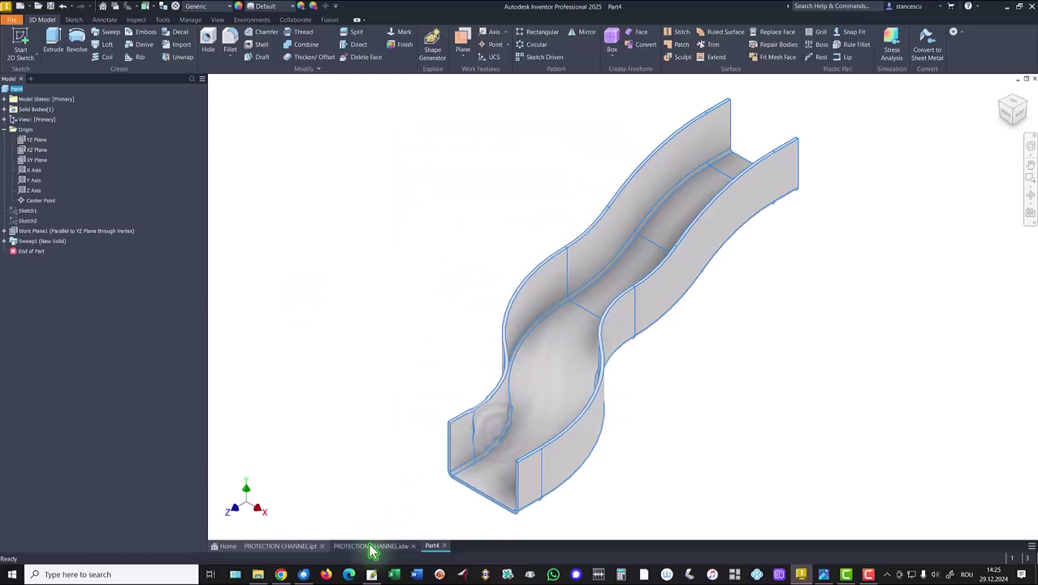
In PROTECTION CHANNEL.idw, replace the note's old 12939,928 mm^3 volume with the pasted 11813,405 mm^3
{"action": "left_click", "coordinate": [372, 546]}
{"action": "left_click_drag", "start_coordinate": [848, 511], "coordinate": [896, 495]}
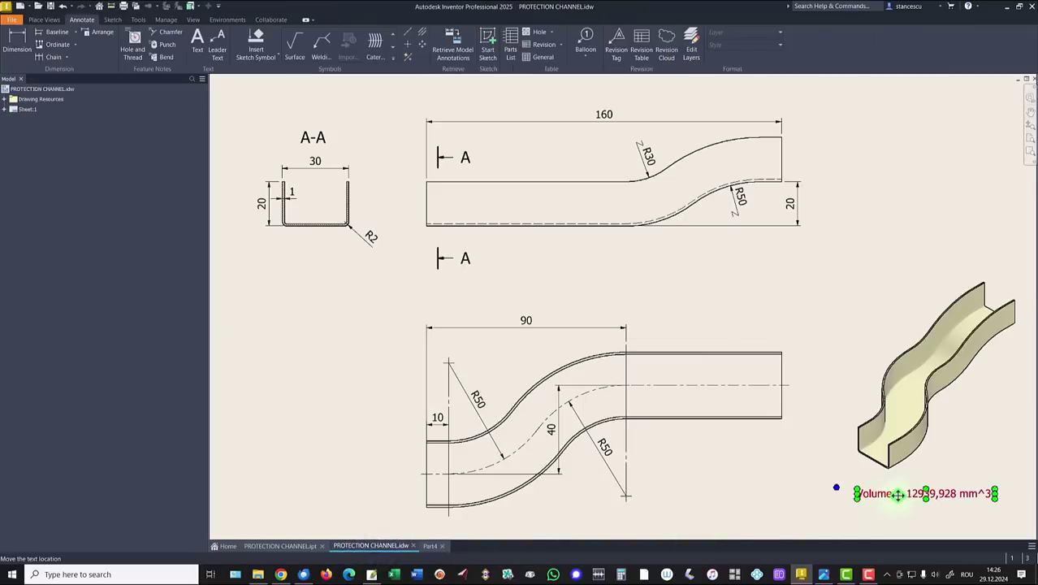
{"action": "double_click", "coordinate": [898, 494]}
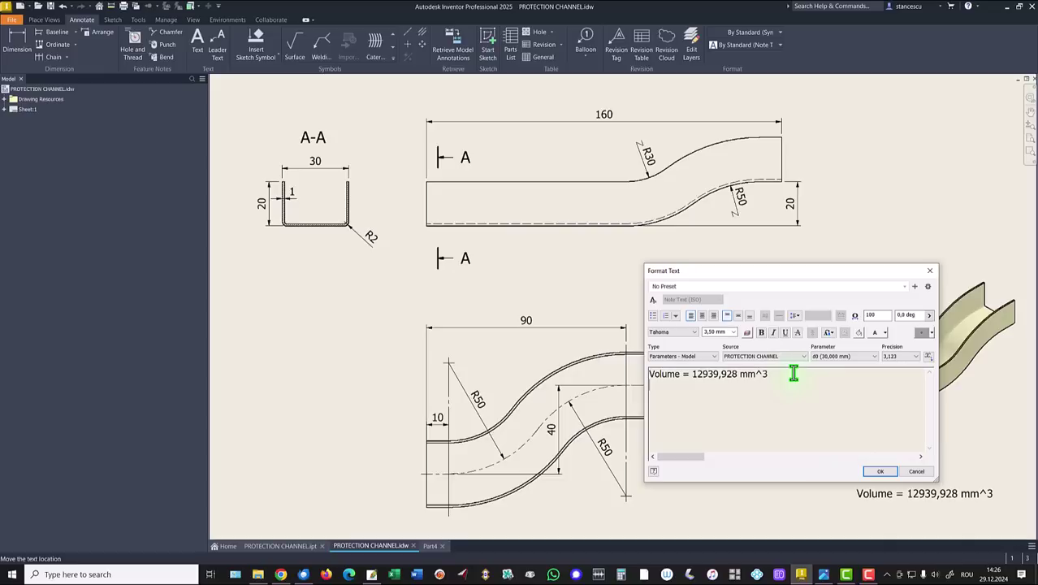
{"action": "key", "text": "Return"}
{"action": "key", "text": "ctrl+v"}
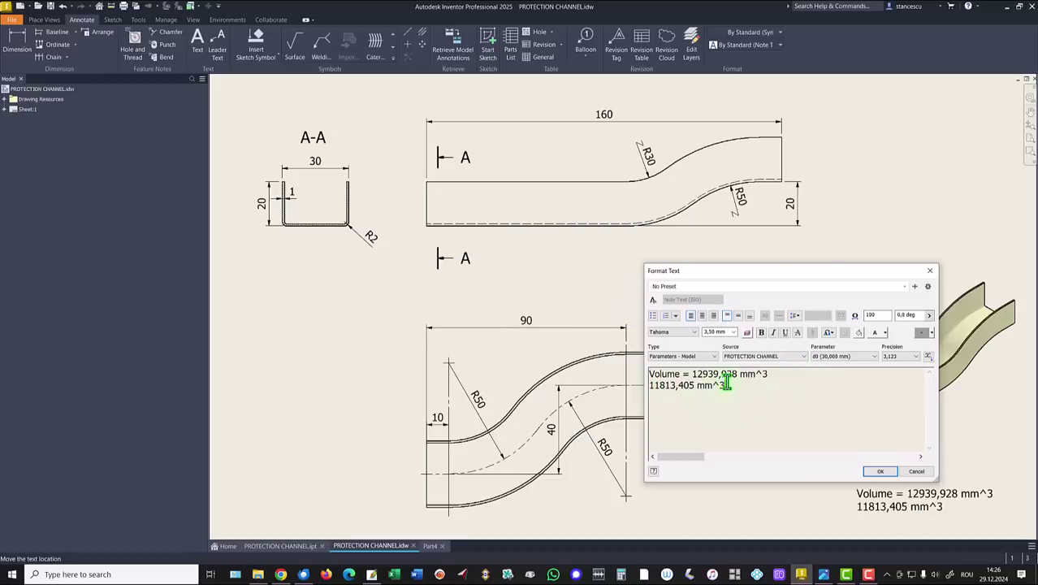
{"action": "left_click_drag", "start_coordinate": [692, 375], "coordinate": [788, 375]}
{"action": "key", "text": "ctrl+c"}
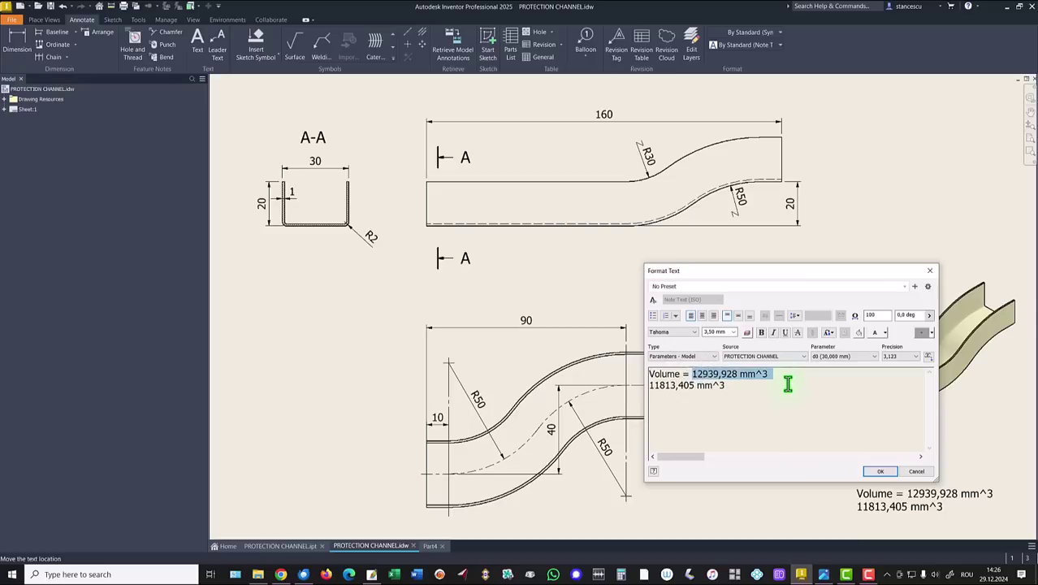
{"action": "key", "text": "Delete"}
{"action": "key", "text": "Delete"}
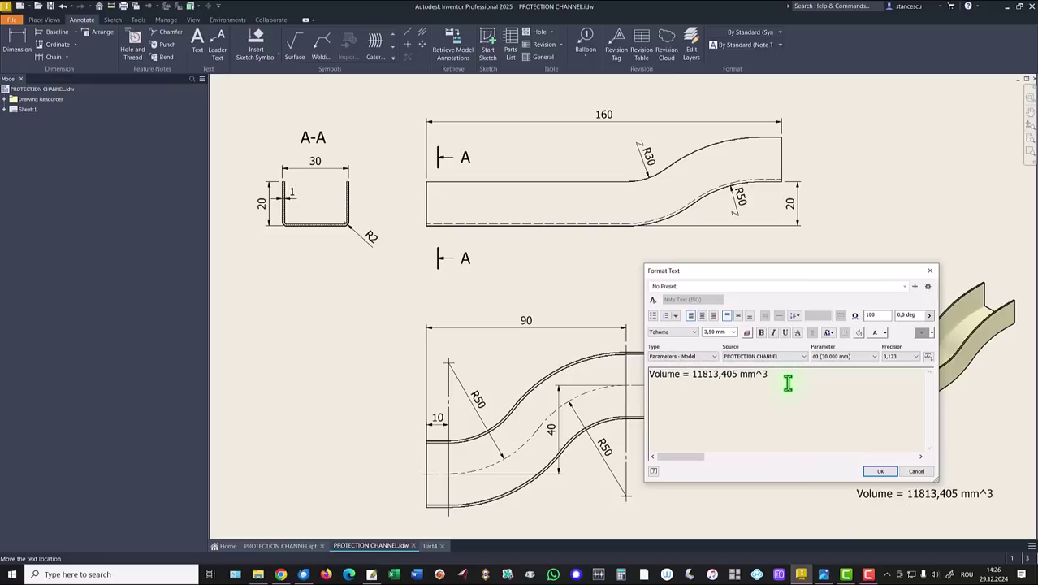
{"action": "left_click", "coordinate": [874, 471]}
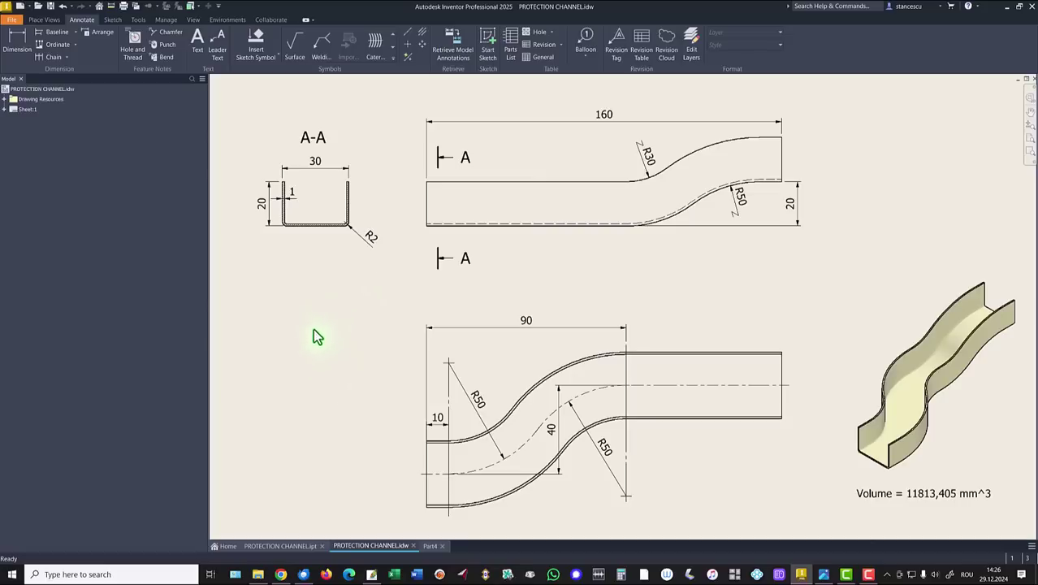
Set Part4's Document Settings display appearance visual style to Shaded and apply it
{"action": "left_click", "coordinate": [430, 545]}
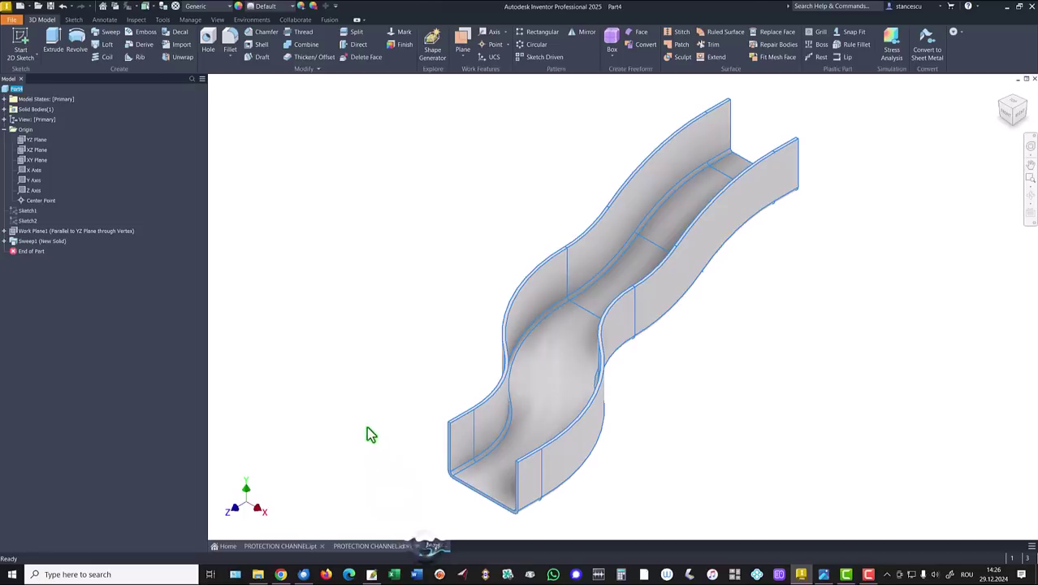
{"action": "left_click", "coordinate": [315, 343]}
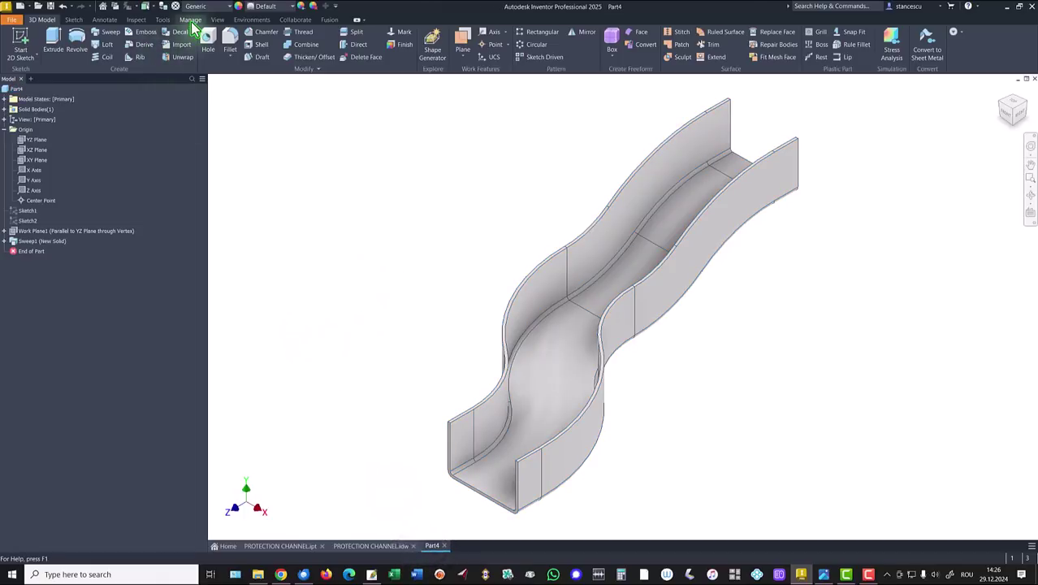
{"action": "left_click", "coordinate": [163, 19]}
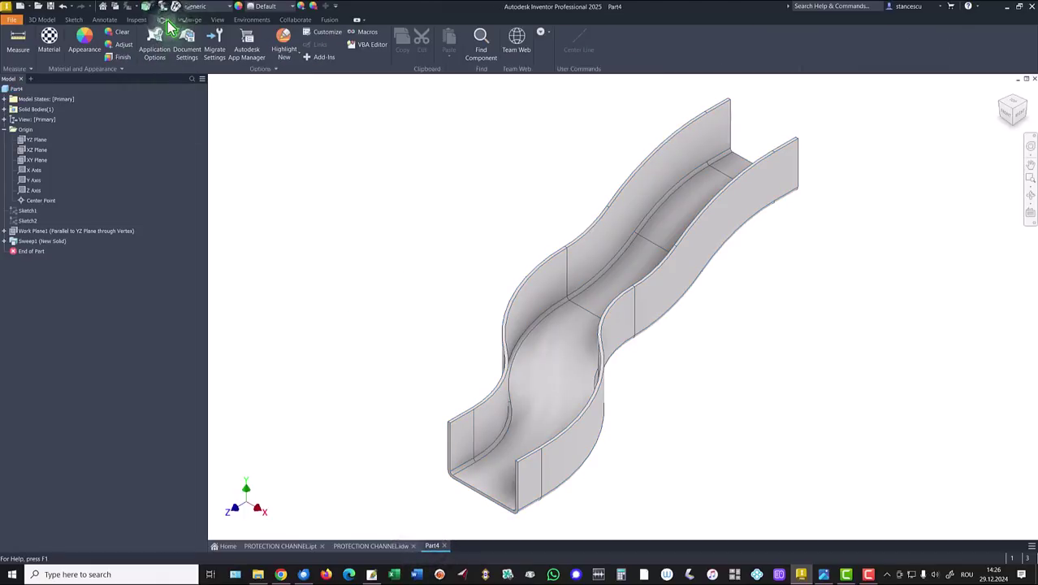
{"action": "left_click", "coordinate": [185, 39]}
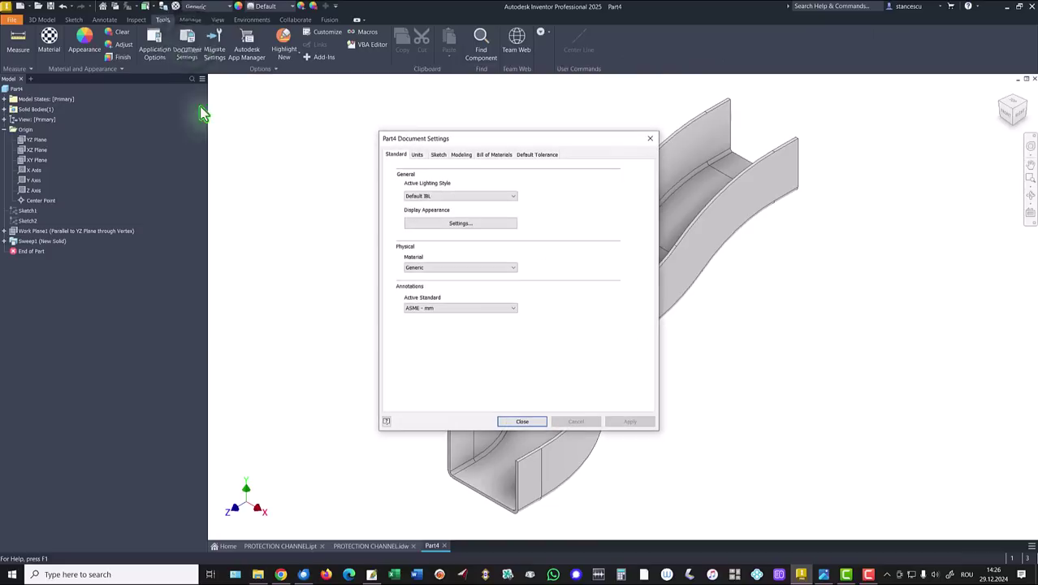
{"action": "left_click", "coordinate": [433, 224]}
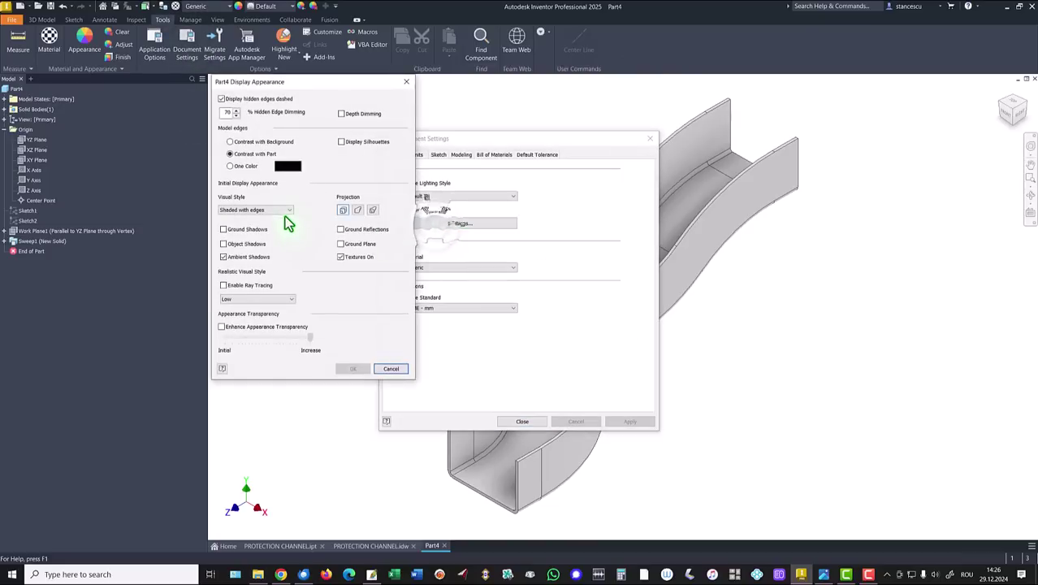
{"action": "left_click", "coordinate": [254, 210]}
{"action": "left_click", "coordinate": [252, 230]}
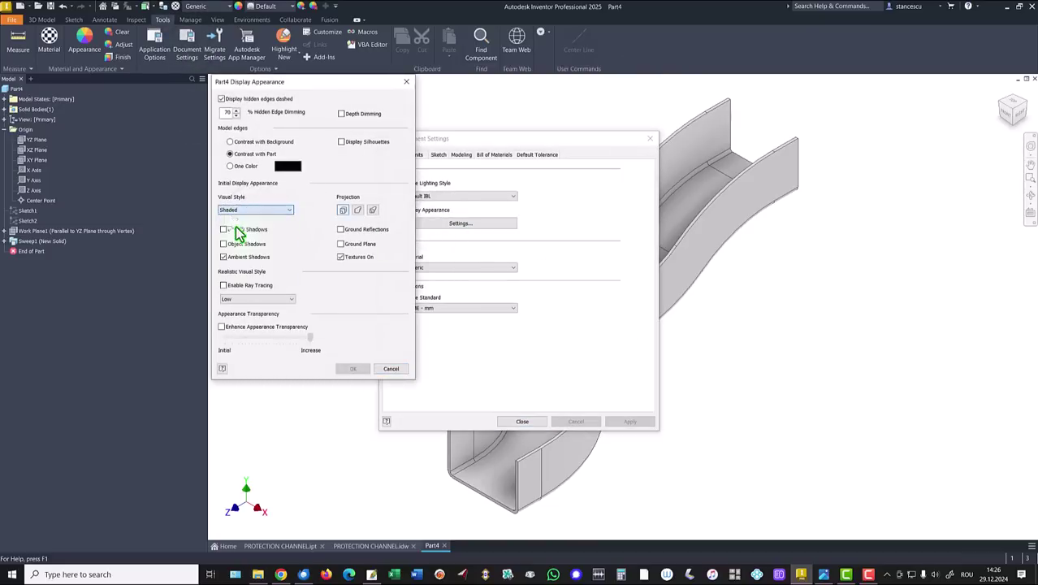
{"action": "left_click", "coordinate": [354, 370]}
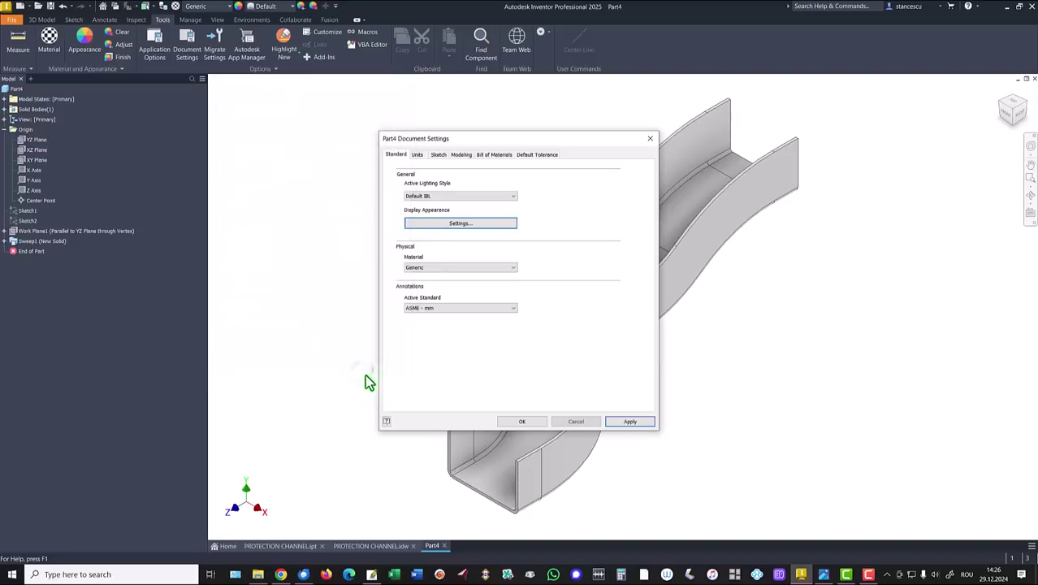
{"action": "left_click", "coordinate": [619, 425]}
{"action": "left_click", "coordinate": [513, 427]}
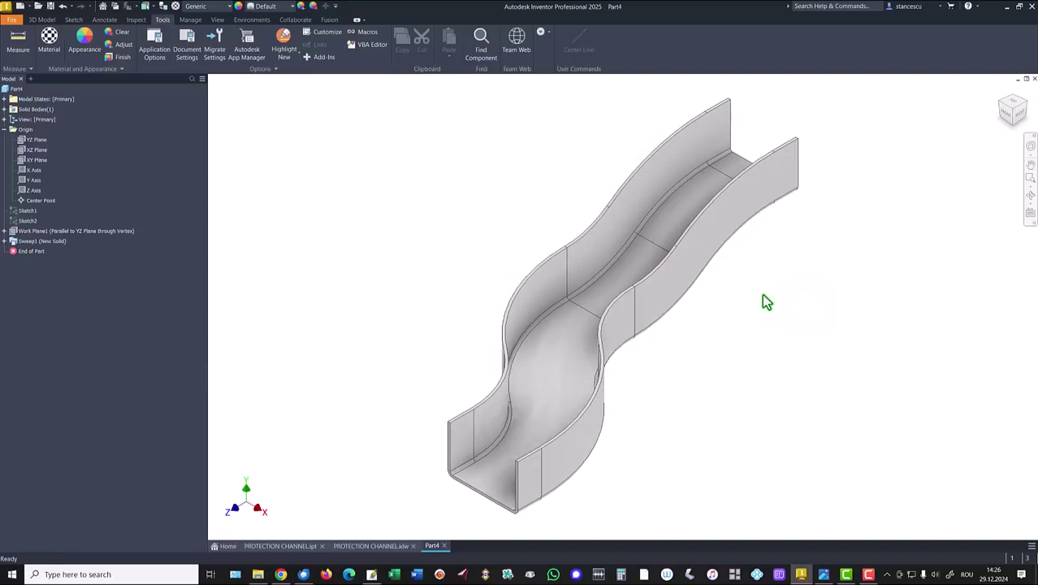
Switch the view's visual style to Shaded, without edges
{"action": "left_click", "coordinate": [216, 21]}
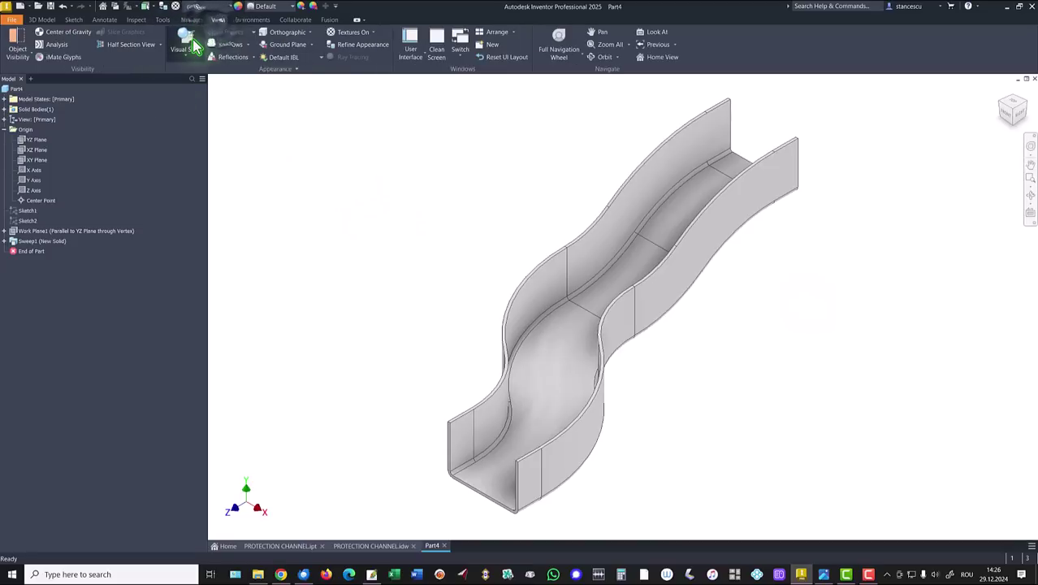
{"action": "left_click", "coordinate": [183, 44]}
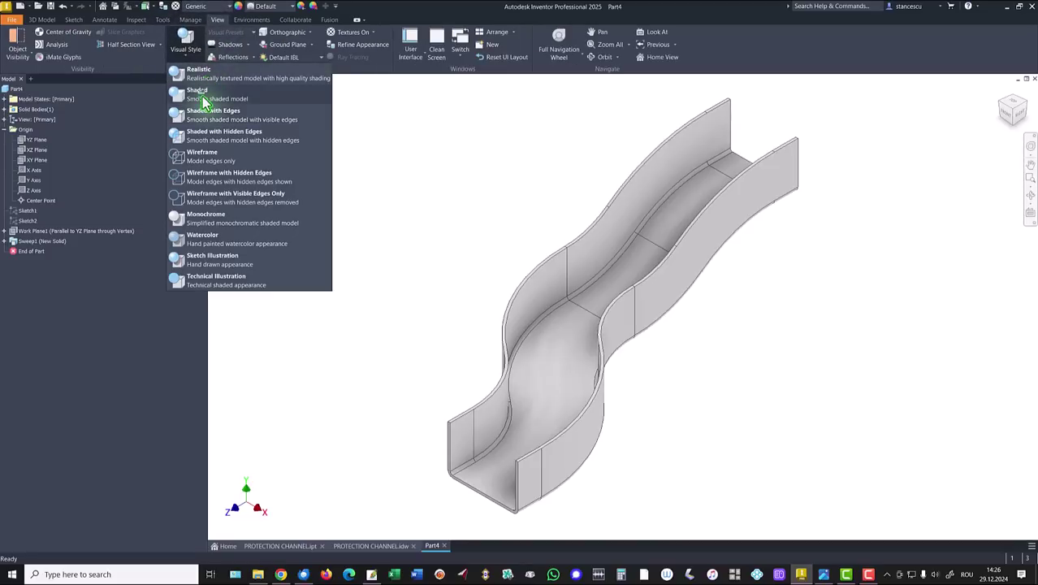
{"action": "left_click", "coordinate": [207, 94]}
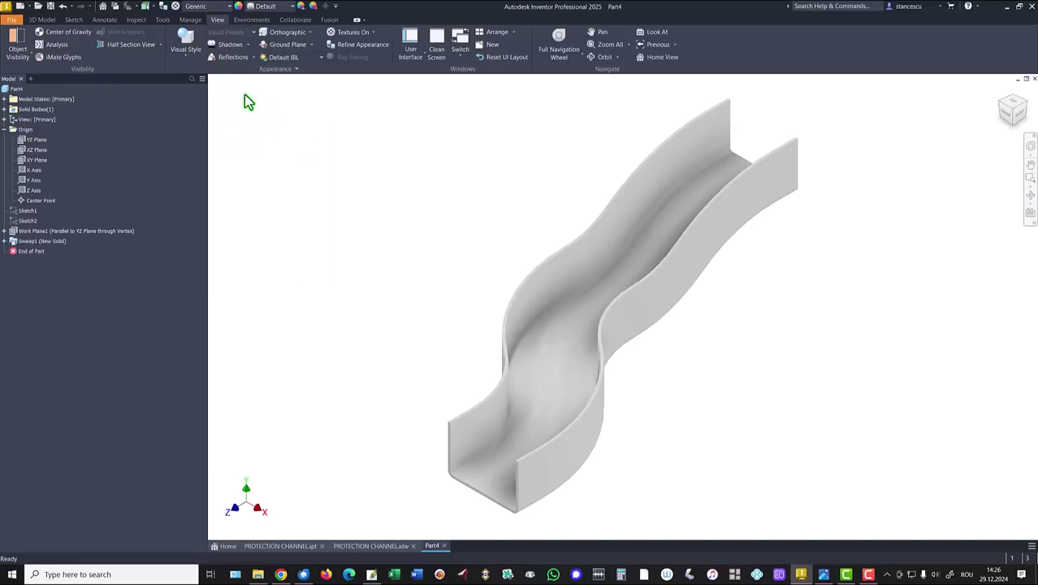
{"action": "left_click", "coordinate": [271, 10]}
{"action": "left_click", "coordinate": [374, 96]}
Set the part material to Steel, Carbon and the lighting to Default Lights
{"action": "left_click", "coordinate": [219, 9]}
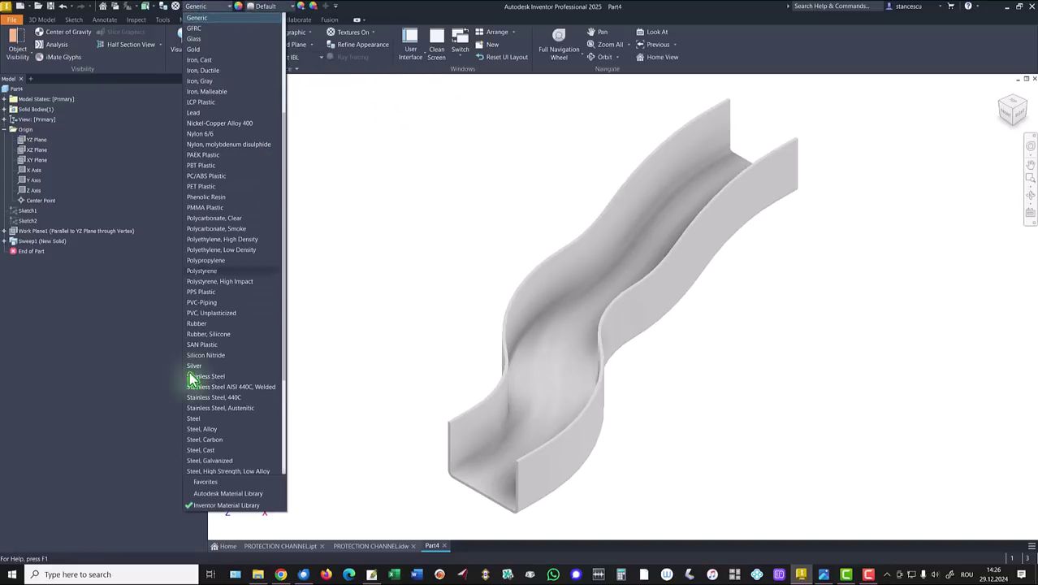
{"action": "left_click", "coordinate": [210, 441]}
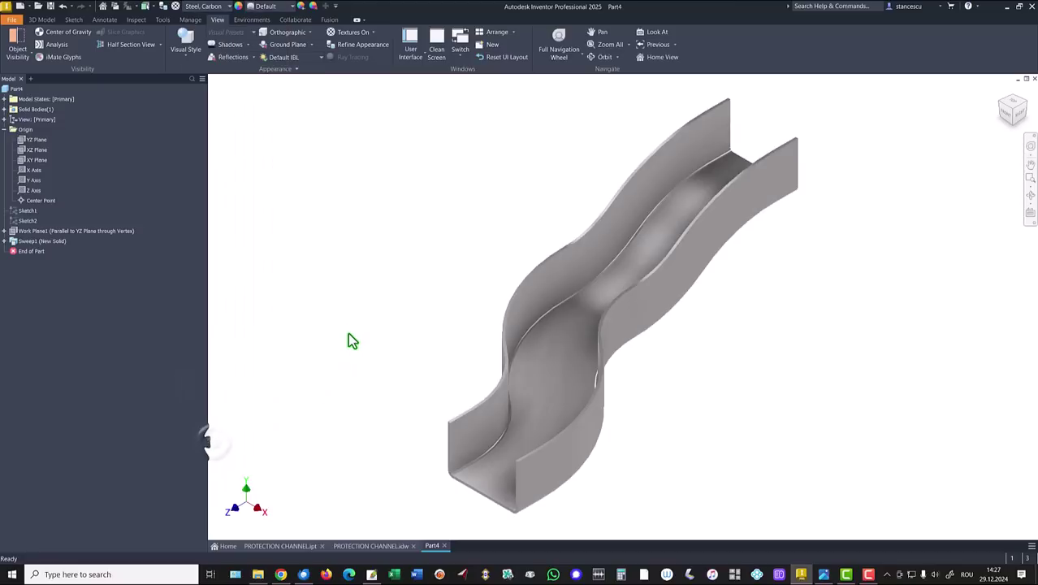
{"action": "left_click", "coordinate": [297, 60]}
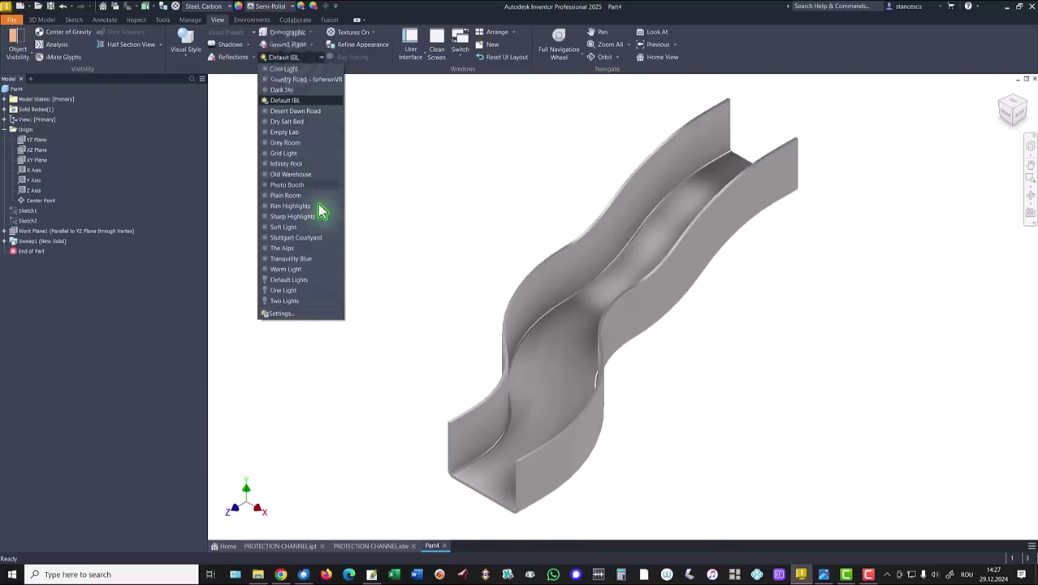
{"action": "left_click", "coordinate": [300, 281]}
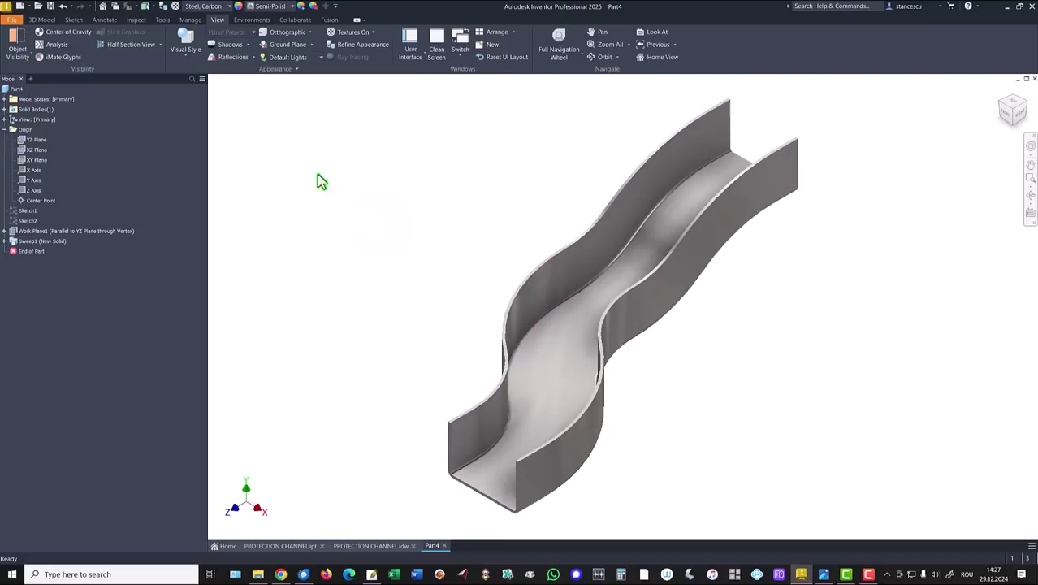
Apply the pale-cream Smooth appearance to the part
{"action": "left_click", "coordinate": [271, 6]}
{"action": "scroll", "coordinate": [312, 221], "scroll_direction": "up", "scroll_amount": 3}
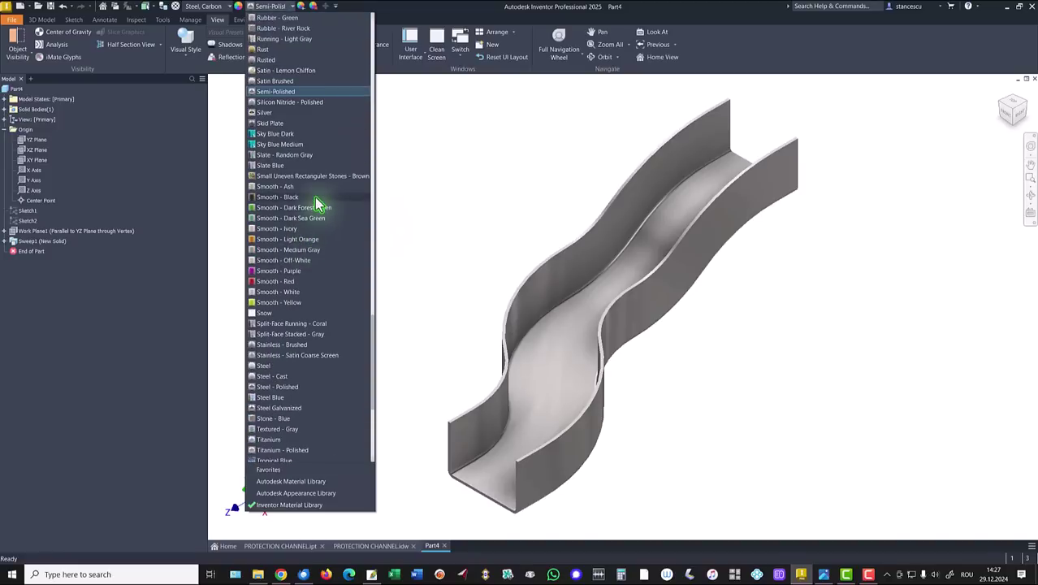
{"action": "left_click", "coordinate": [270, 188]}
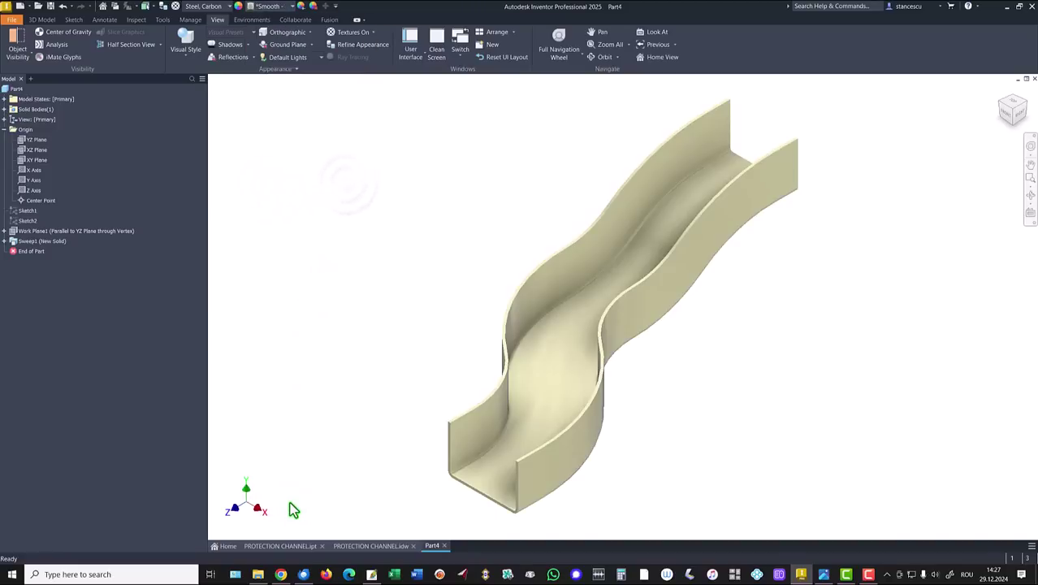
Compare Part4 against PROTECTION CHANNEL.ipt, ending with Part4 in front
{"action": "left_click", "coordinate": [286, 547]}
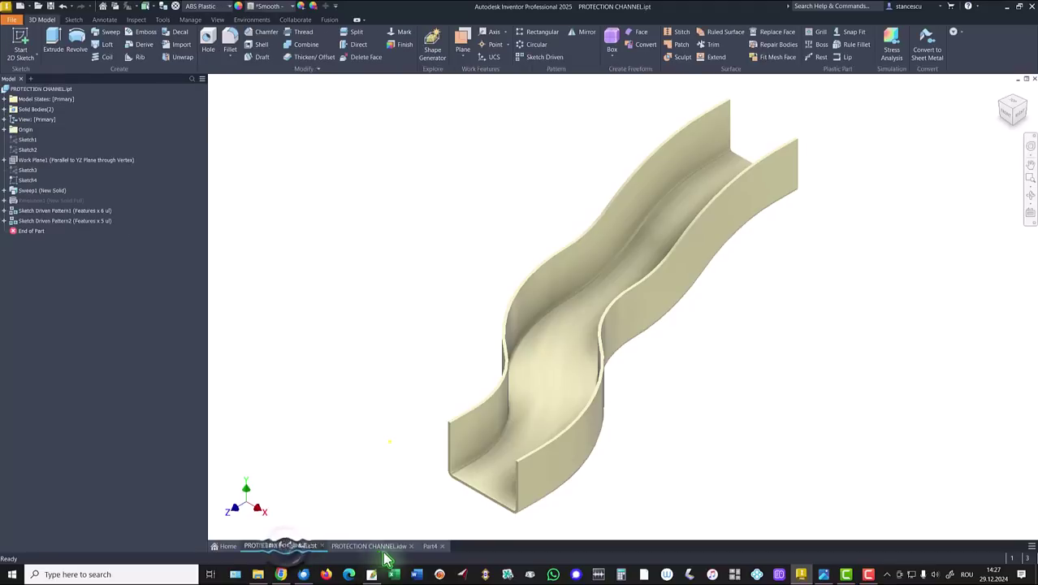
{"action": "left_click", "coordinate": [431, 547]}
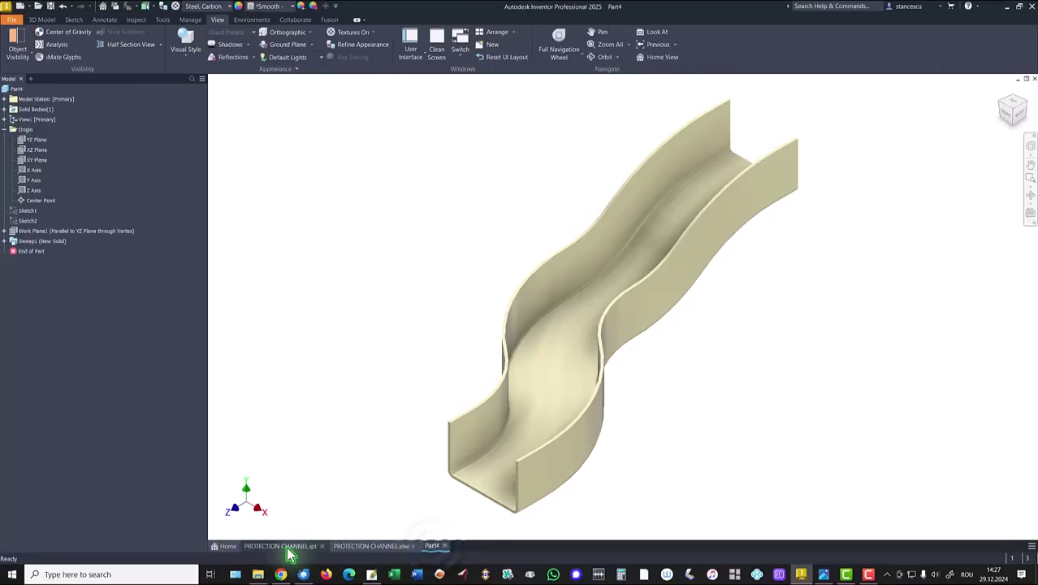
{"action": "left_click", "coordinate": [289, 546]}
{"action": "left_click", "coordinate": [430, 547]}
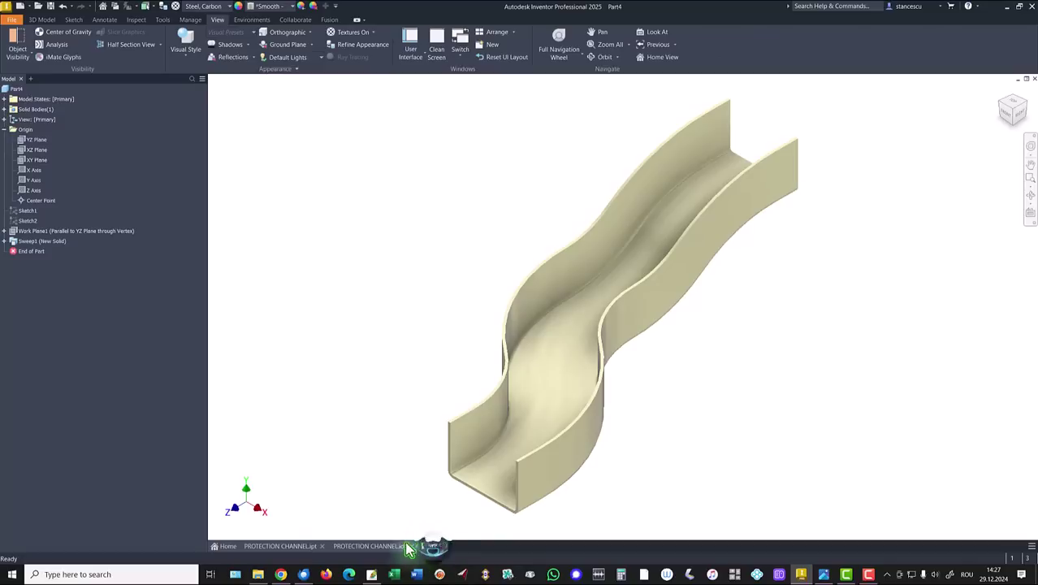
{"action": "left_click", "coordinate": [292, 547]}
{"action": "left_click", "coordinate": [431, 546]}
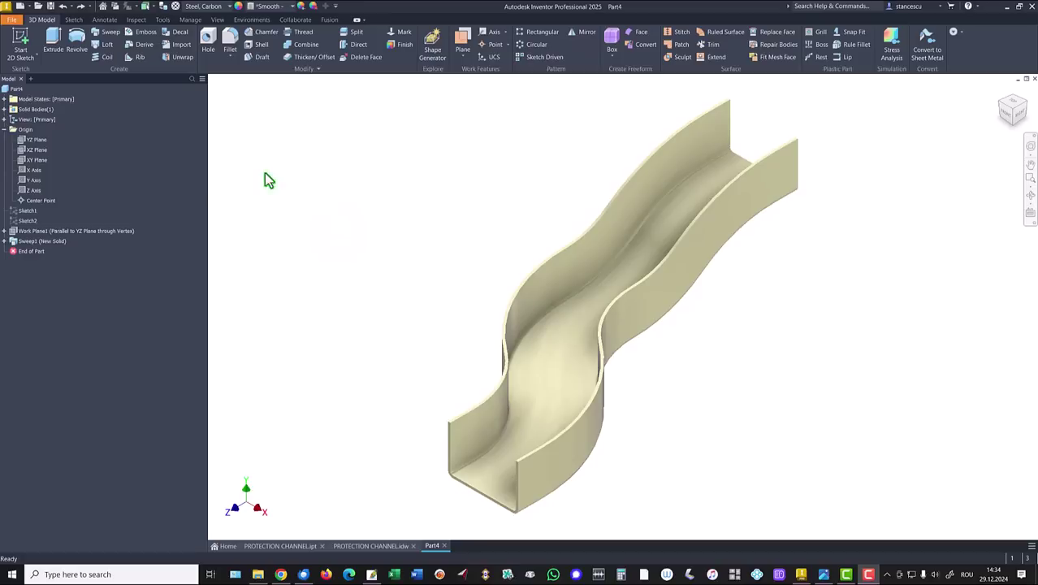
Sketch a 6 mm vertical line with a half-circle arc on the channel's end face
{"action": "left_click", "coordinate": [4, 130]}
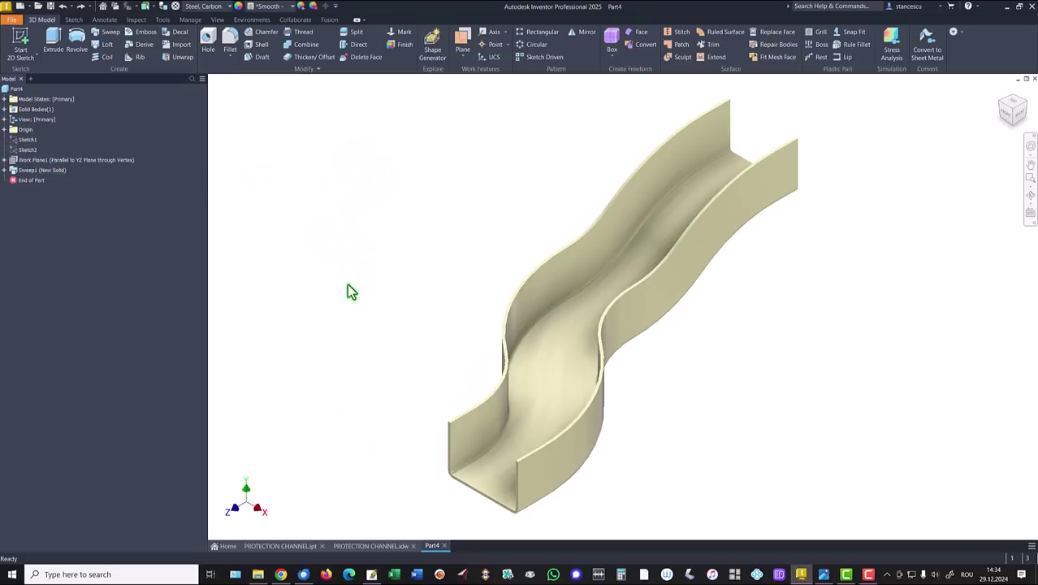
{"action": "scroll", "coordinate": [431, 442], "scroll_direction": "up", "scroll_amount": 6}
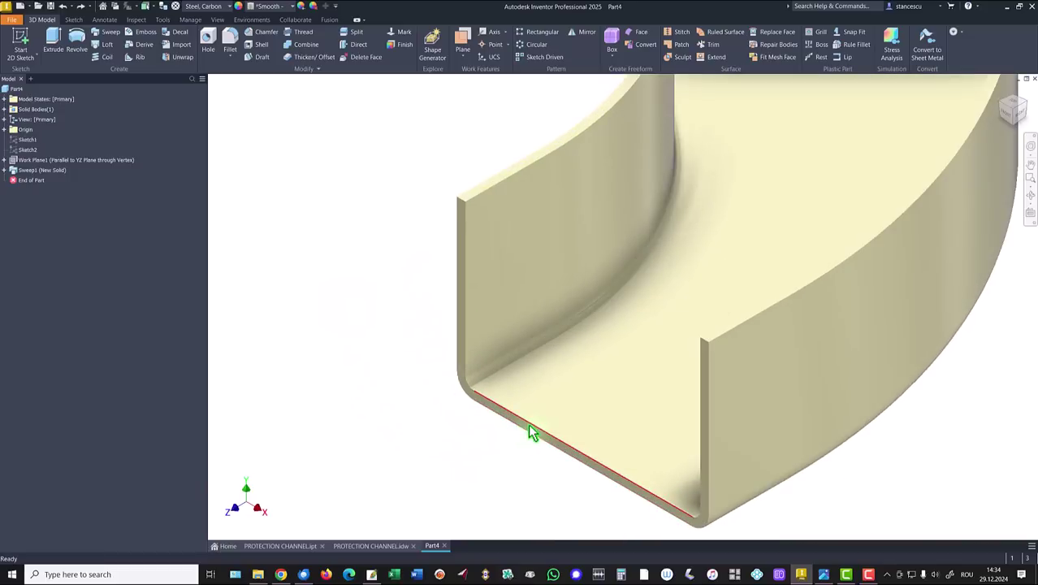
{"action": "left_click", "coordinate": [528, 425]}
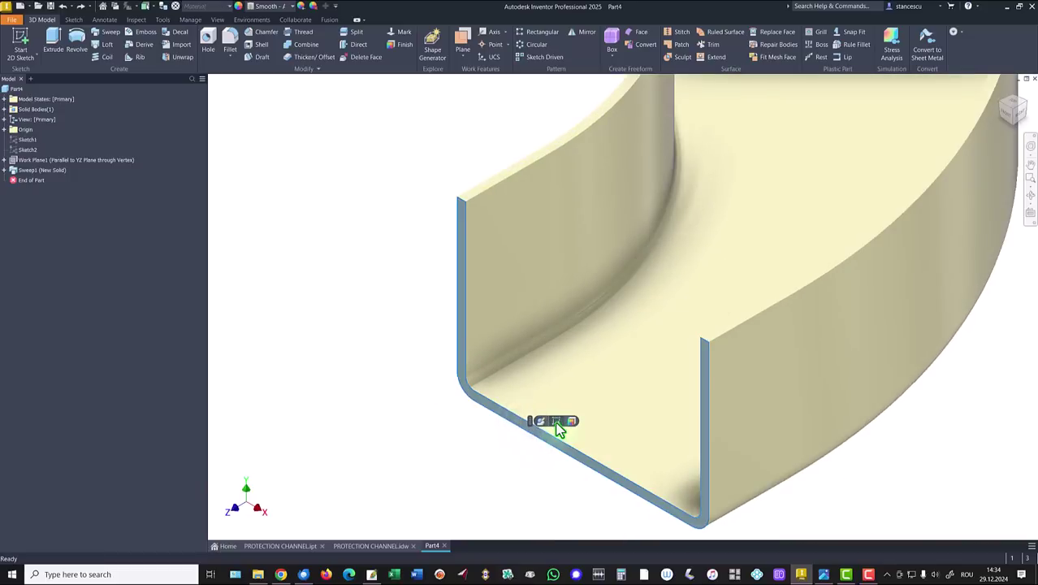
{"action": "left_click", "coordinate": [542, 421]}
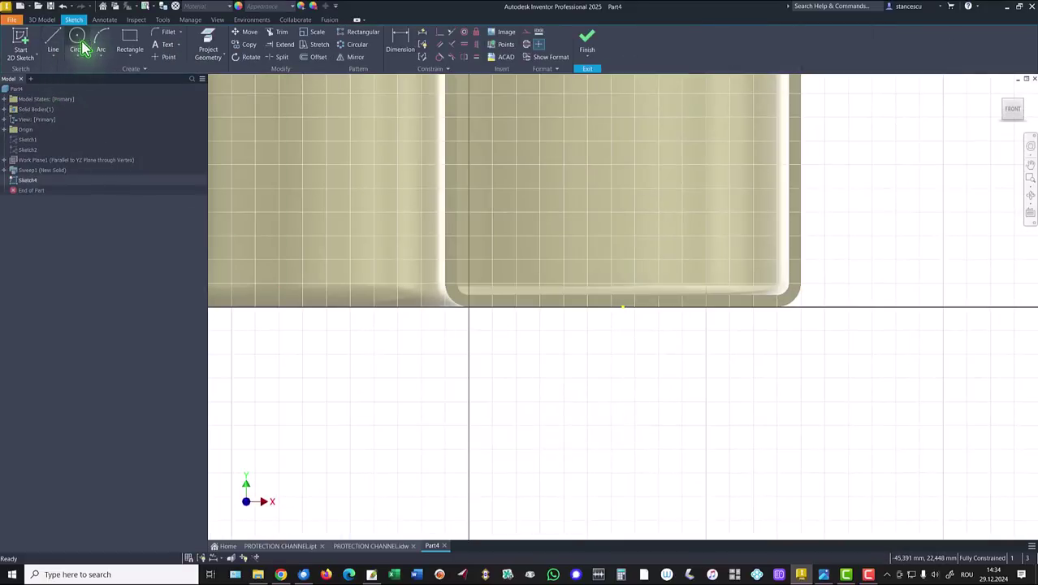
{"action": "left_click", "coordinate": [52, 42]}
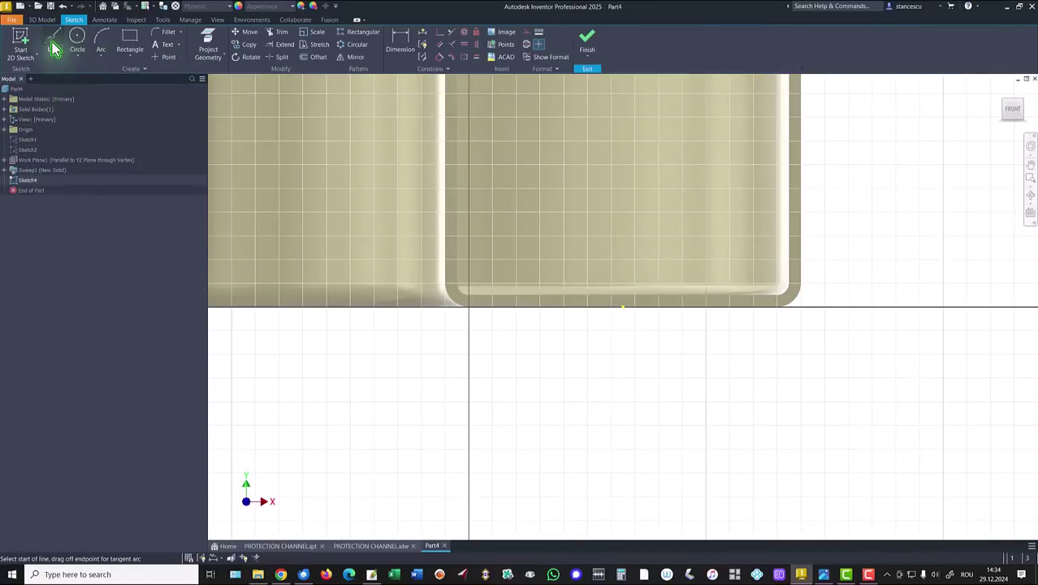
{"action": "left_click", "coordinate": [663, 389]}
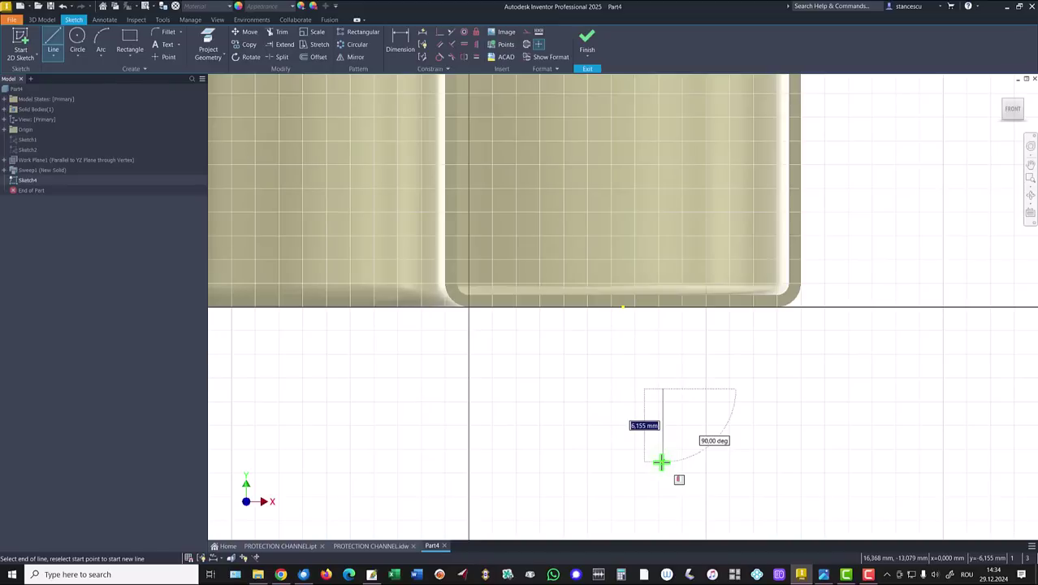
{"action": "key", "text": "Return"}
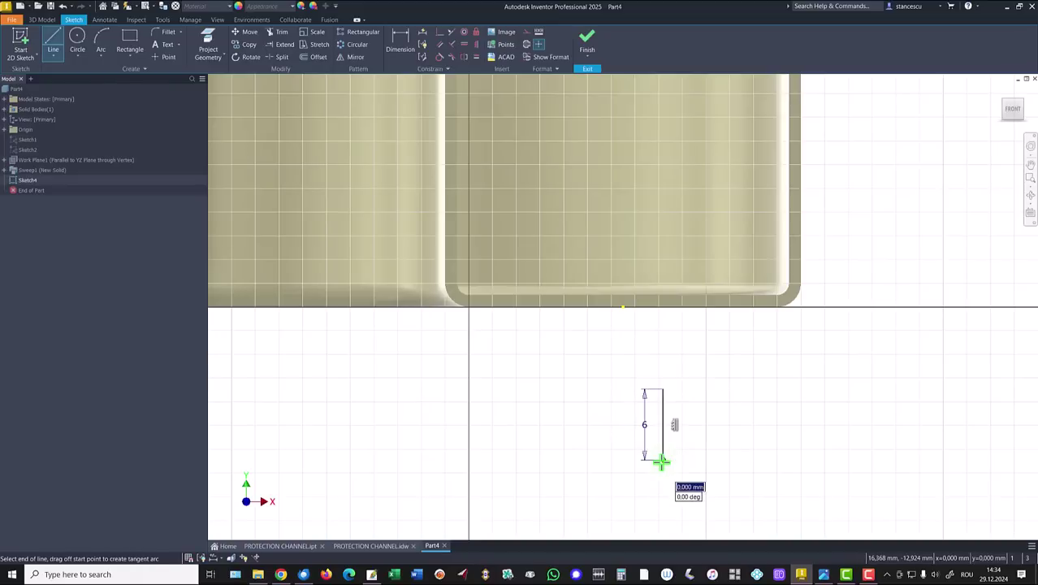
{"action": "left_click_drag", "start_coordinate": [665, 459], "coordinate": [663, 390]}
{"action": "key", "text": "Escape"}
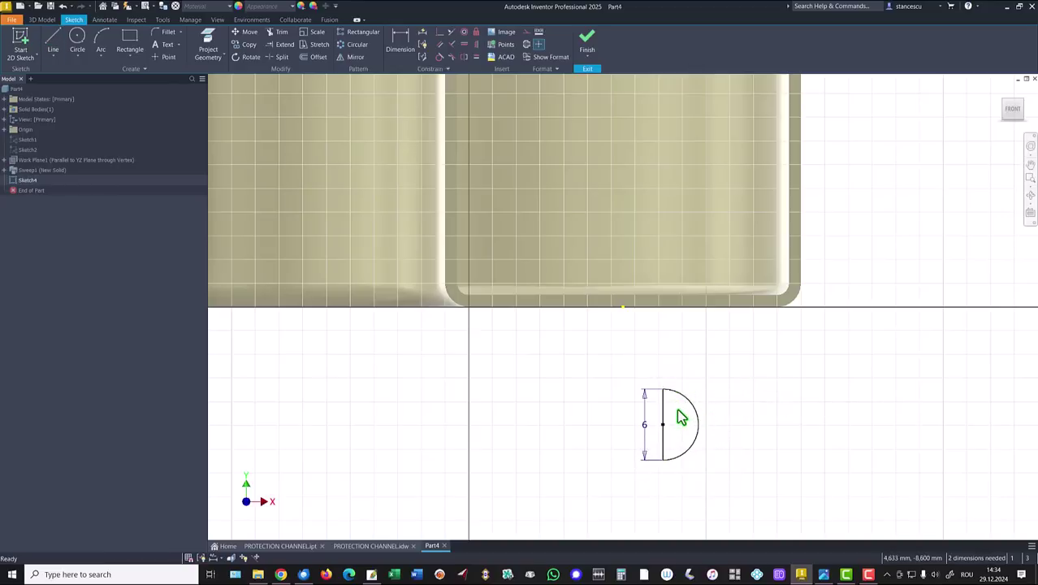
Make the 6 mm line a centerline and make its midpoint coincident with the channel's bottom edge
{"action": "left_click", "coordinate": [661, 417]}
{"action": "right_click", "coordinate": [772, 409]}
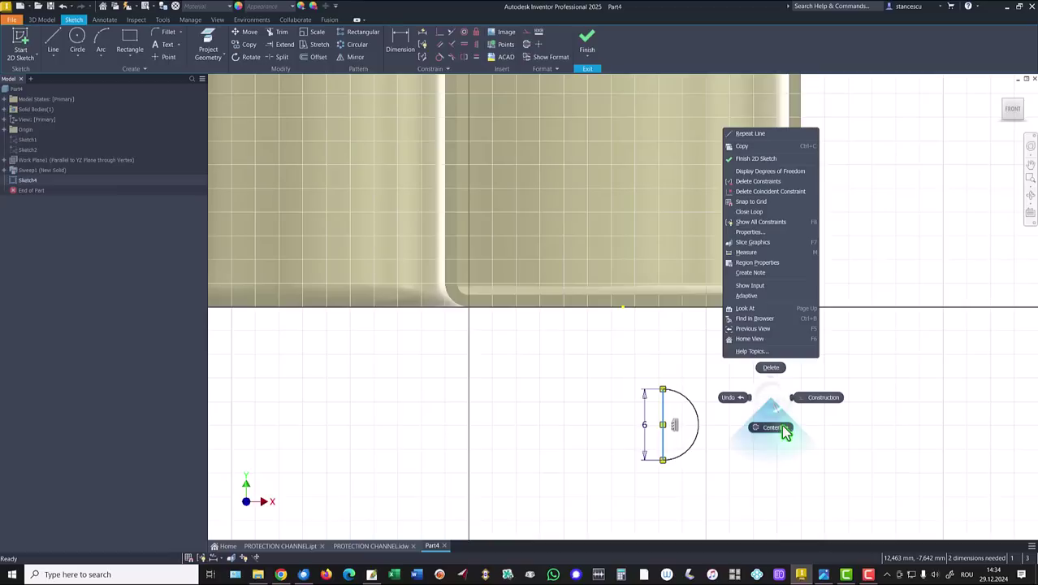
{"action": "left_click", "coordinate": [776, 428]}
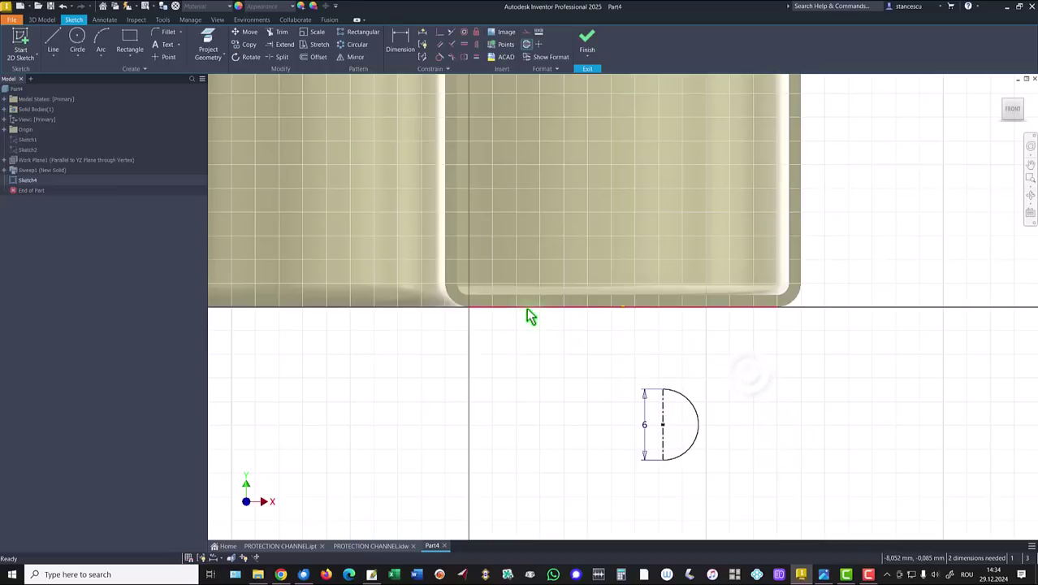
{"action": "left_click", "coordinate": [439, 32]}
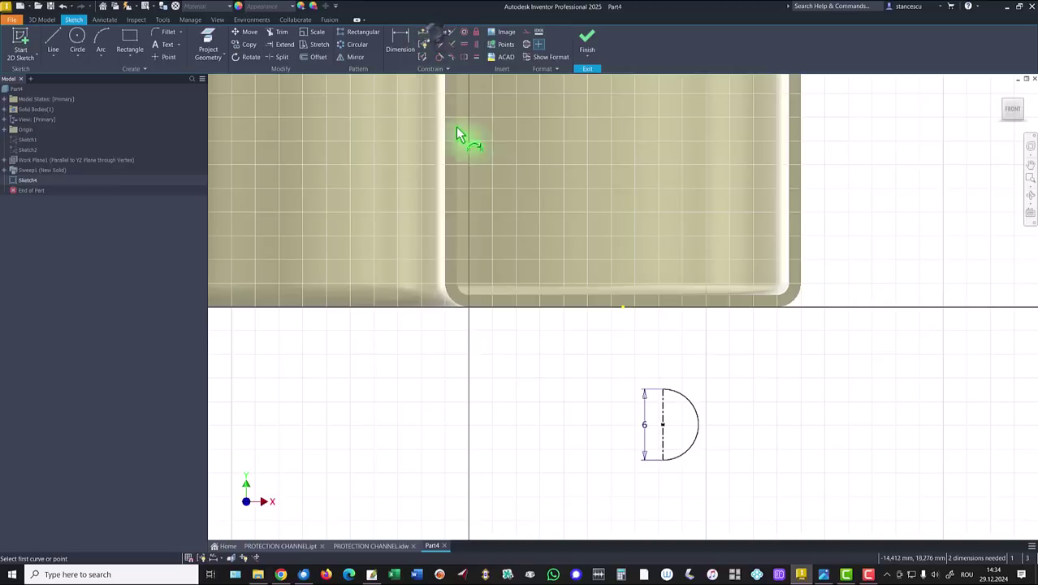
{"action": "left_click", "coordinate": [662, 424]}
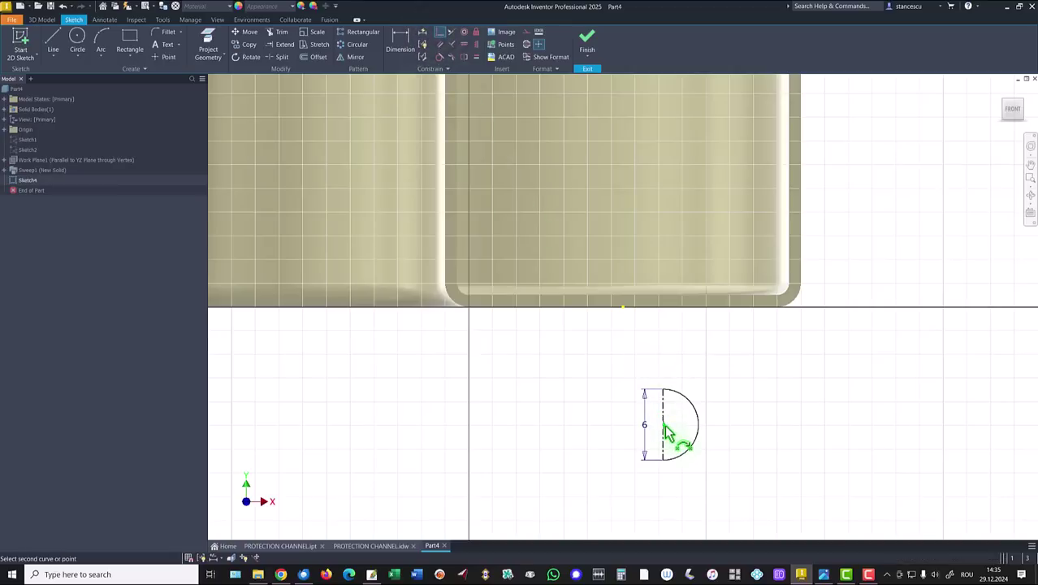
{"action": "left_click", "coordinate": [624, 309]}
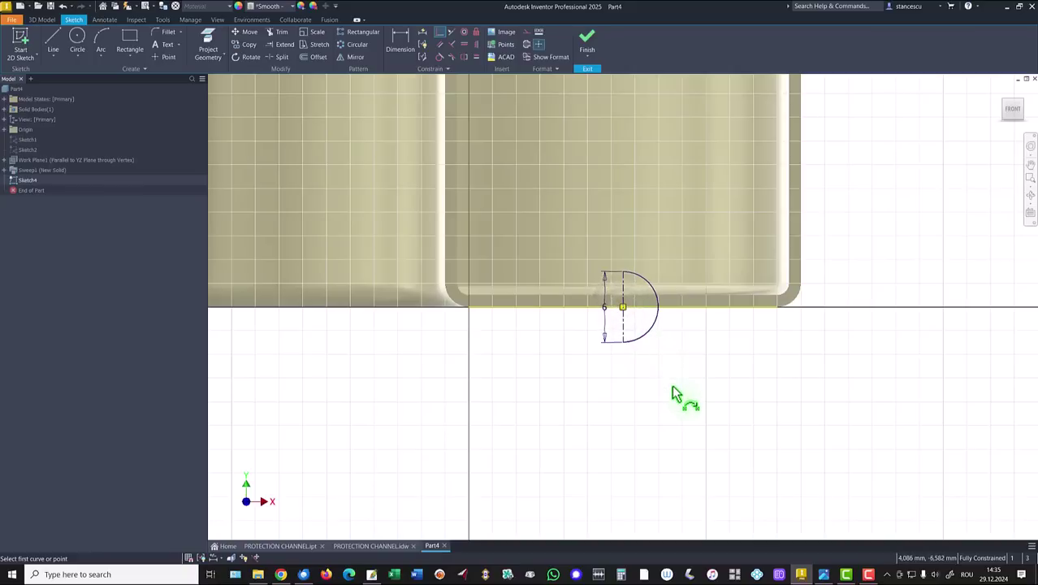
Revolve the half-circle about its centerline as a New Solid, forming a 6 mm sphere
{"action": "left_click", "coordinate": [588, 40]}
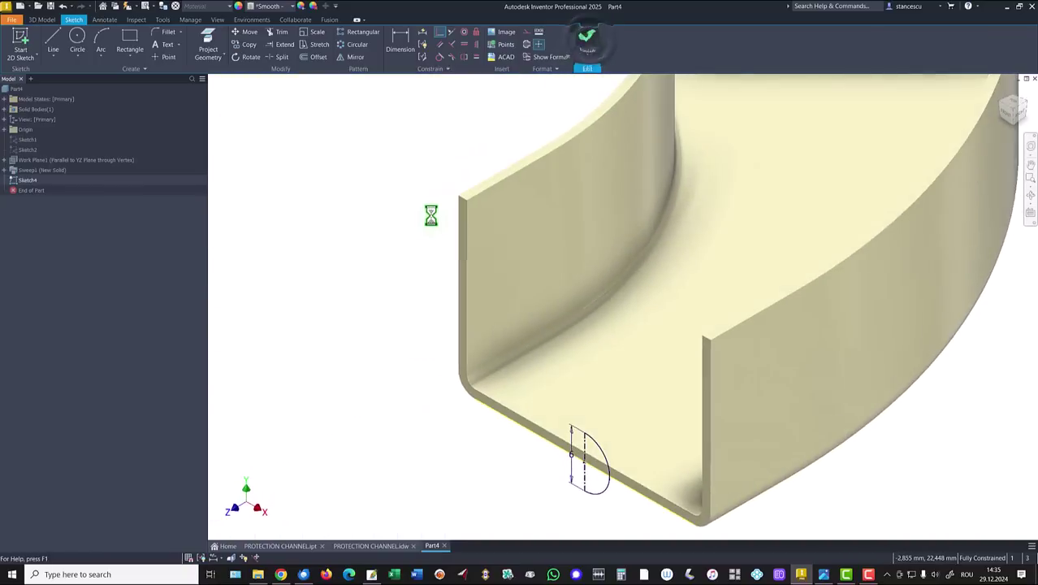
{"action": "left_click", "coordinate": [77, 37]}
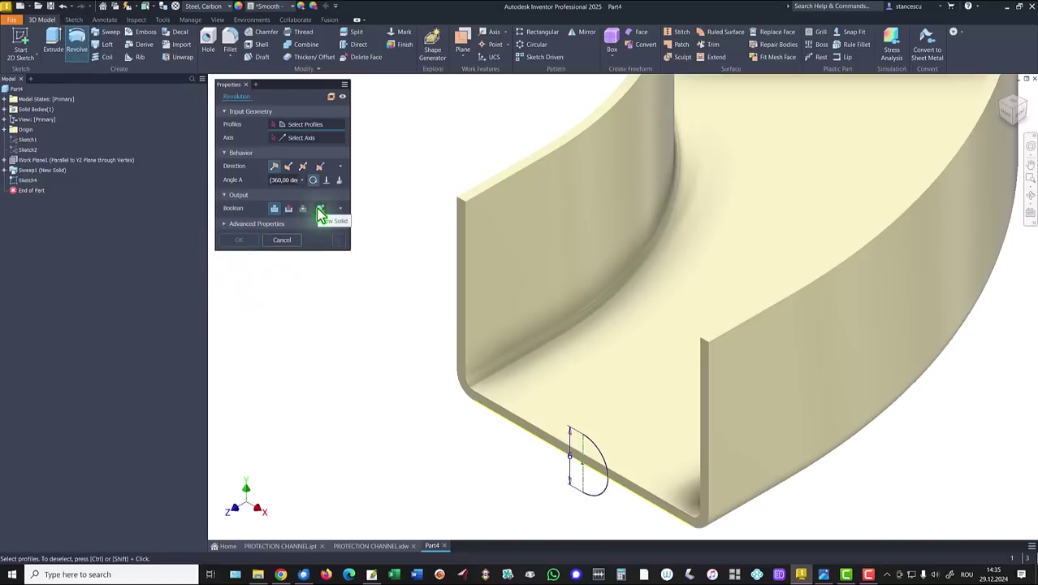
{"action": "left_click", "coordinate": [321, 211]}
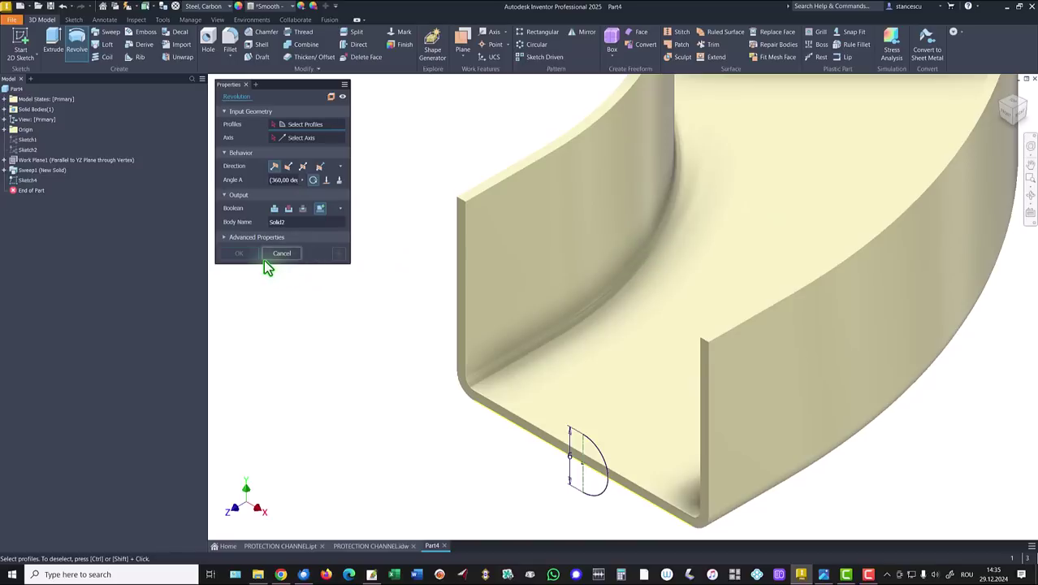
{"action": "left_click", "coordinate": [606, 474]}
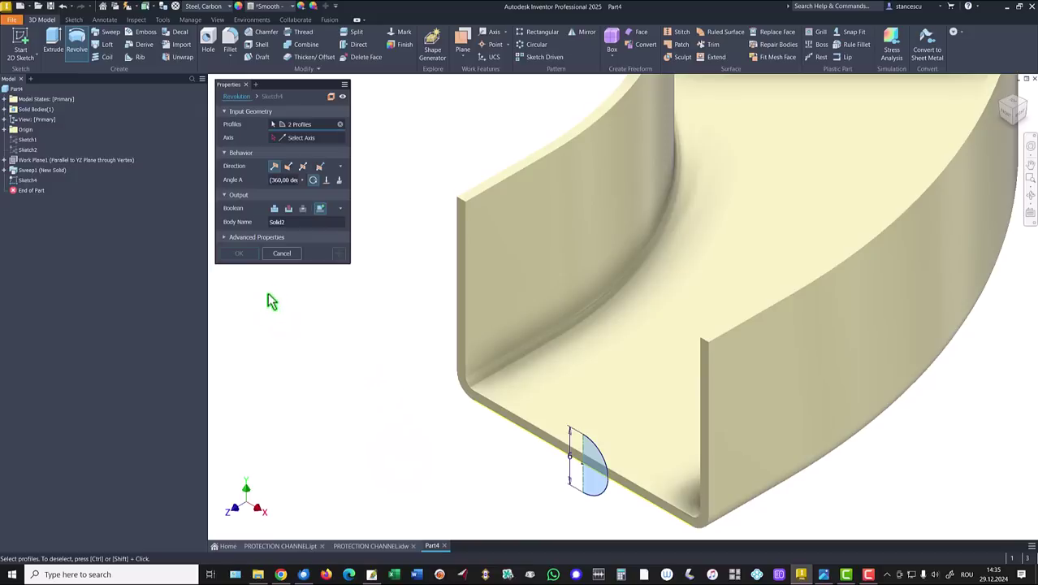
{"action": "left_click", "coordinate": [307, 144]}
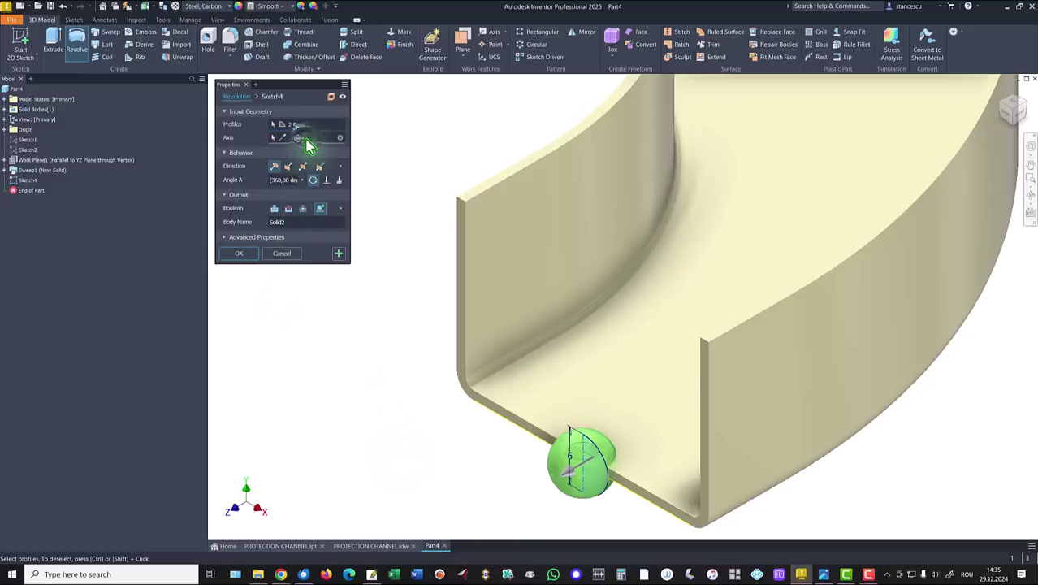
{"action": "left_click", "coordinate": [239, 253]}
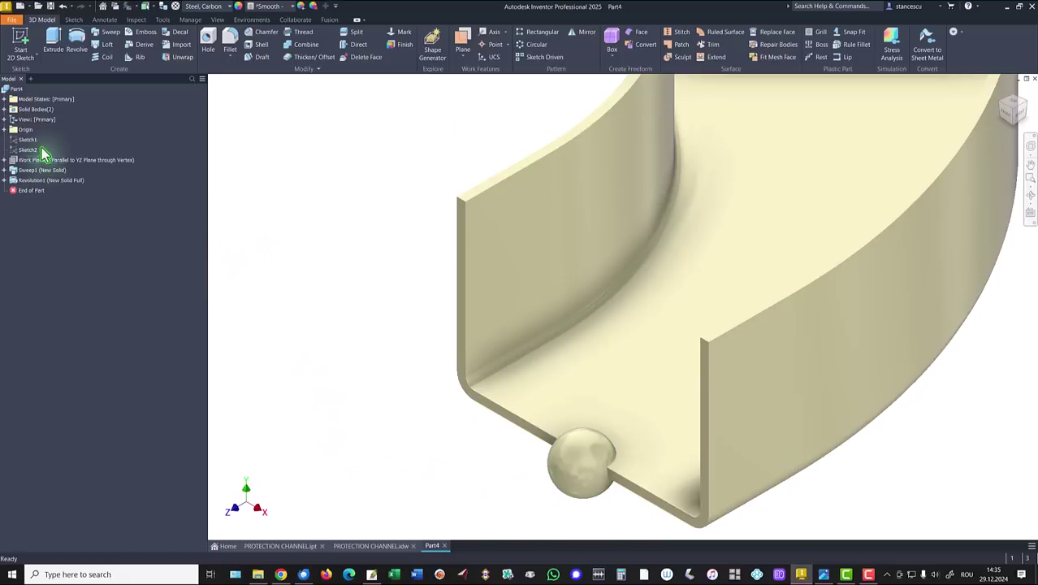
Set the Solid2 sphere body's appearance to Red in its body properties
{"action": "left_click", "coordinate": [4, 109]}
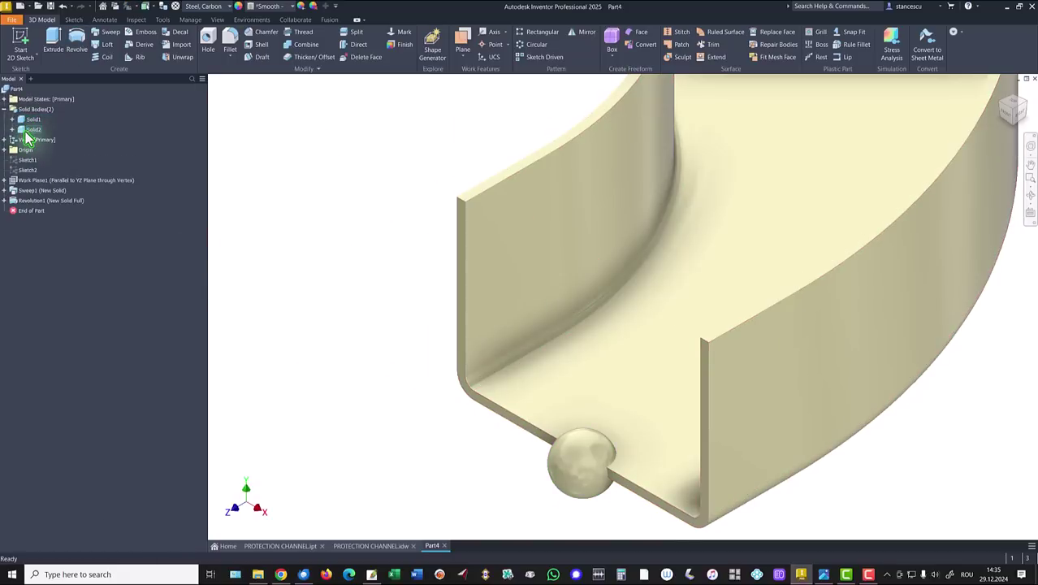
{"action": "right_click", "coordinate": [25, 131]}
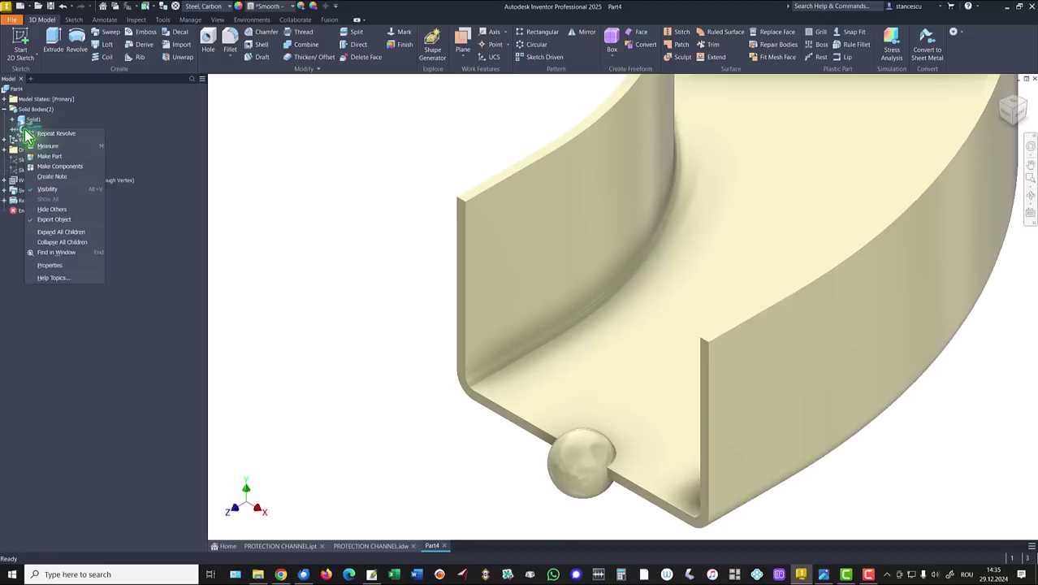
{"action": "left_click", "coordinate": [56, 265]}
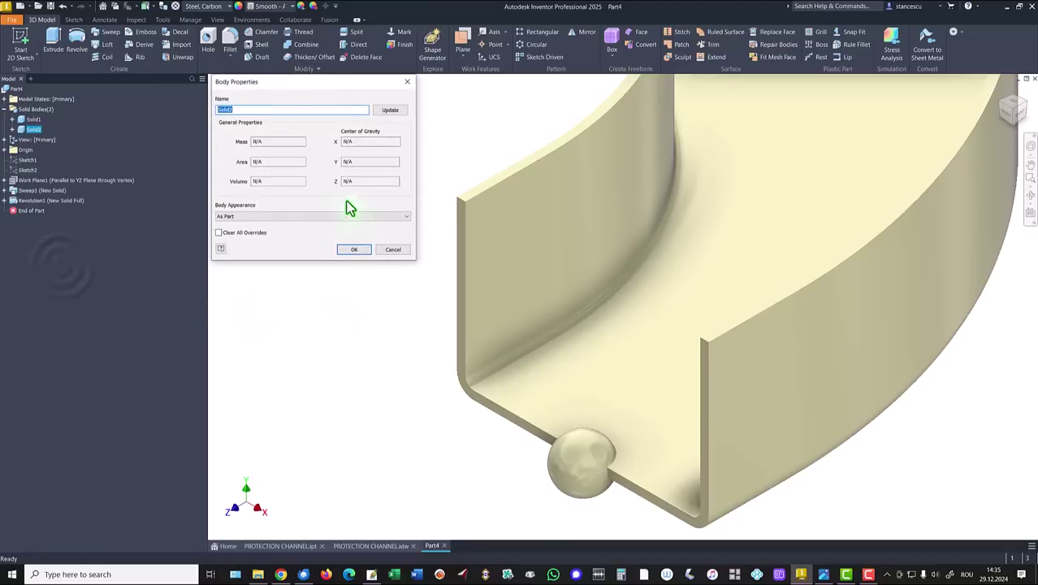
{"action": "left_click", "coordinate": [266, 216]}
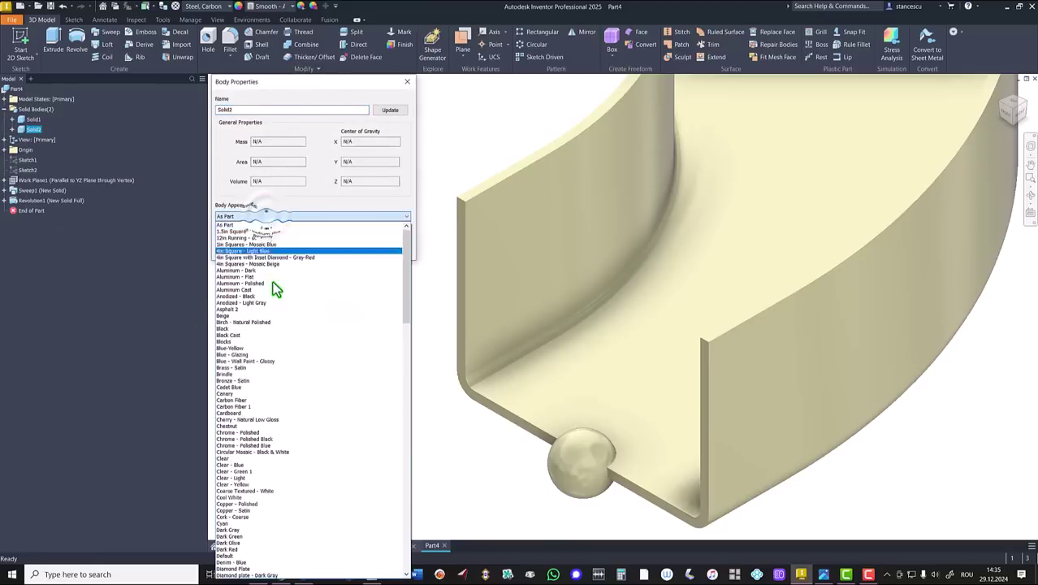
{"action": "key", "text": "r"}
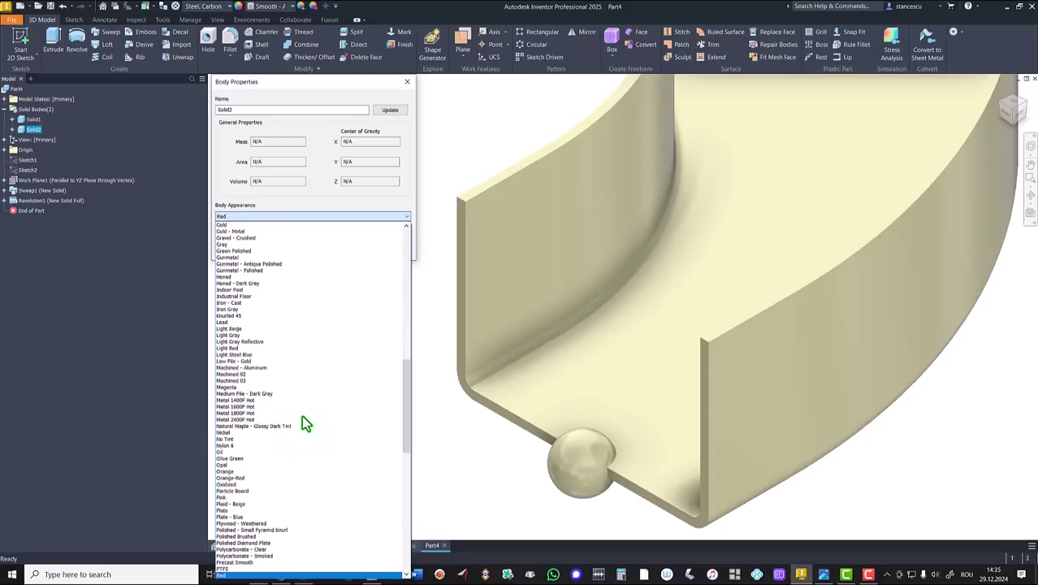
{"action": "left_click", "coordinate": [227, 221]}
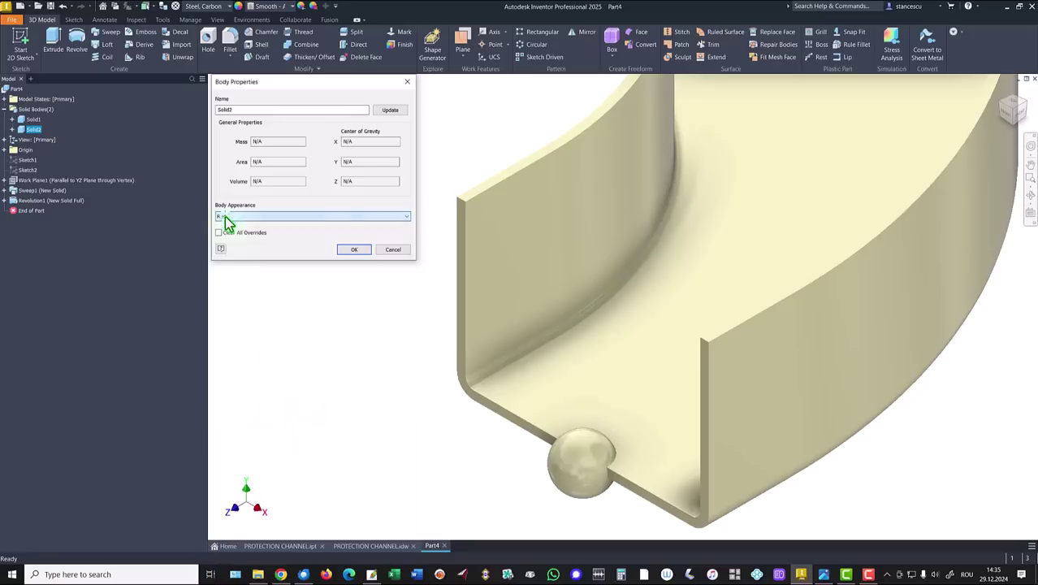
{"action": "left_click", "coordinate": [357, 251]}
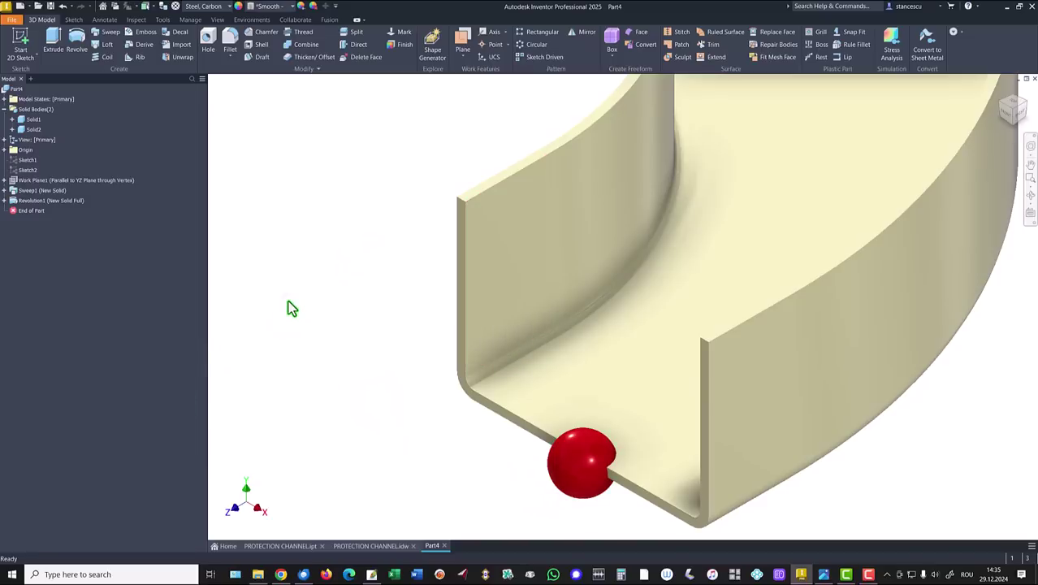
{"action": "key", "text": "F6"}
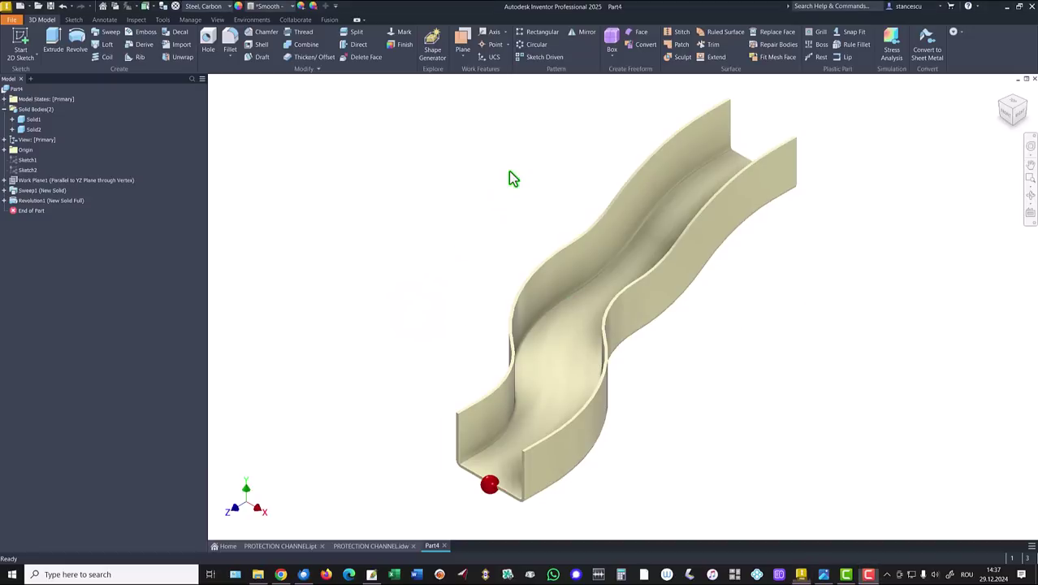
On a sketch on the outer side wall, place five points along the wall
{"action": "left_click", "coordinate": [738, 205]}
{"action": "left_click", "coordinate": [765, 201]}
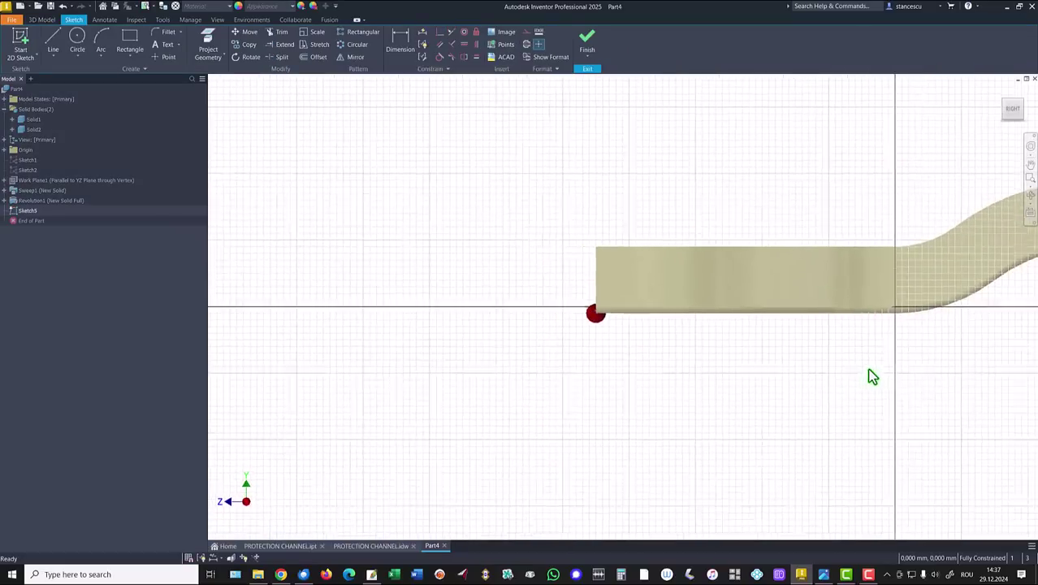
{"action": "left_click", "coordinate": [163, 59]}
{"action": "left_click", "coordinate": [712, 321]}
{"action": "left_click", "coordinate": [762, 335]}
{"action": "left_click", "coordinate": [874, 246]}
{"action": "left_click", "coordinate": [890, 282]}
{"action": "left_click", "coordinate": [950, 227]}
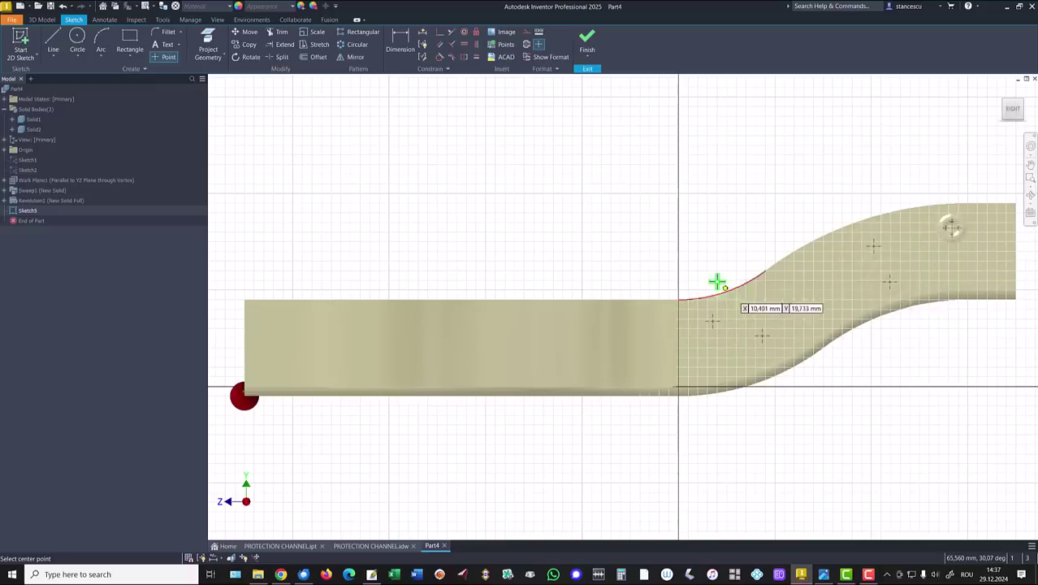
{"action": "left_click", "coordinate": [586, 36]}
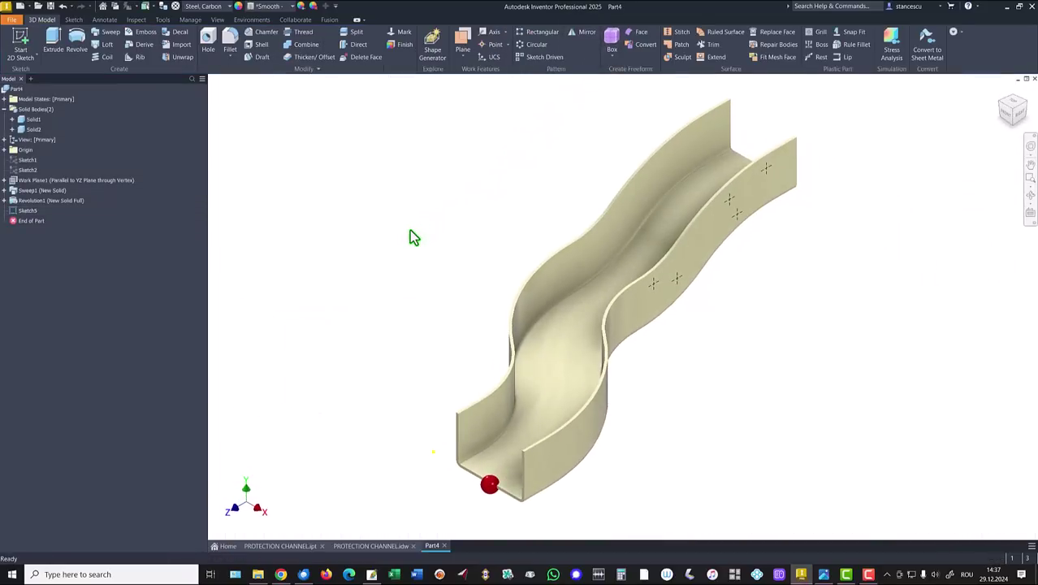
Sketch-driven pattern the Revolution1 red sphere onto the five side-wall points
{"action": "left_click", "coordinate": [539, 58]}
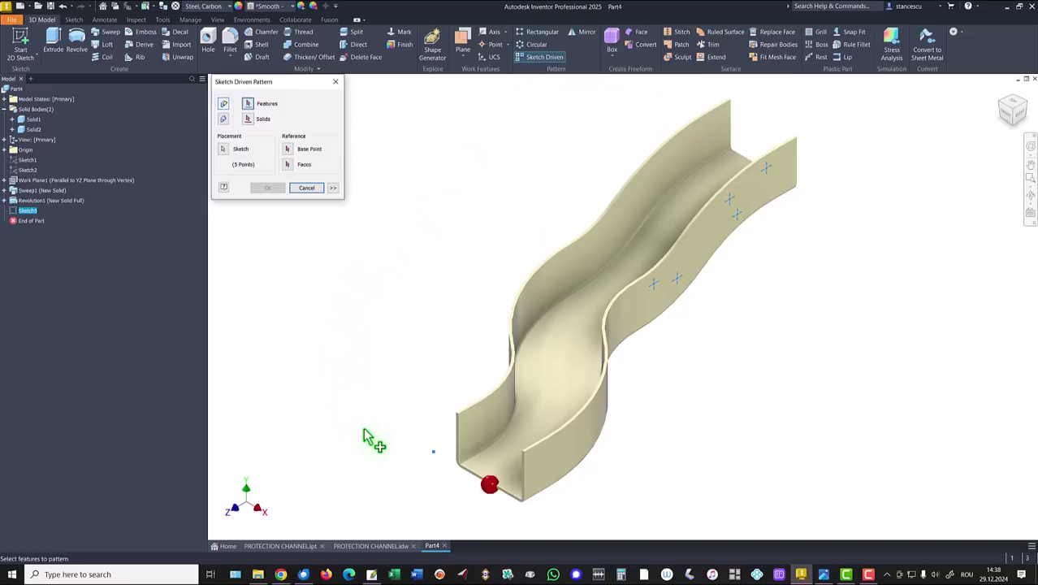
{"action": "left_click", "coordinate": [489, 486]}
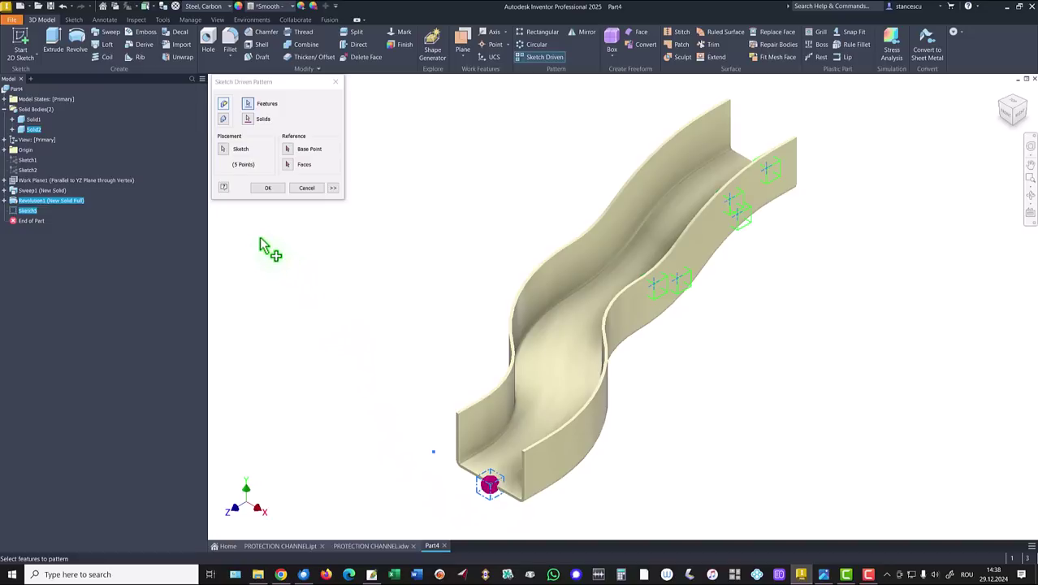
{"action": "left_click", "coordinate": [225, 152]}
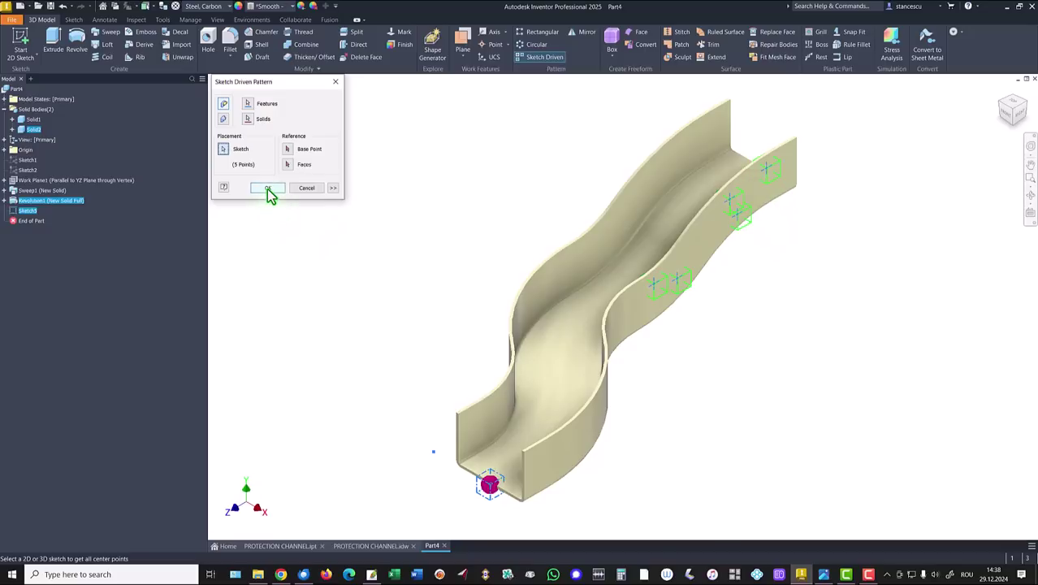
{"action": "left_click", "coordinate": [267, 187]}
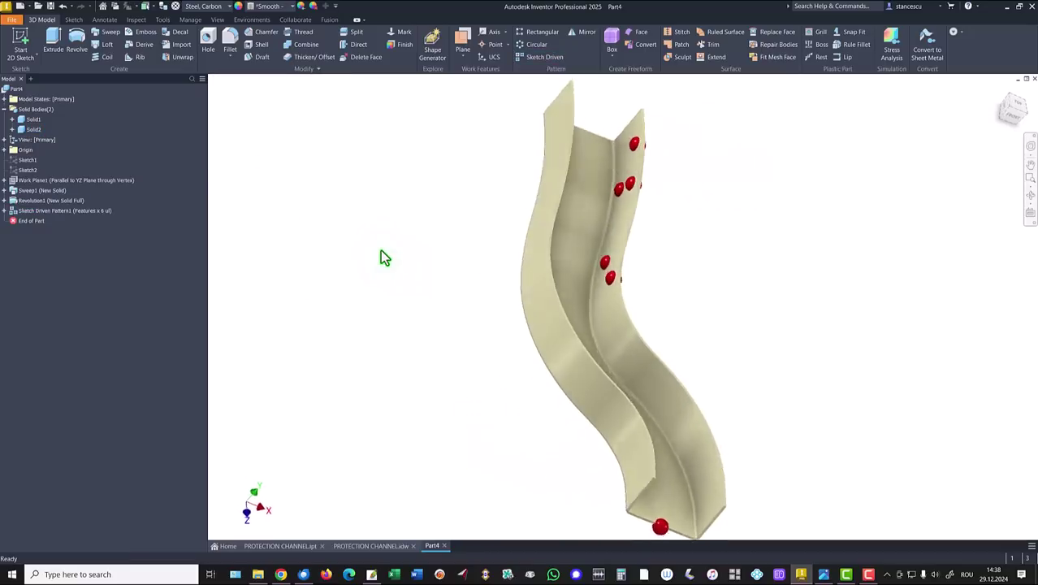
Start a 3D sketch from the home view and include the other wall's six top edge segments
{"action": "key", "text": "F6"}
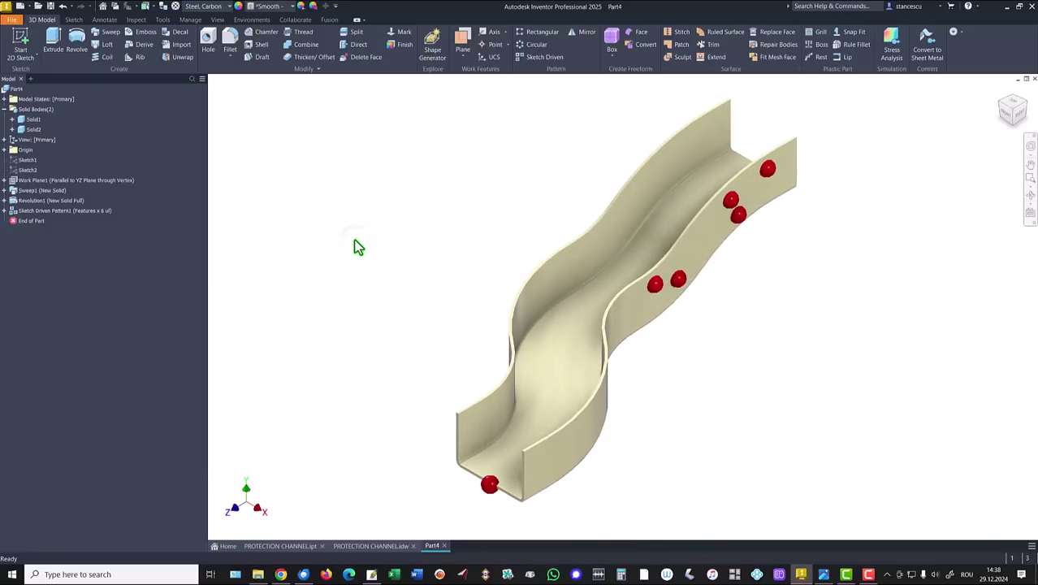
{"action": "left_click", "coordinate": [39, 64]}
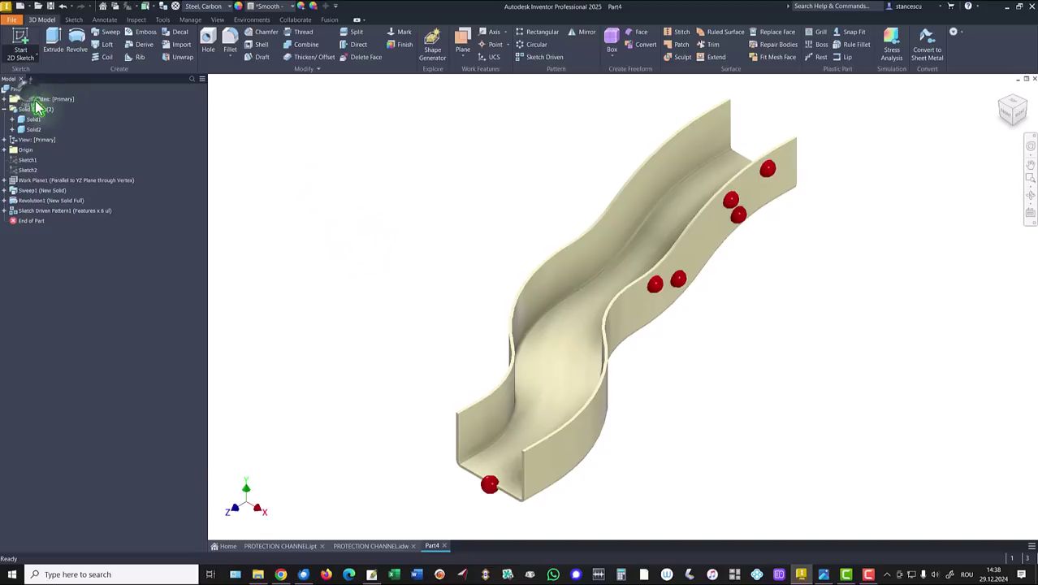
{"action": "left_click", "coordinate": [46, 110]}
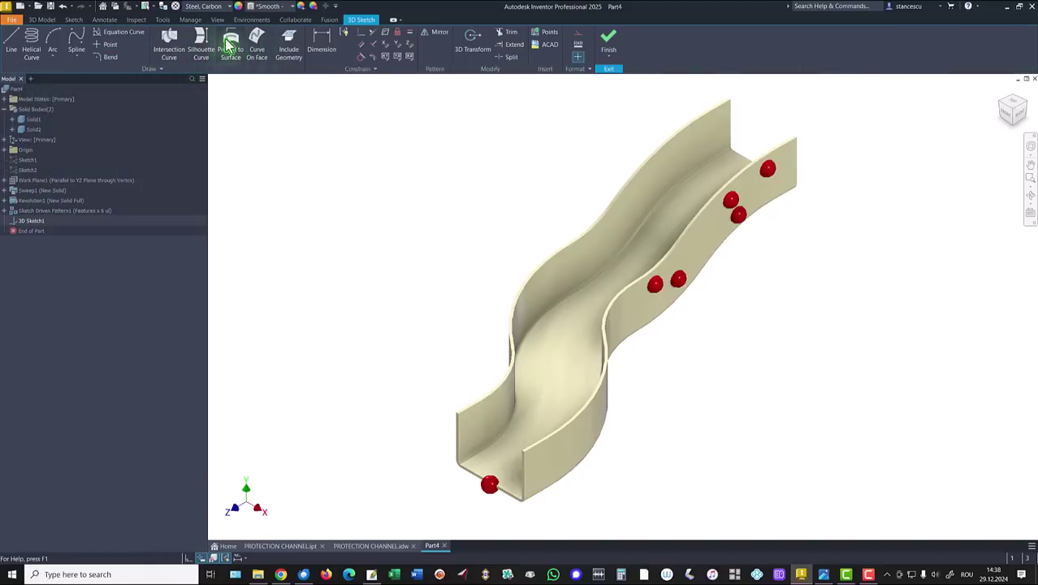
{"action": "left_click", "coordinate": [288, 45]}
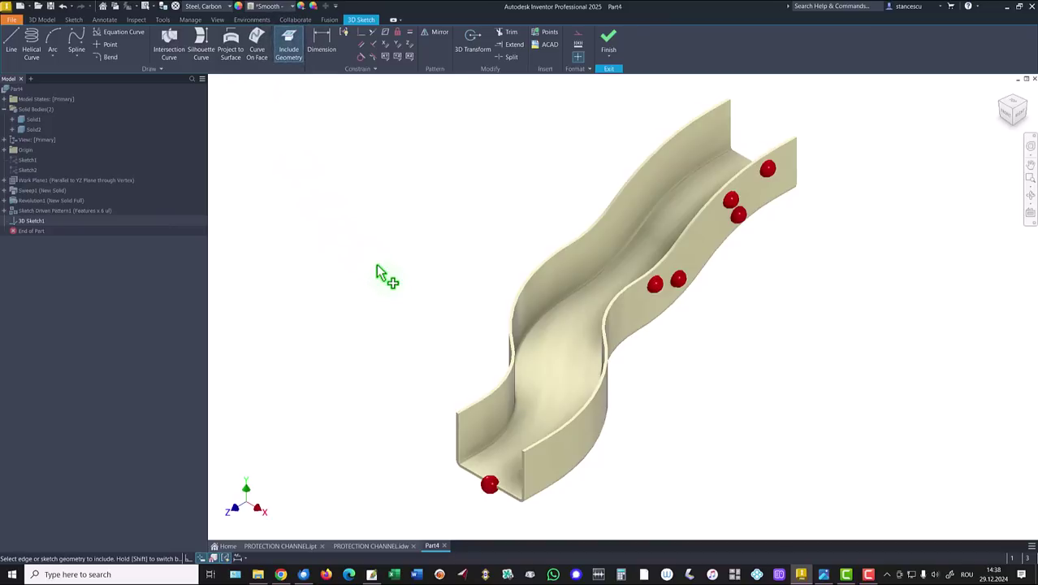
{"action": "left_click", "coordinate": [471, 405]}
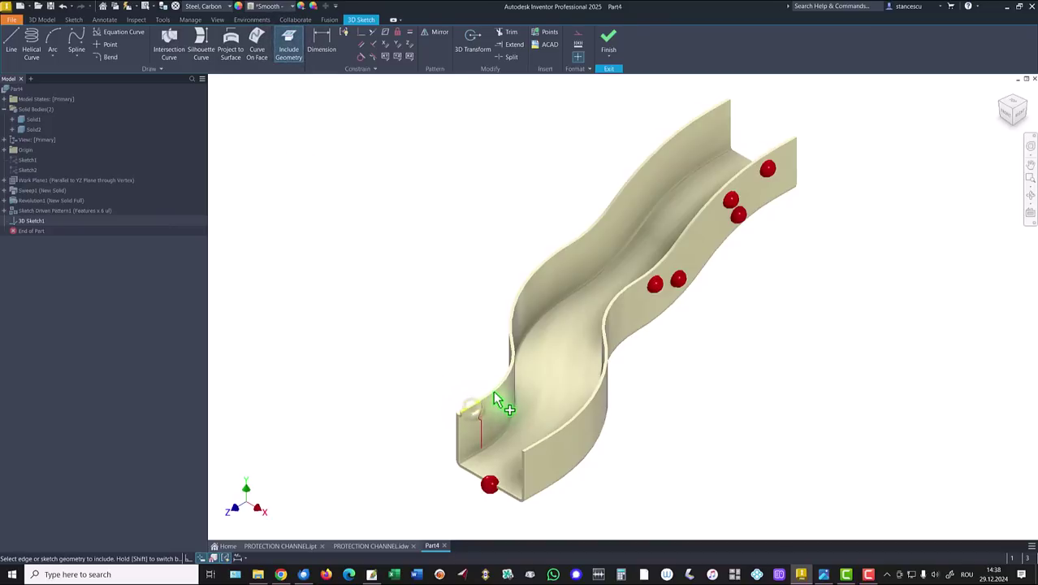
{"action": "left_click", "coordinate": [515, 311]}
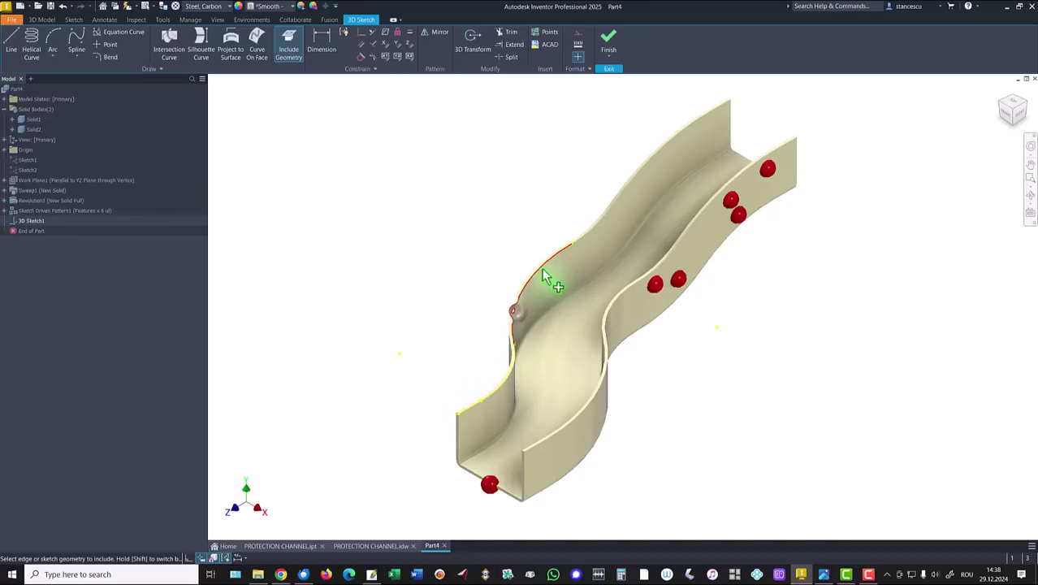
{"action": "left_click", "coordinate": [579, 244]}
{"action": "left_click", "coordinate": [623, 197]}
{"action": "left_click", "coordinate": [689, 137]}
{"action": "left_click", "coordinate": [716, 109]}
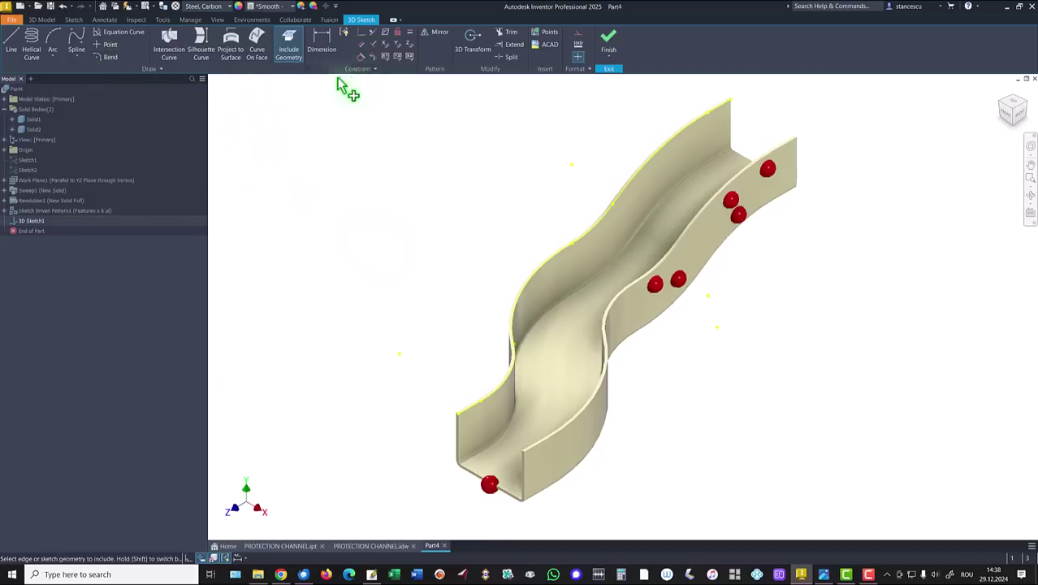
Place five 3D points along the included top edge and finish the sketch
{"action": "left_click", "coordinate": [111, 44]}
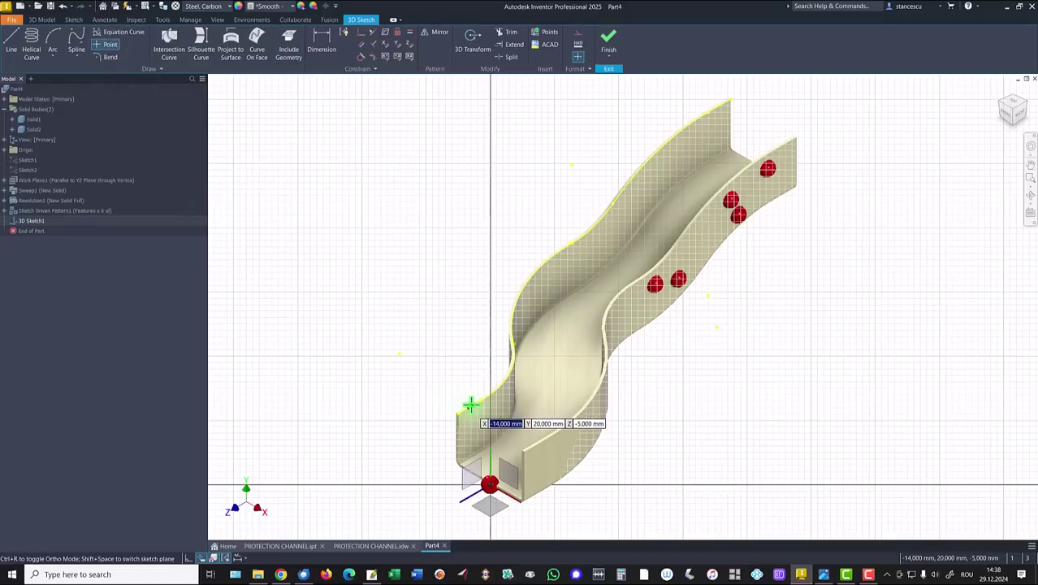
{"action": "left_click", "coordinate": [469, 407]}
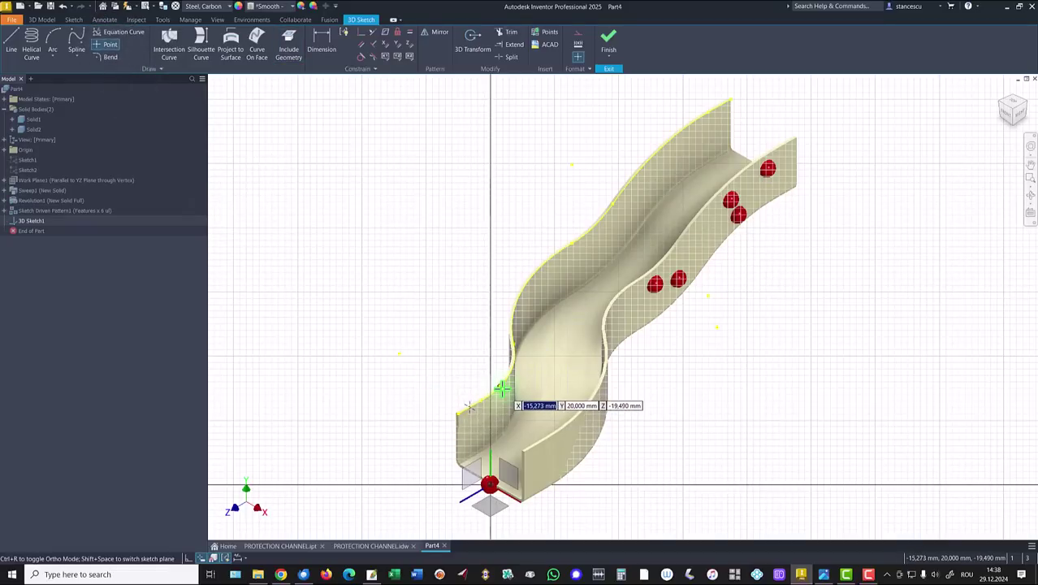
{"action": "left_click", "coordinate": [501, 389]}
{"action": "left_click", "coordinate": [549, 258]}
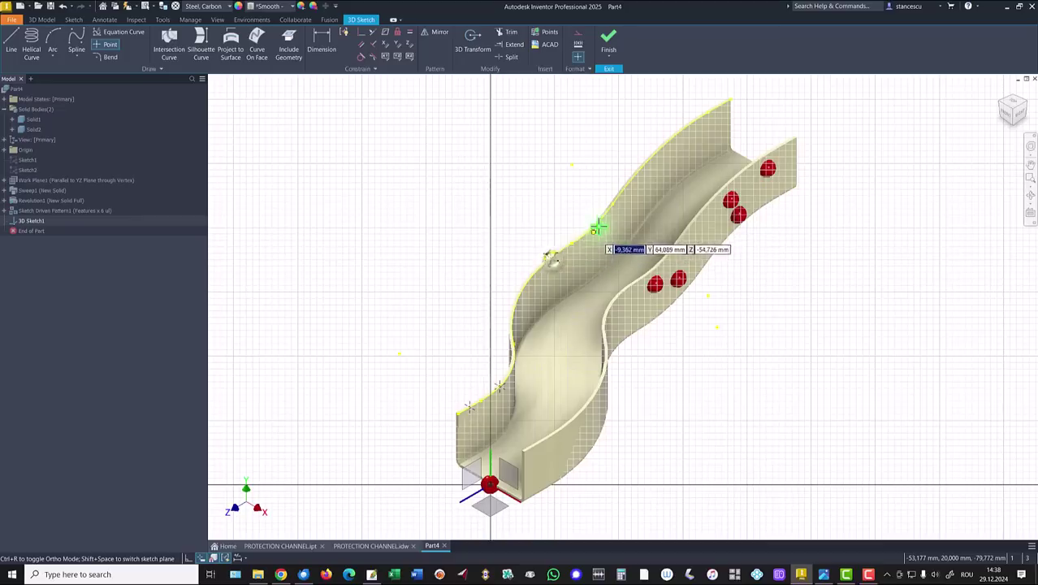
{"action": "left_click", "coordinate": [634, 179]}
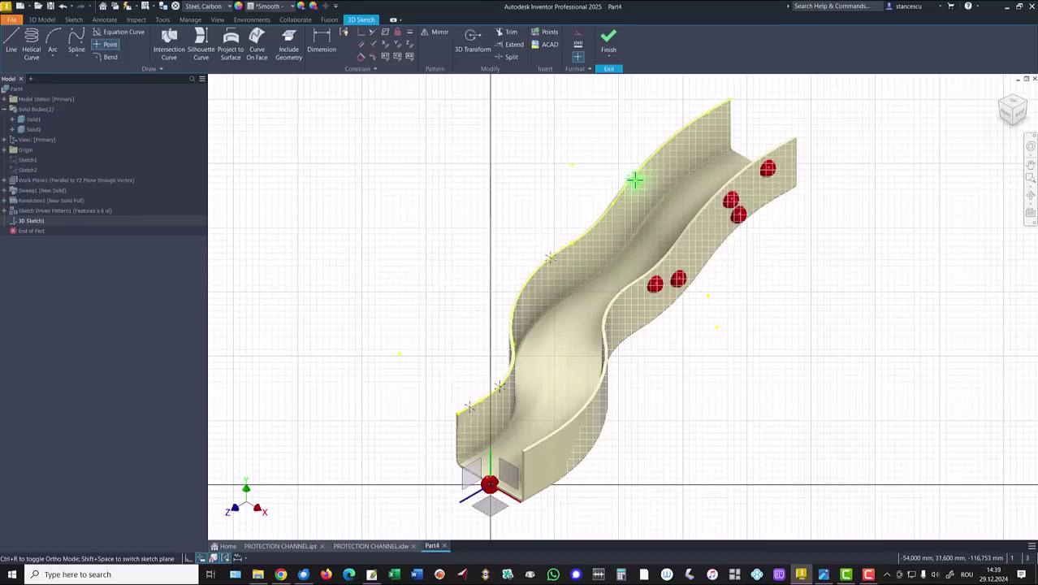
{"action": "left_click", "coordinate": [701, 116]}
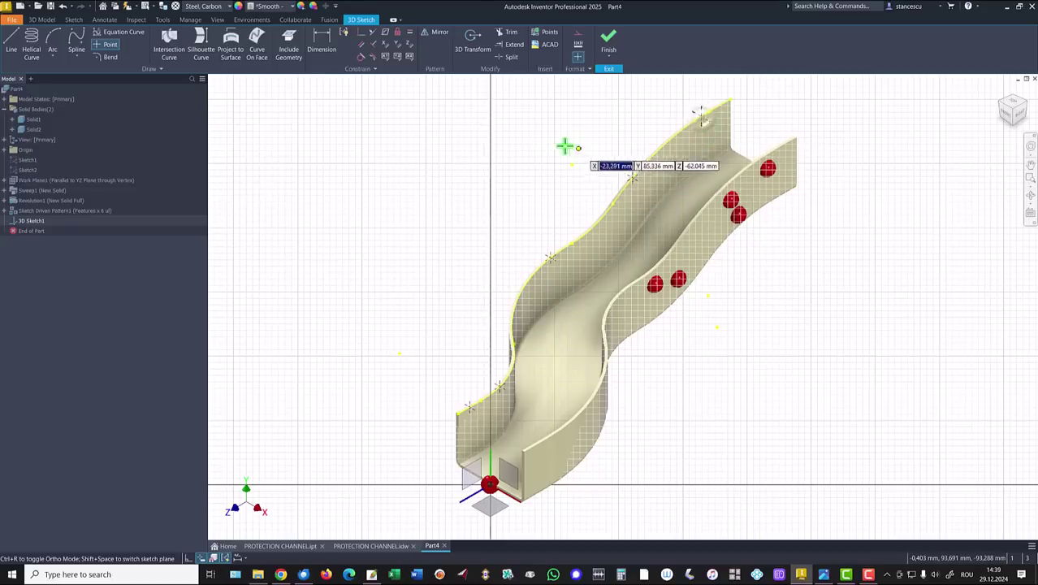
{"action": "left_click", "coordinate": [609, 39]}
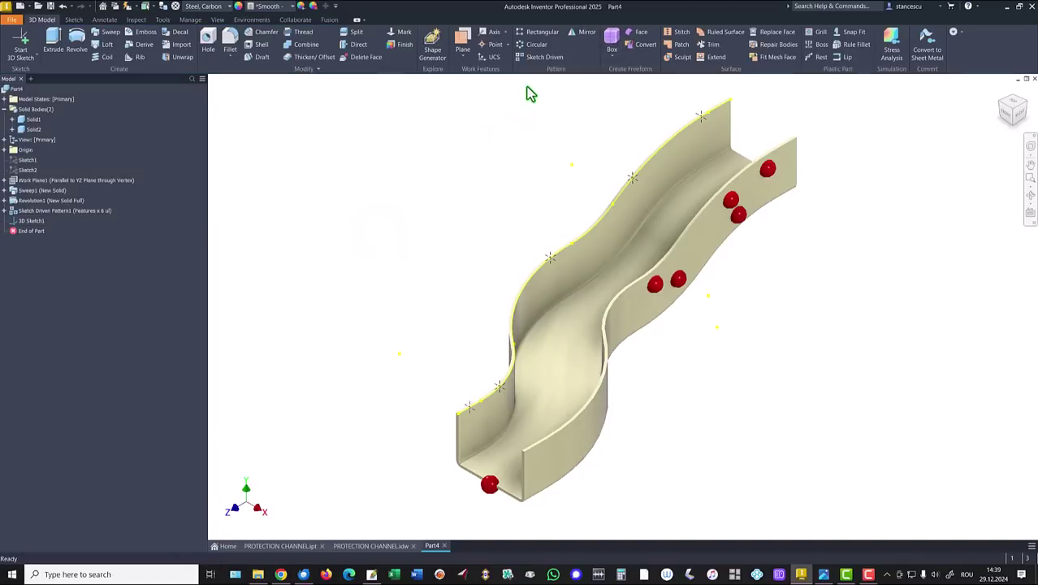
Pattern the Revolution1 red sphere onto the five 3D Sketch1 points with Sketch Driven Pattern
{"action": "left_click", "coordinate": [541, 58]}
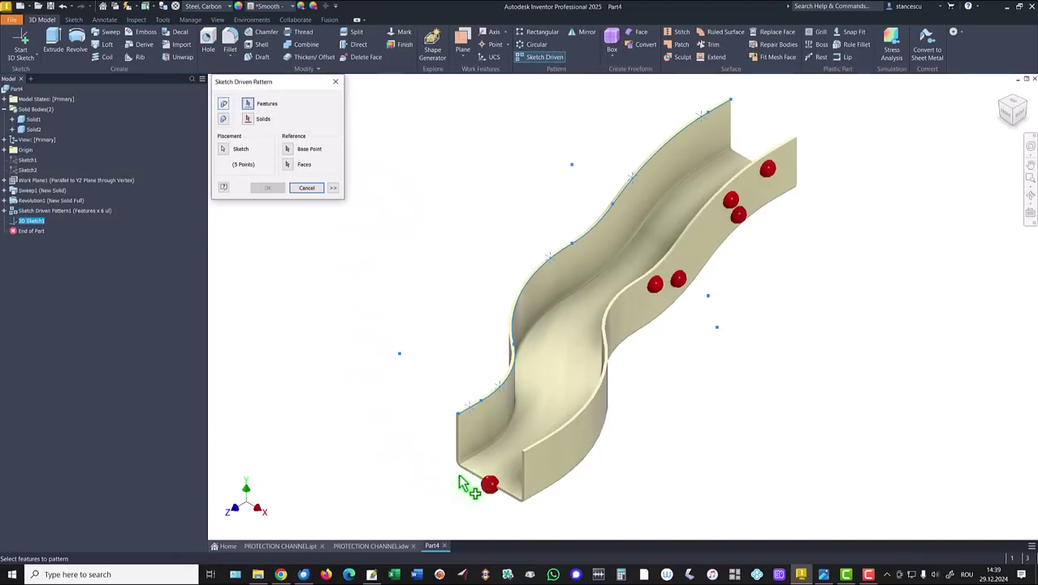
{"action": "left_click", "coordinate": [488, 486]}
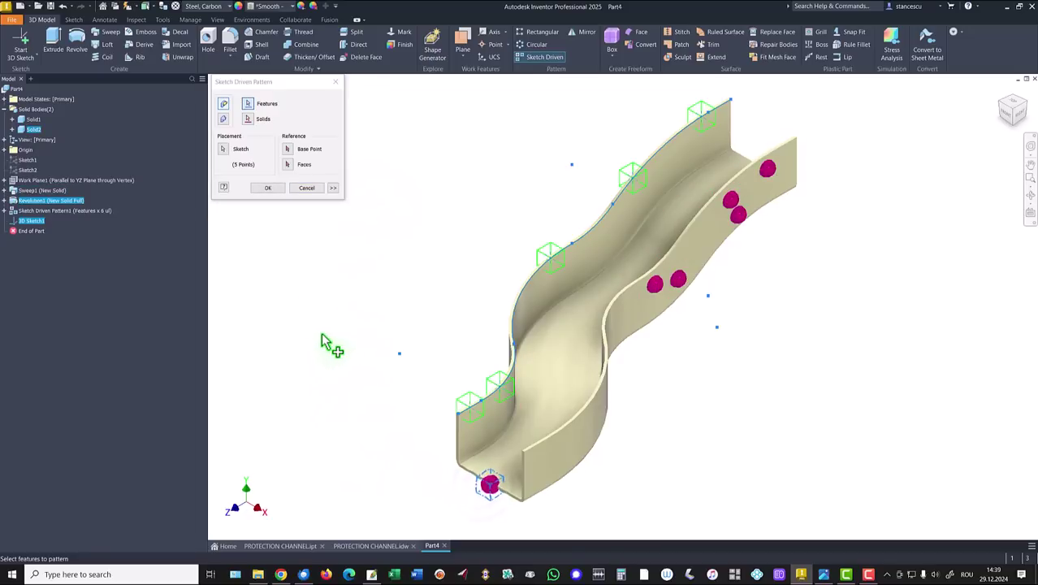
{"action": "left_click", "coordinate": [269, 189]}
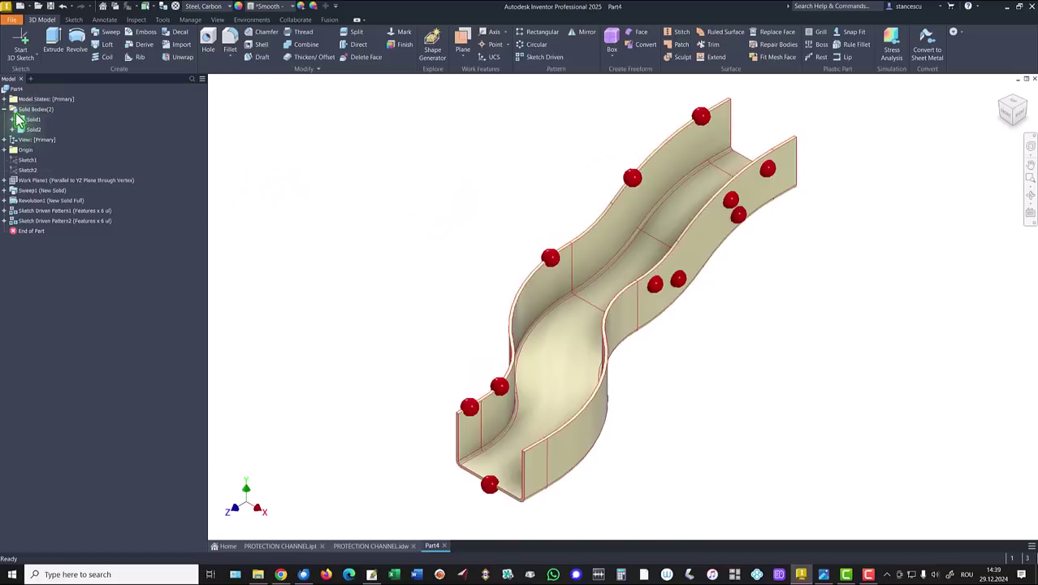
Collapse the Solid Bodies(2) group in the model browser
{"action": "left_click", "coordinate": [4, 110]}
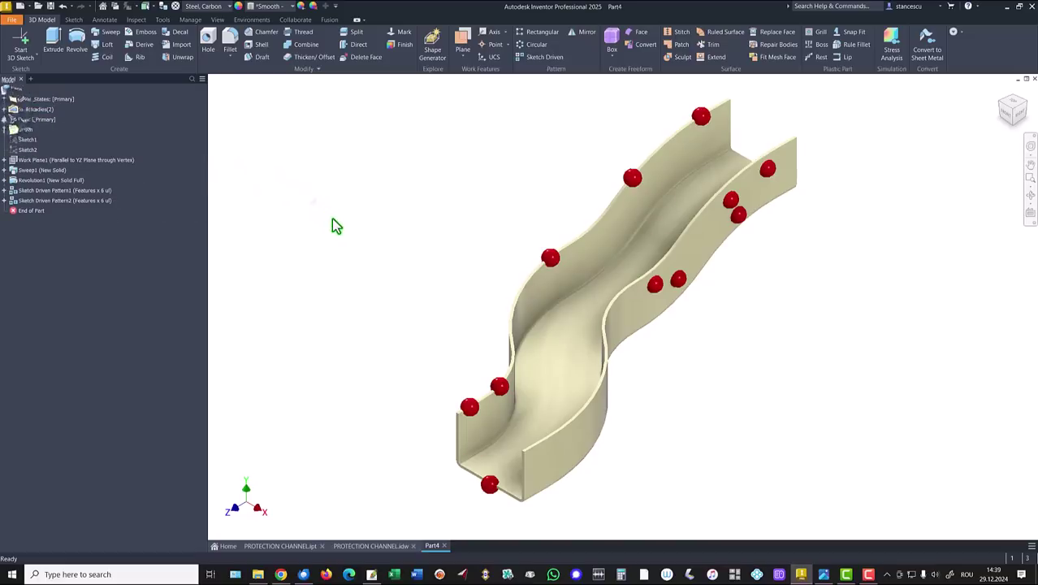